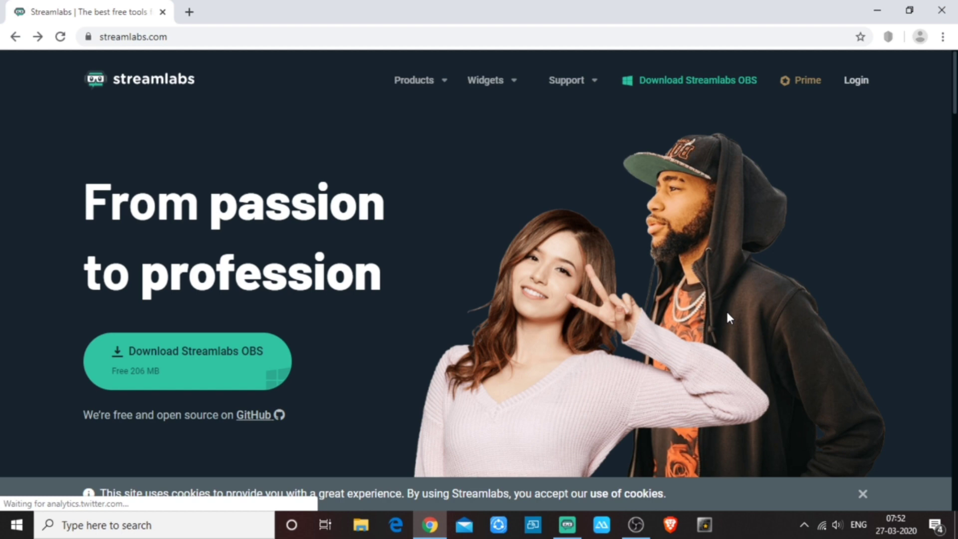
Log in to Streamlabs with YouTube through the Google account and channel, and open the Alert Box page
click(854, 80)
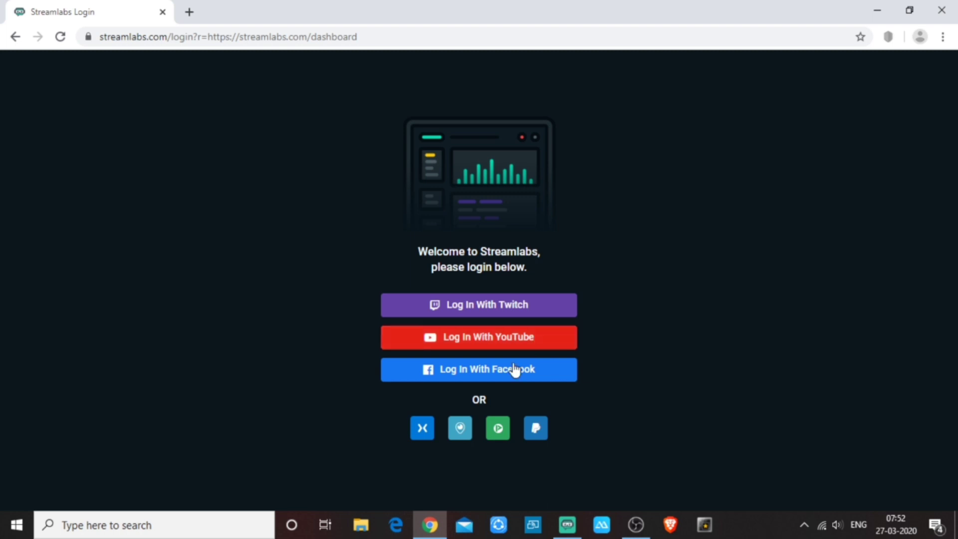
click(496, 341)
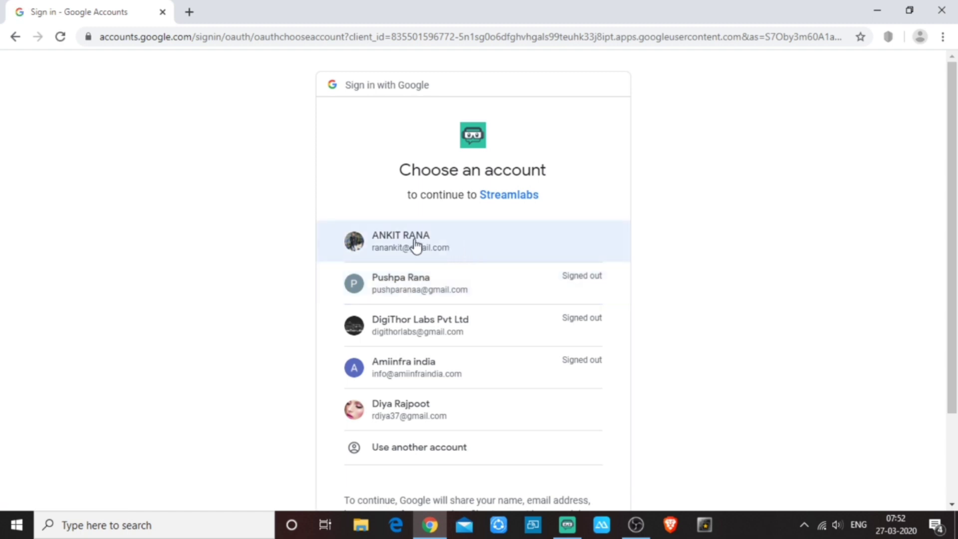
click(414, 244)
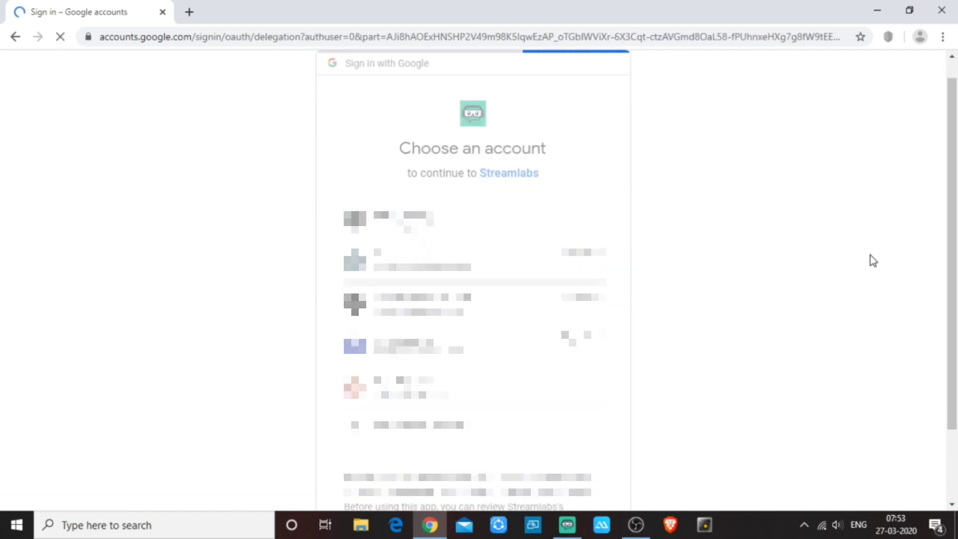
click(401, 341)
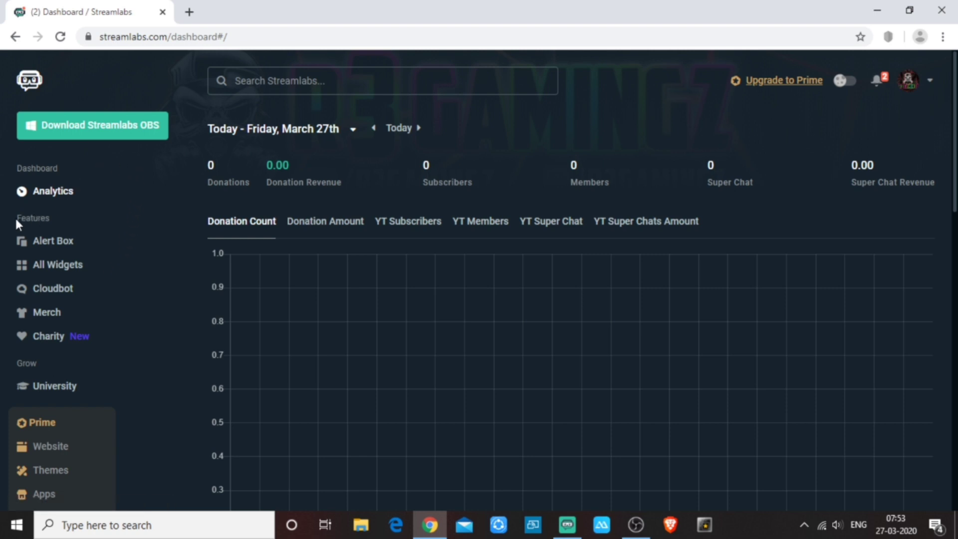
click(62, 245)
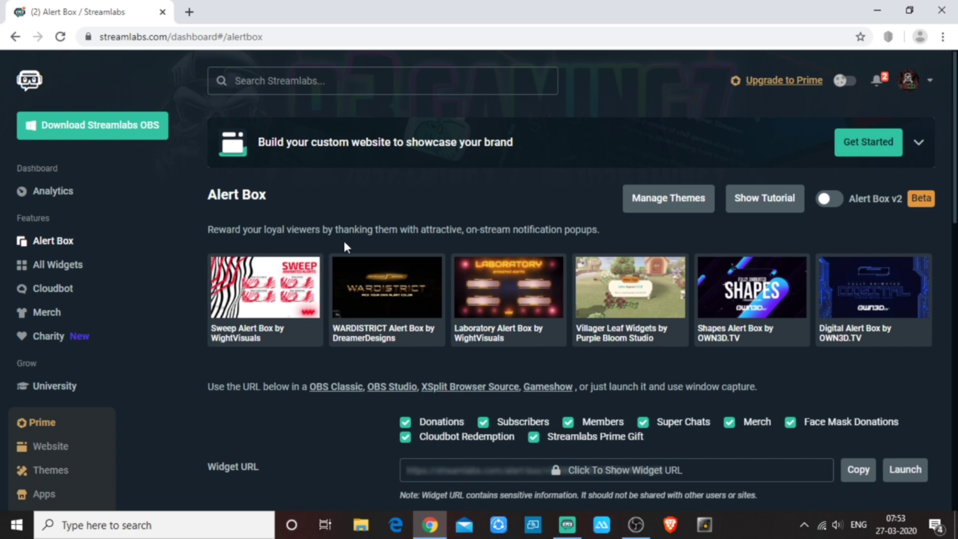
Examine the Alert Box page's themes, alert types, test options and general settings down to the alert moderation delay
scroll(344, 246, down, 2)
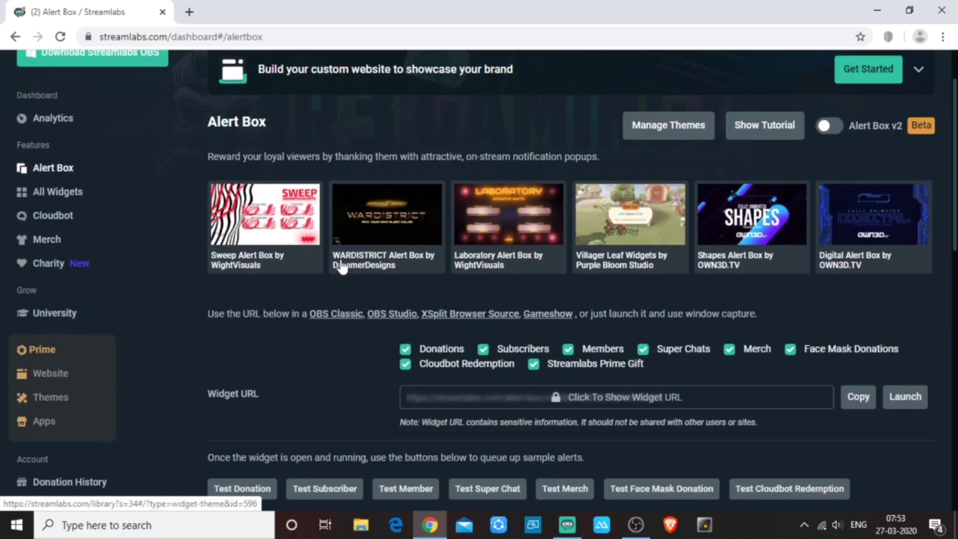
scroll(343, 264, down, 2)
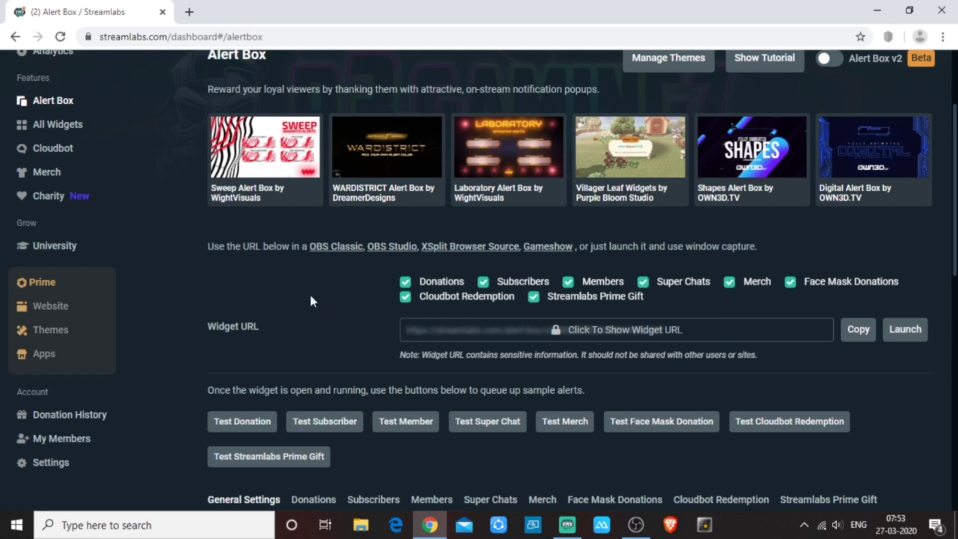
scroll(311, 297, down, 1)
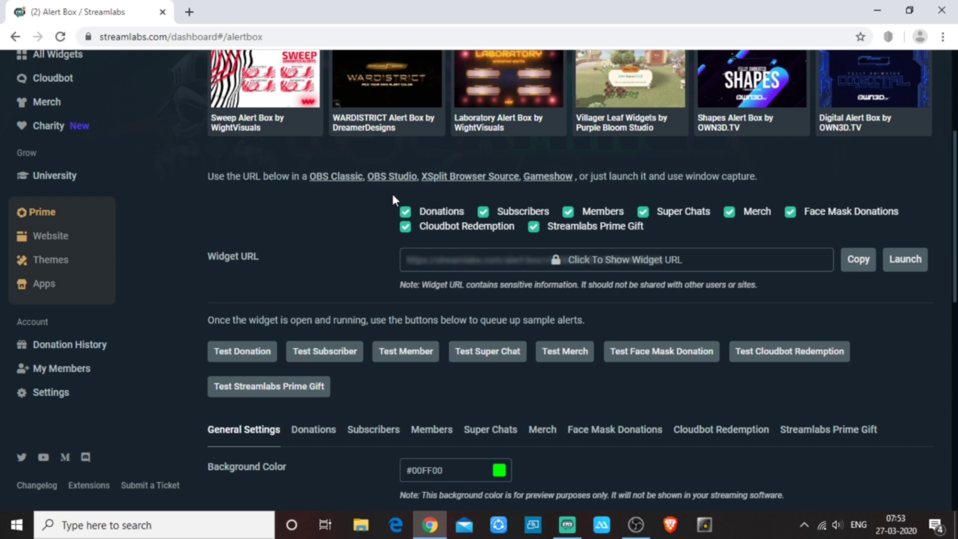
double_click(441, 212)
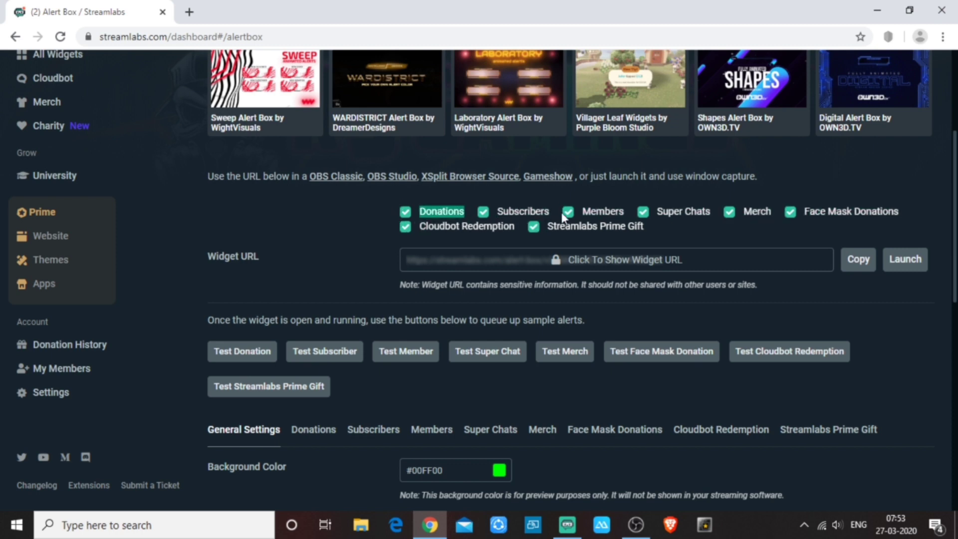
drag(623, 211, 404, 204)
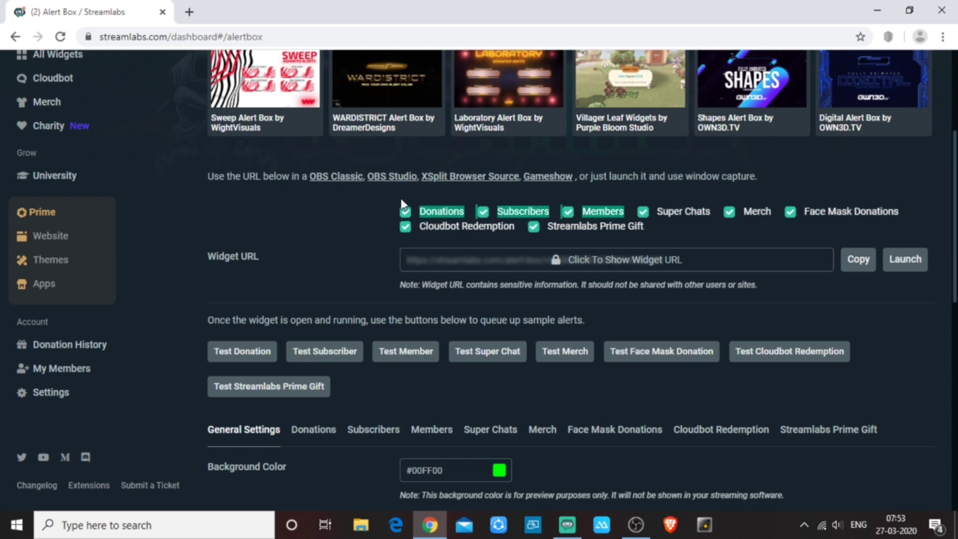
click(370, 233)
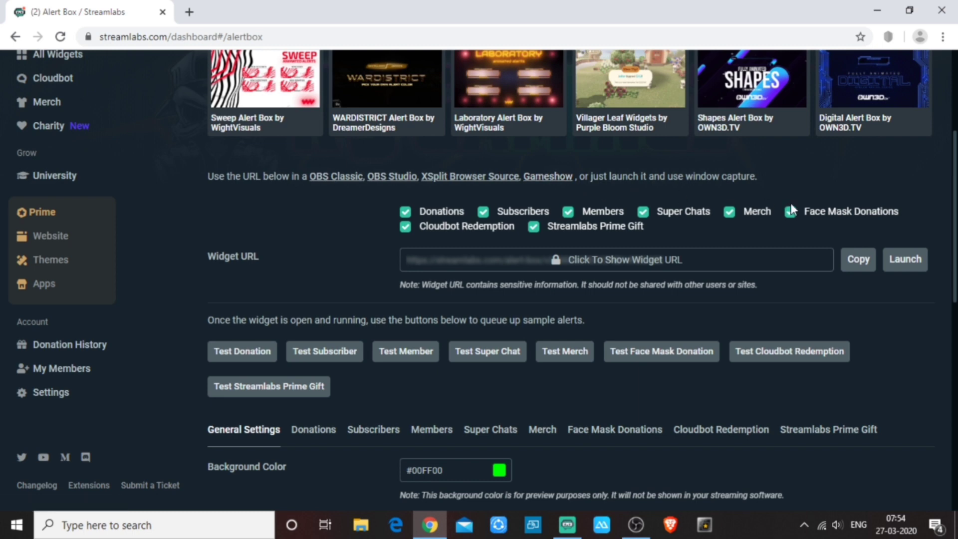
scroll(285, 233, down, 2)
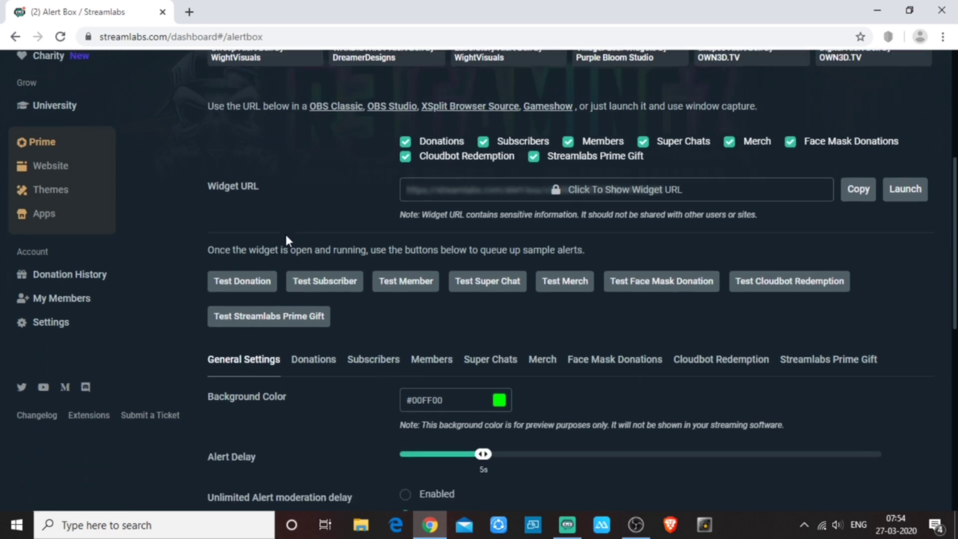
scroll(304, 227, up, 3)
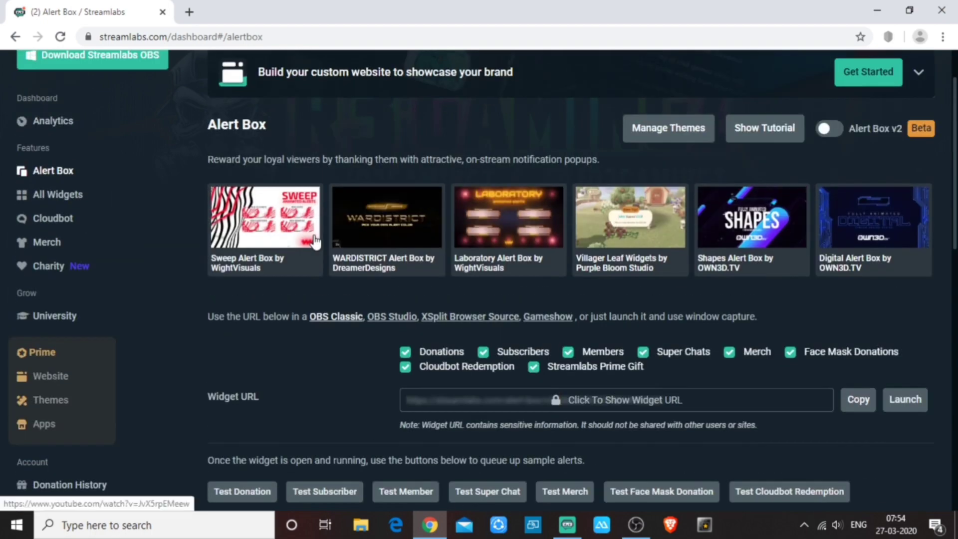
scroll(313, 232, down, 3)
scroll(327, 326, down, 3)
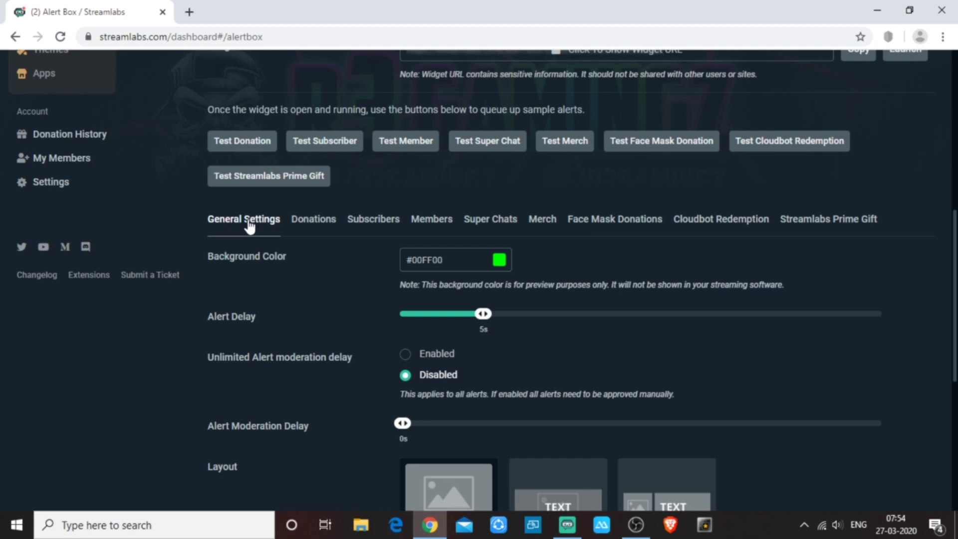
scroll(260, 245, down, 3)
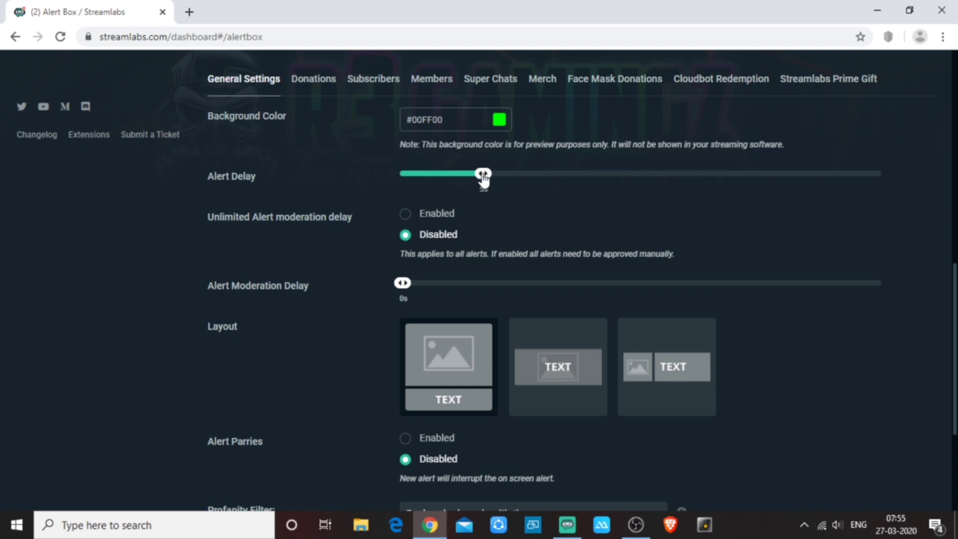
mouse_move(482, 175)
mouse_down()
mouse_move(415, 179)
mouse_move(477, 179)
mouse_up()
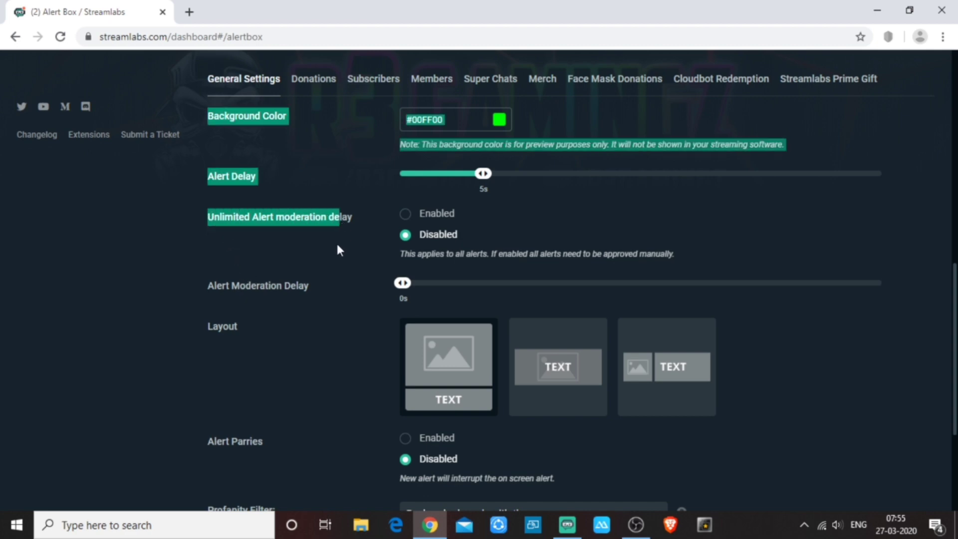
click(272, 224)
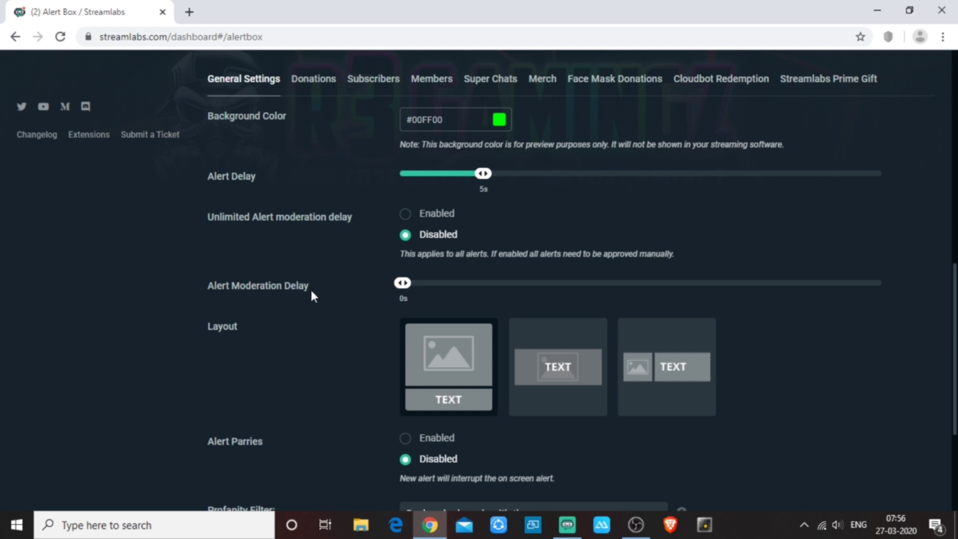
Try the text-over-image and side-by-side alert layouts, and return to the layout with the image above the text
scroll(310, 289, down, 3)
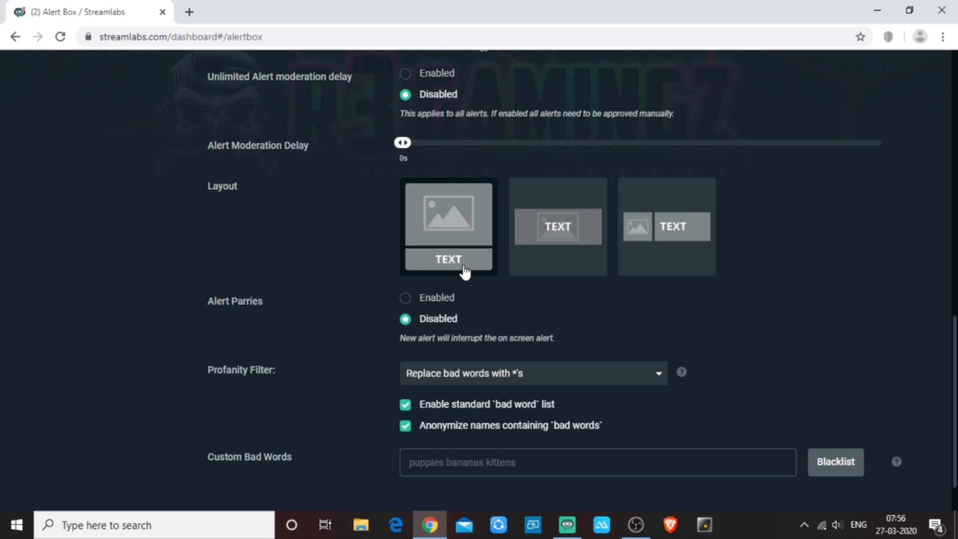
click(582, 255)
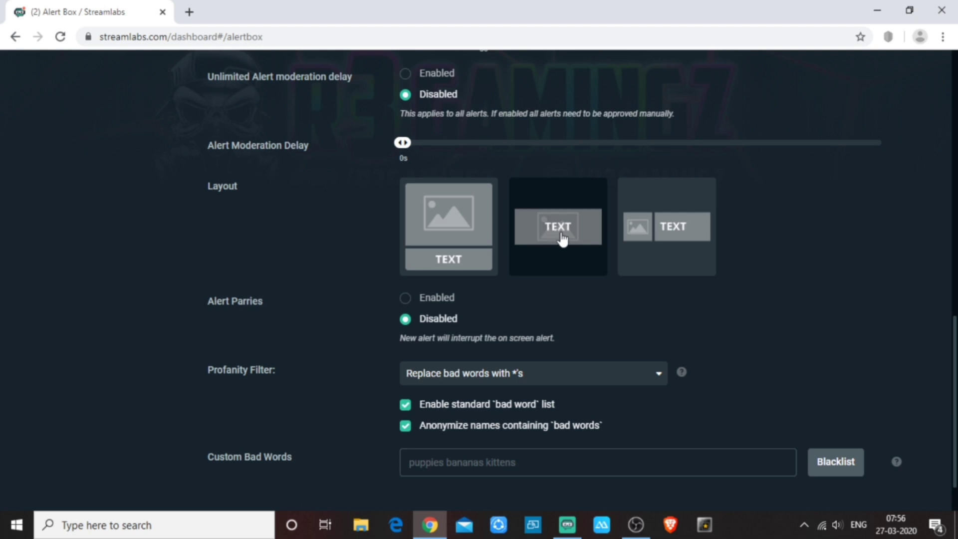
click(661, 252)
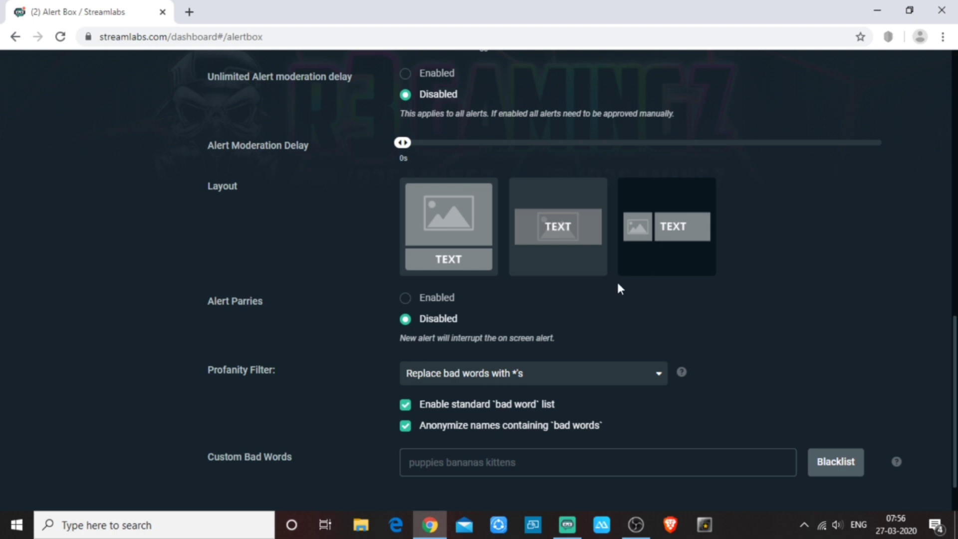
click(453, 238)
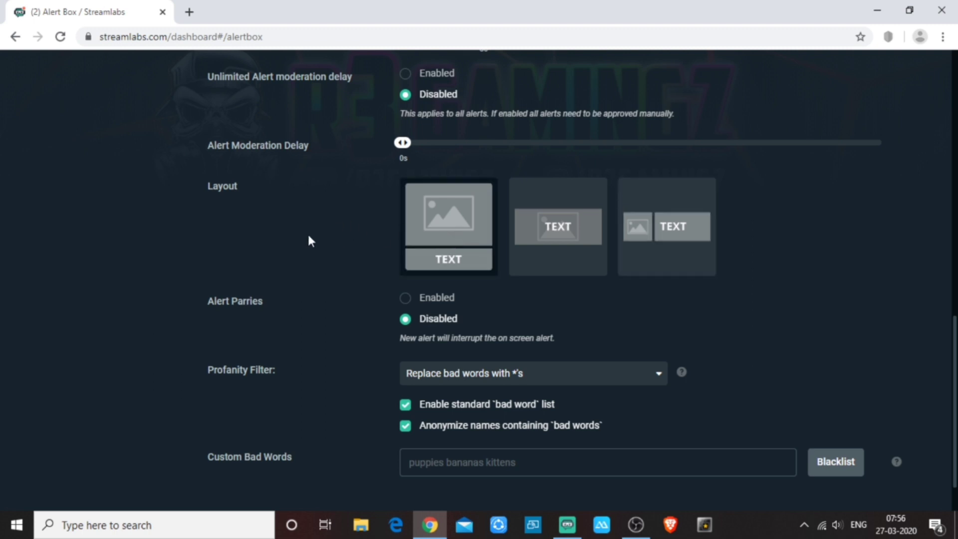
Review the general settings again, from the background color and alert delay down to alert parries and the profanity filter
scroll(298, 241, down, 1)
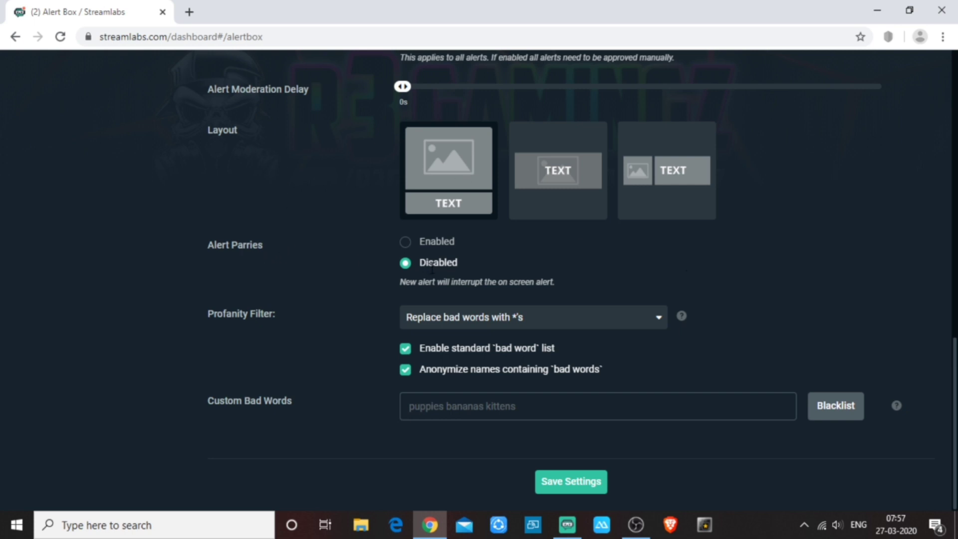
scroll(364, 265, up, 8)
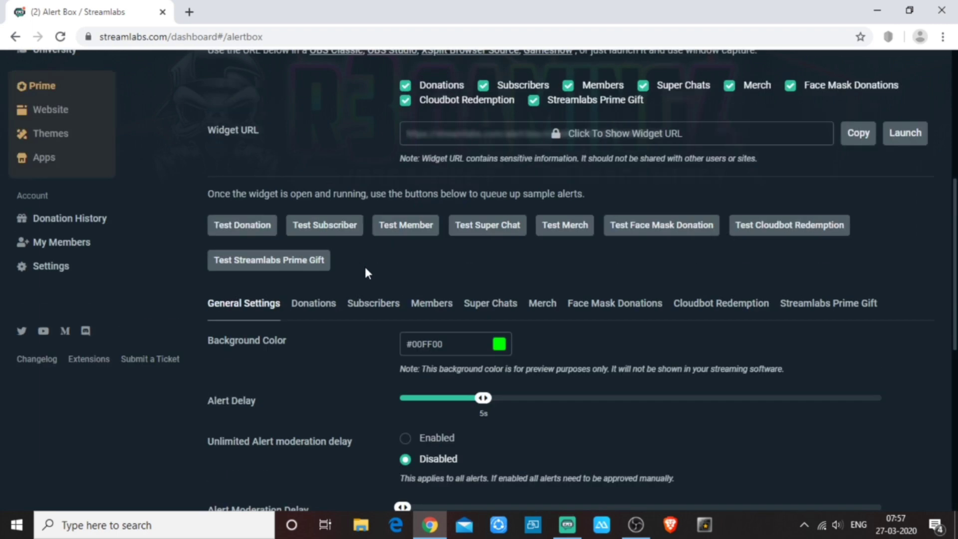
scroll(381, 374, down, 3)
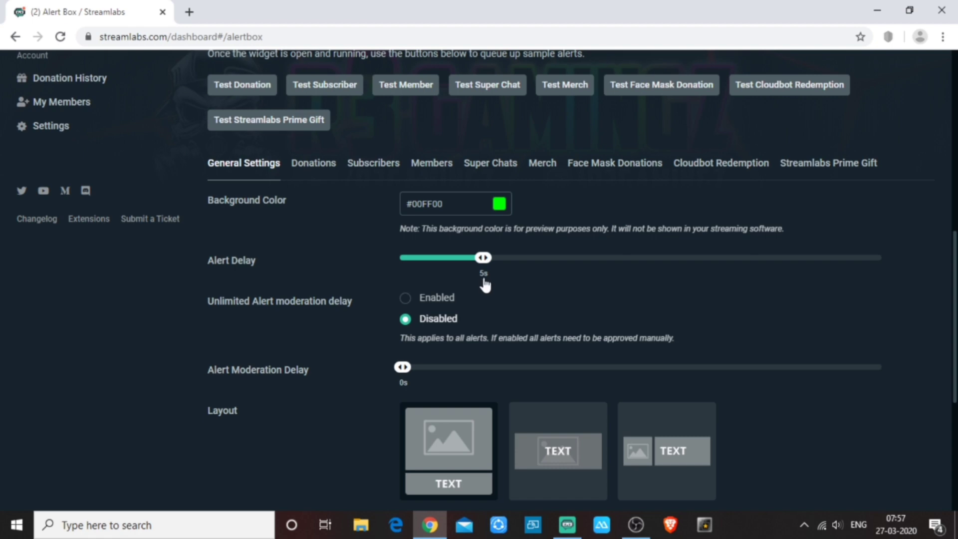
scroll(337, 376, down, 3)
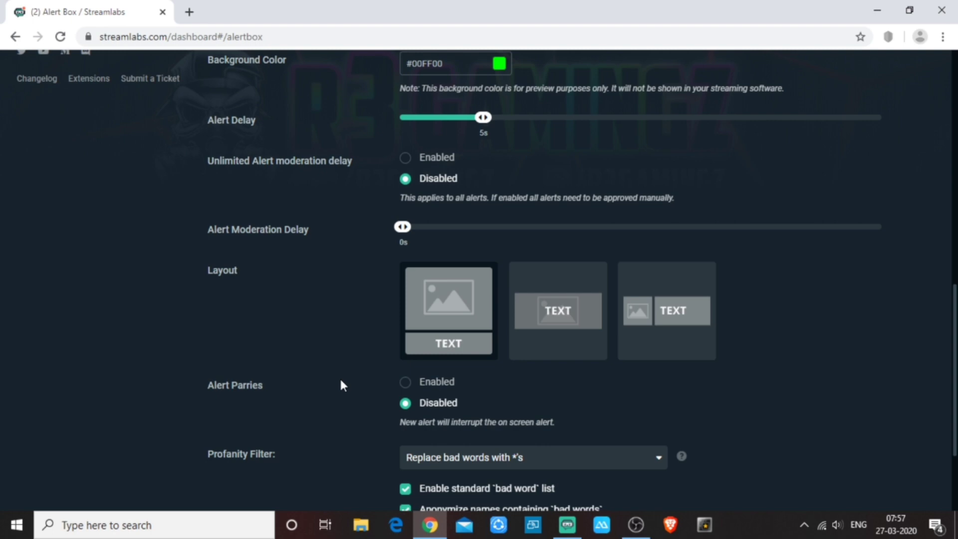
scroll(341, 384, down, 3)
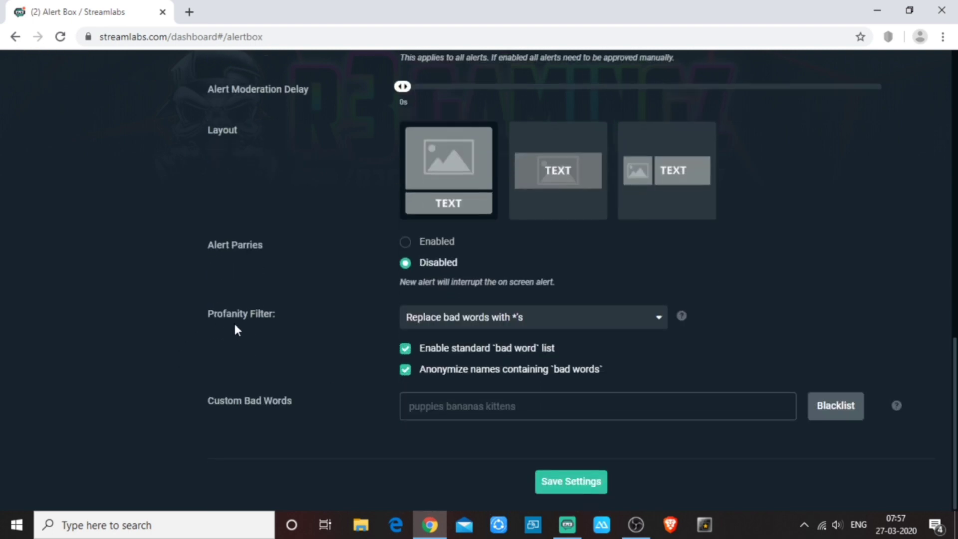
drag(210, 313, 313, 355)
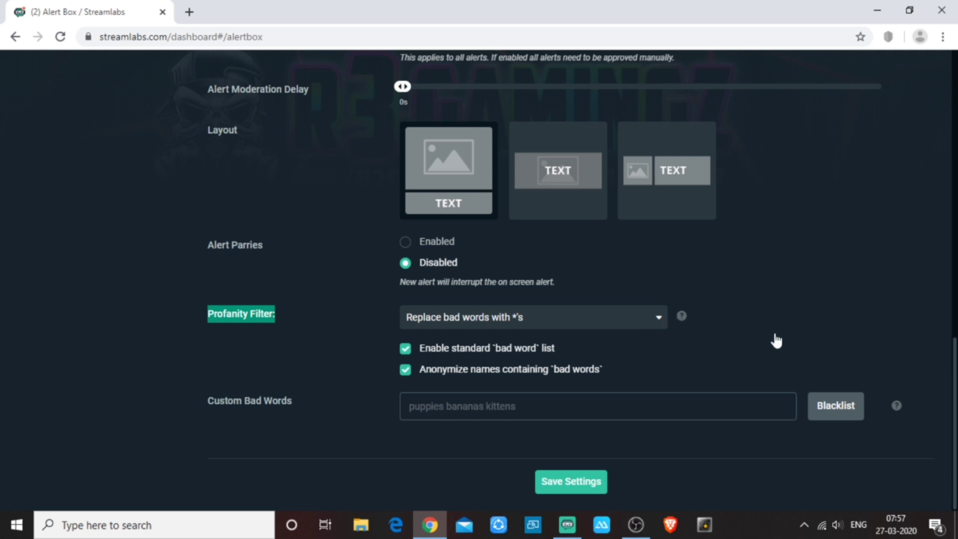
click(278, 334)
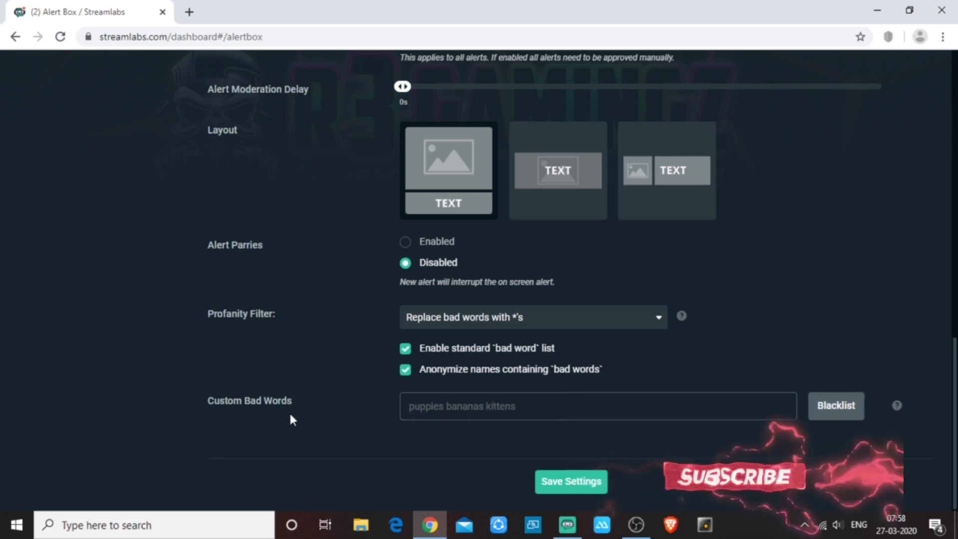
Save the Alert Box general settings, leaving the custom bad words field empty
click(428, 406)
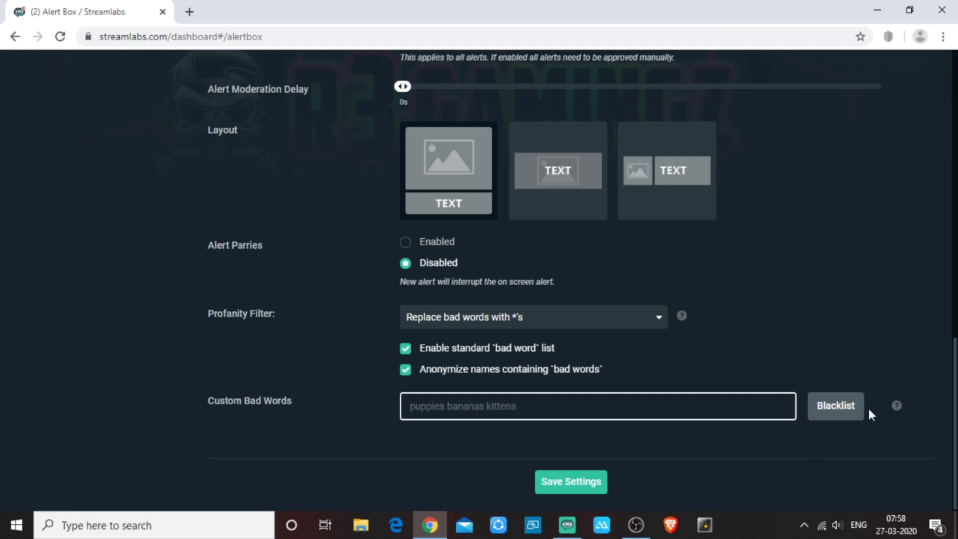
click(568, 484)
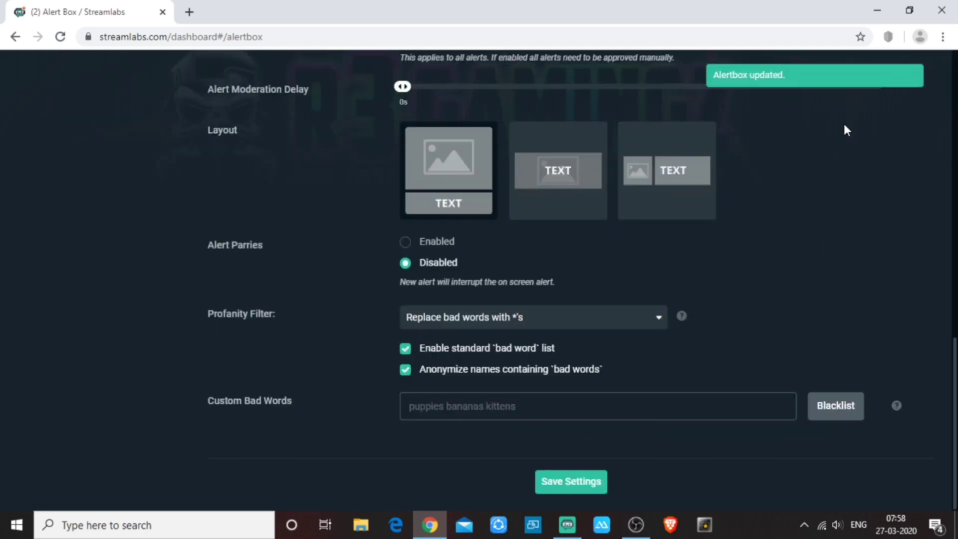
scroll(828, 291, up, 1)
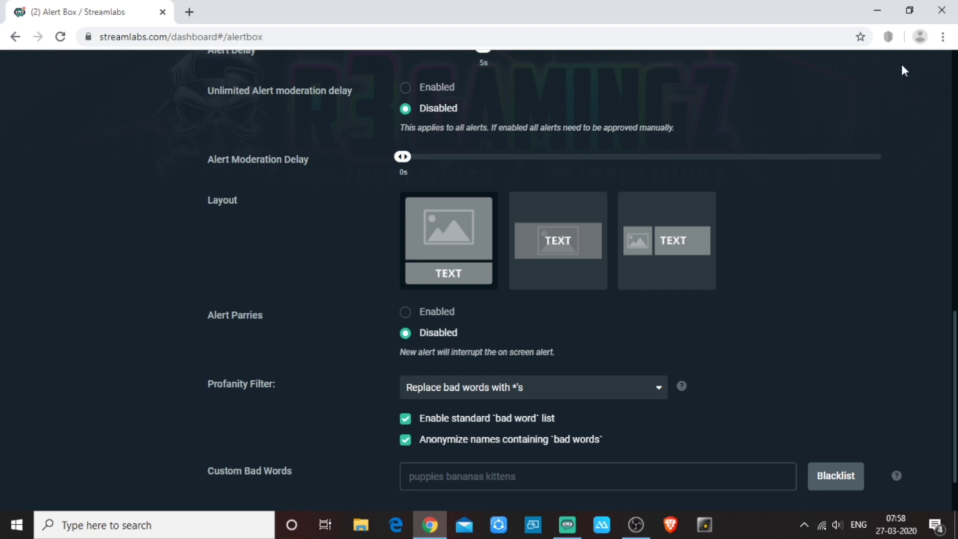
Arrange the browser side by side with OBS and select the Live Stream Screen scene in OBS
drag(558, 9, 714, 8)
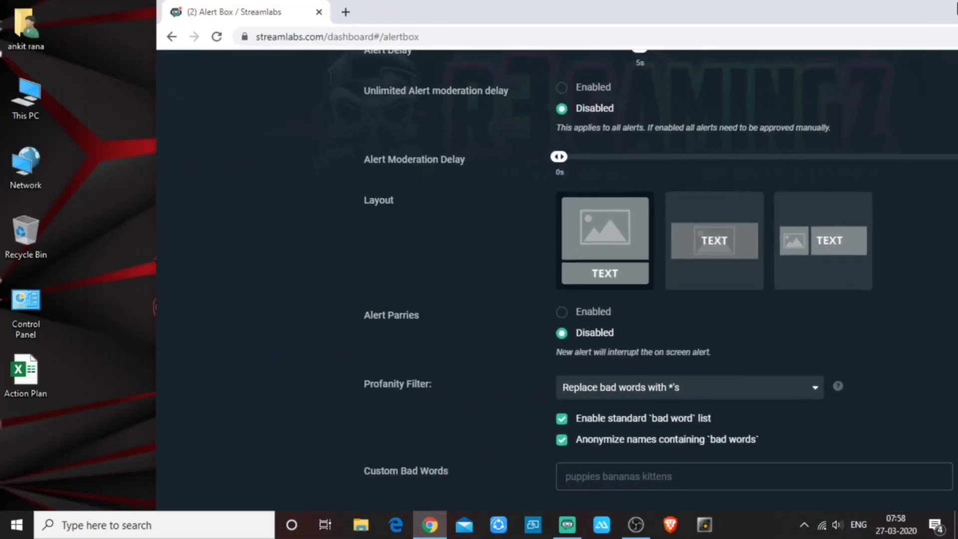
drag(955, 11, 252, 6)
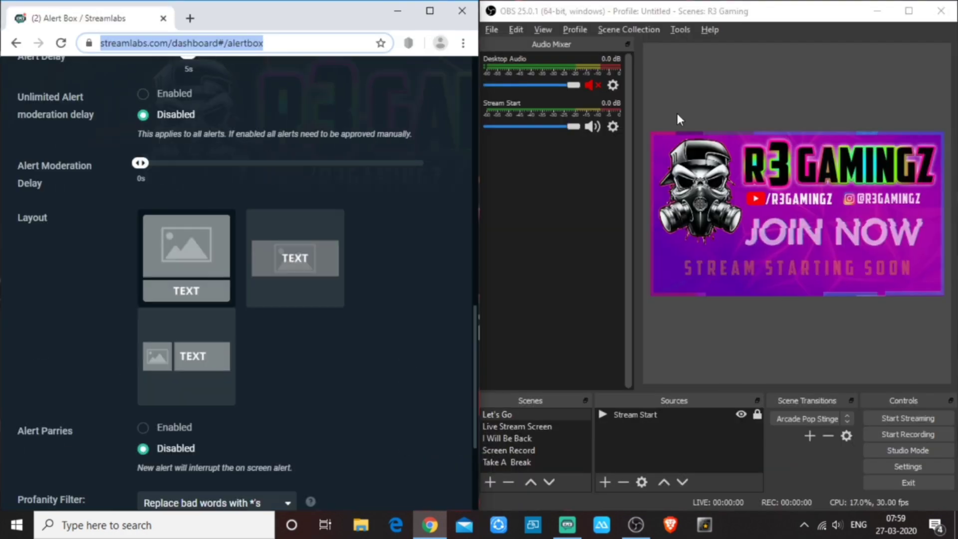
click(525, 427)
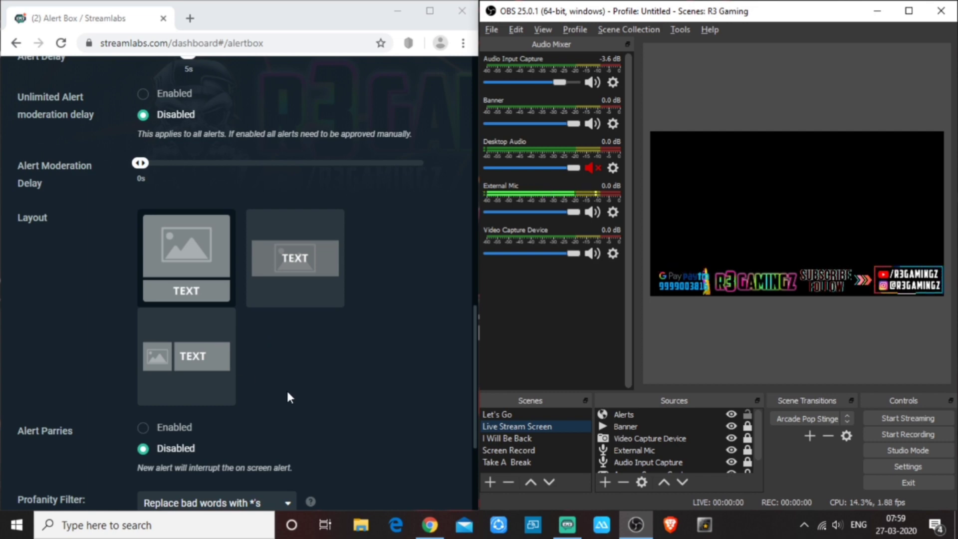
scroll(304, 364, up, 7)
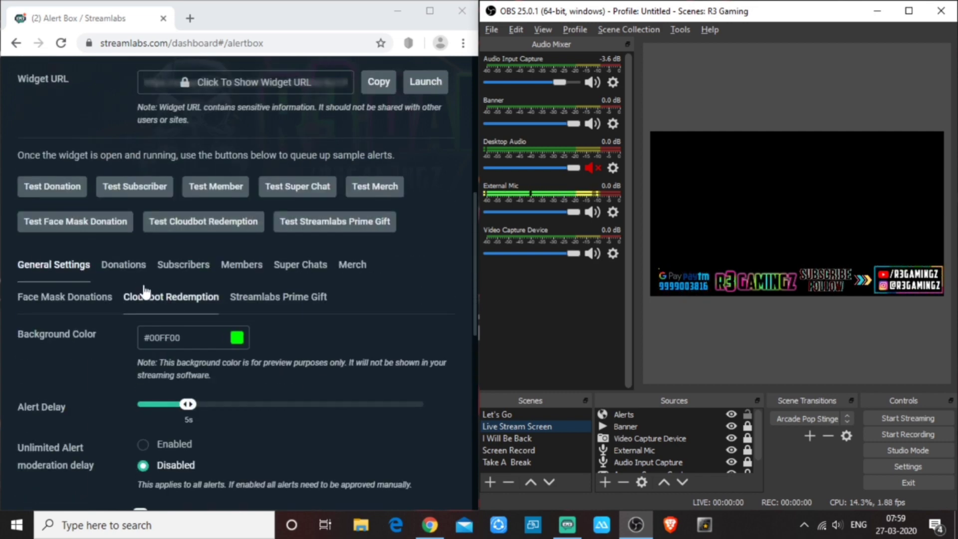
Send two test donation alerts to preview the image-above-text layout in the OBS scene
click(61, 189)
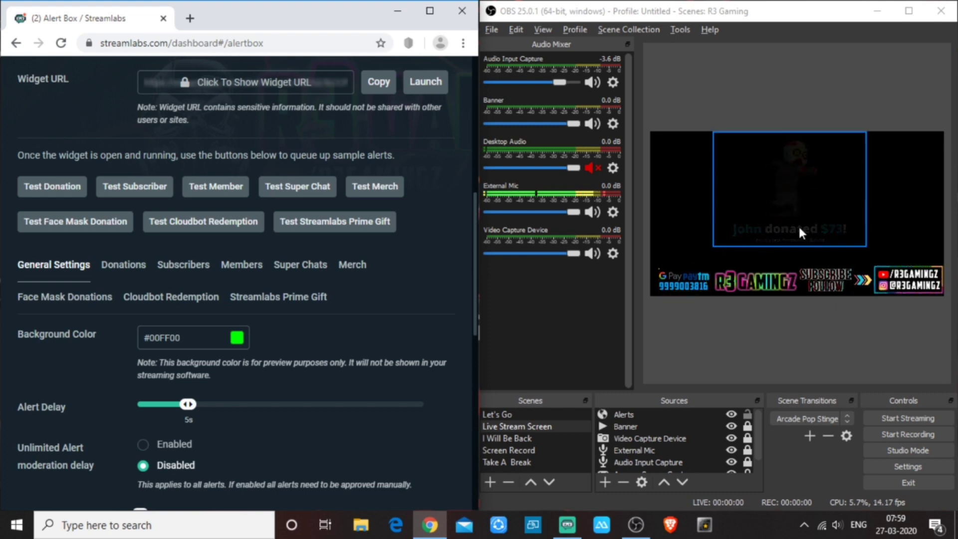
click(48, 186)
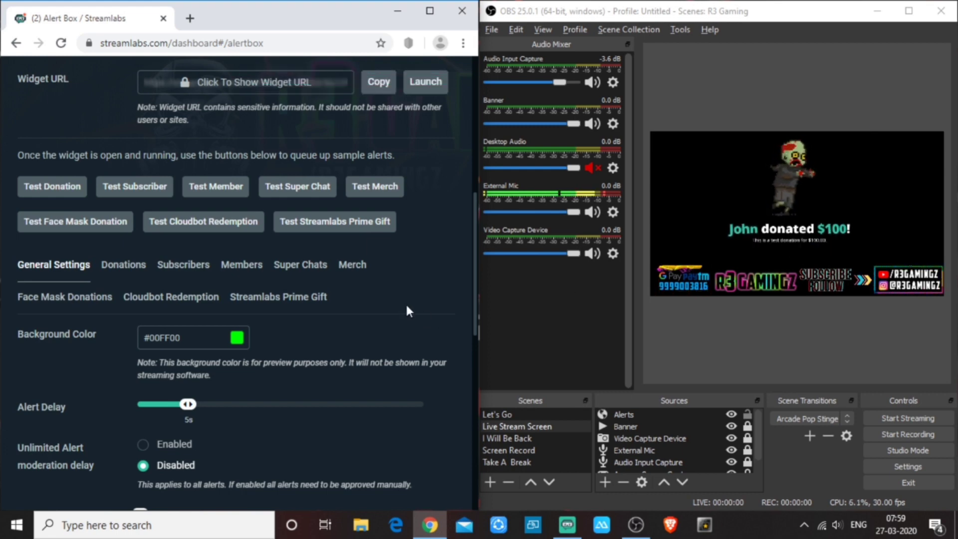
Switch the general alert layout to text over image, save the settings, and send a test donation to preview it in OBS
scroll(294, 312, down, 4)
scroll(293, 312, down, 3)
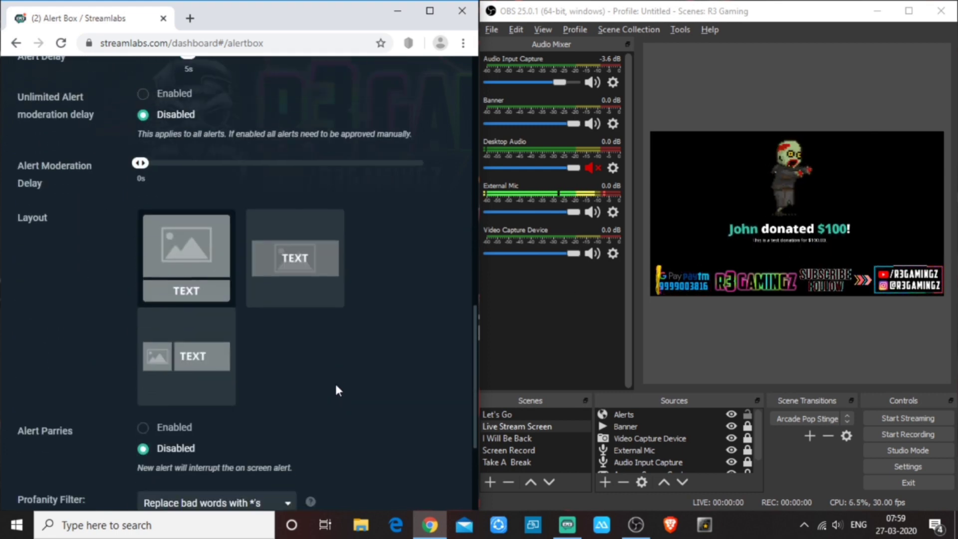
click(292, 264)
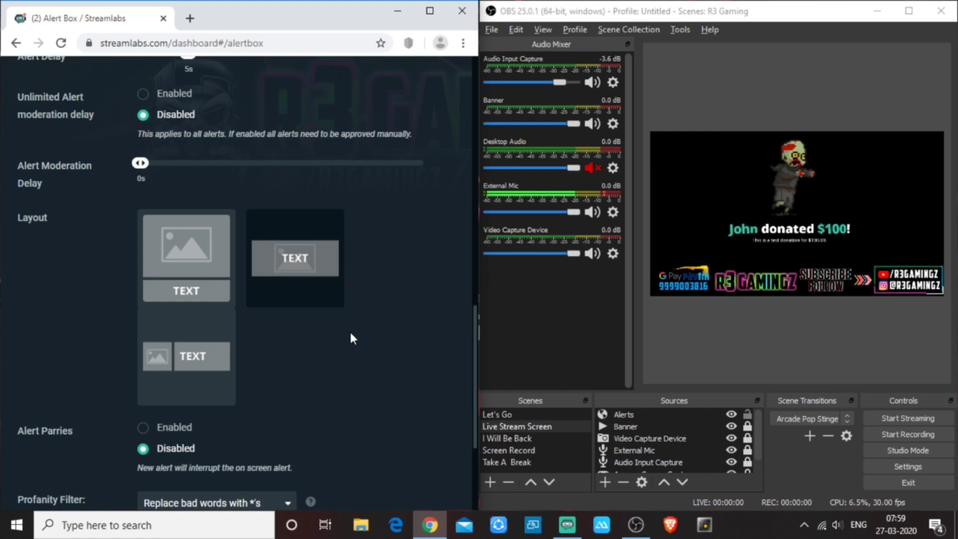
scroll(351, 338, down, 4)
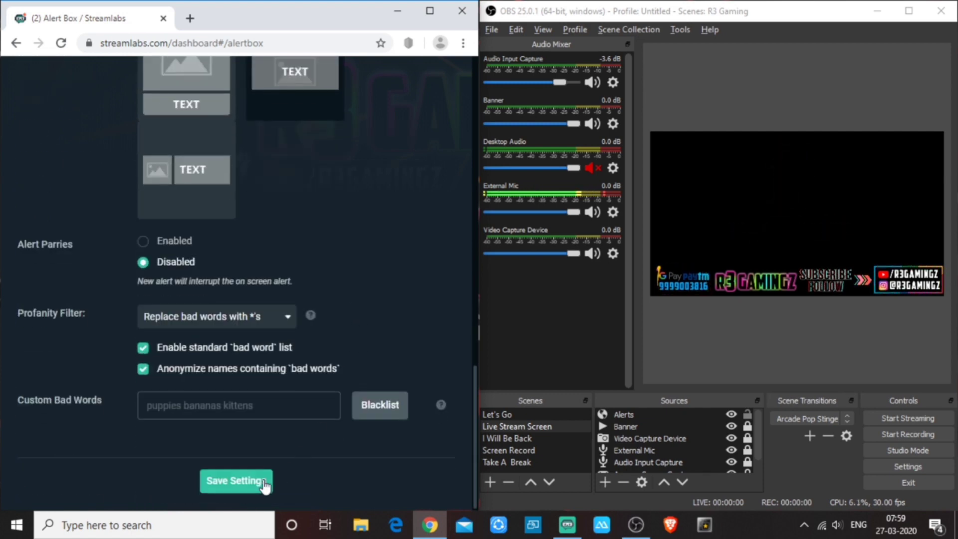
click(229, 480)
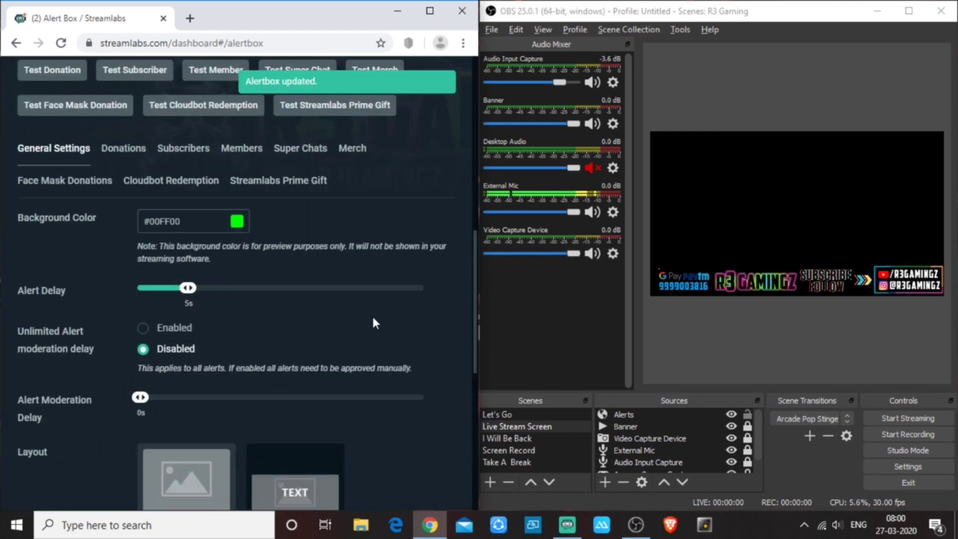
scroll(374, 320, up, 4)
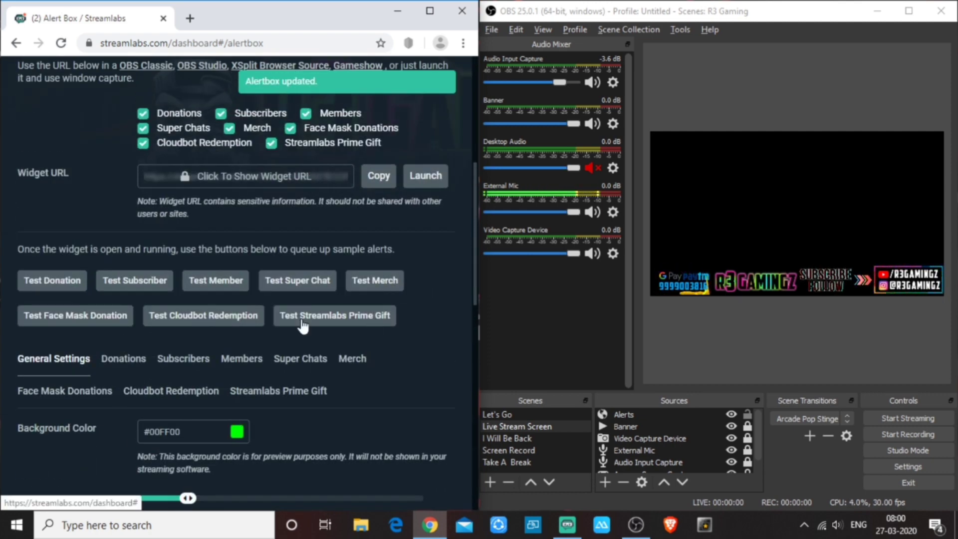
click(56, 281)
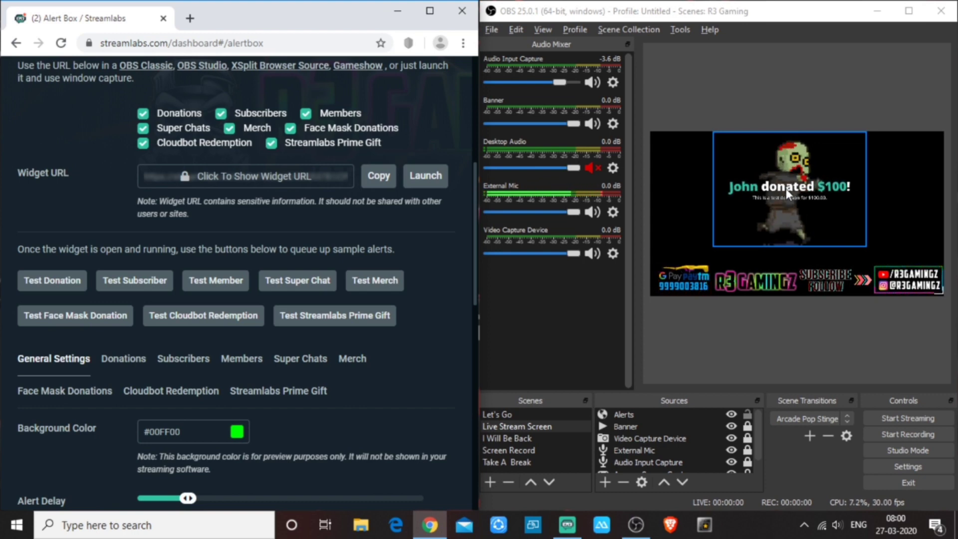
Switch the general alert layout to image beside text, save the settings, and send a test donation to preview it in OBS
scroll(325, 344, down, 7)
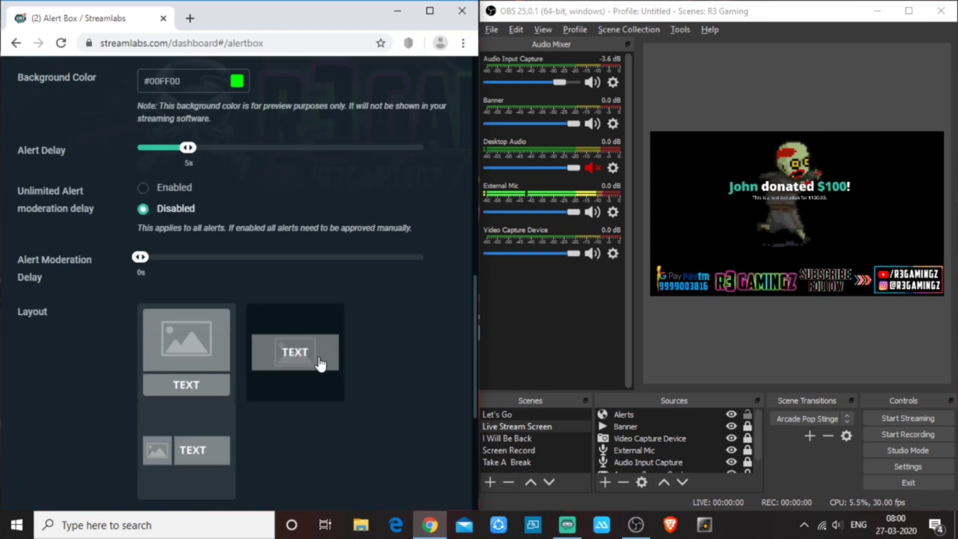
click(196, 450)
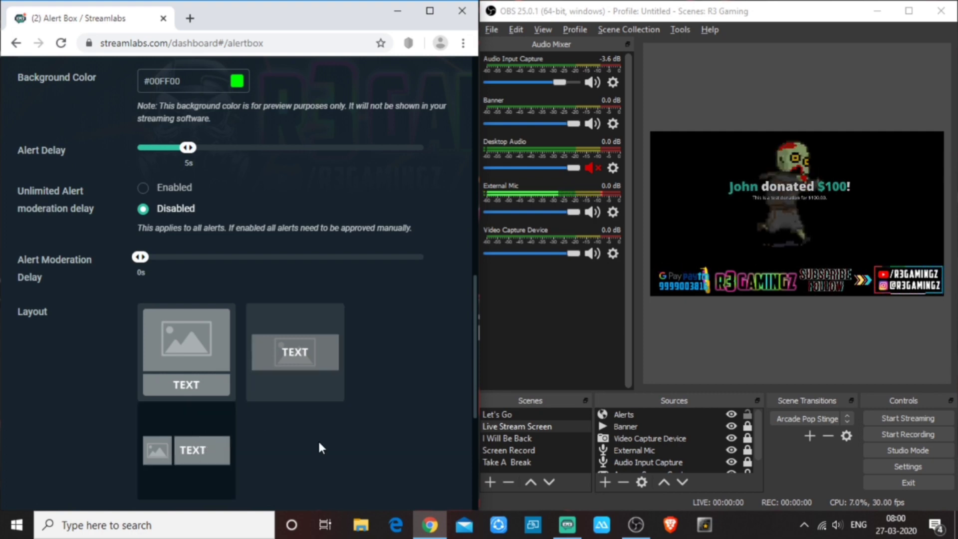
scroll(364, 406, down, 5)
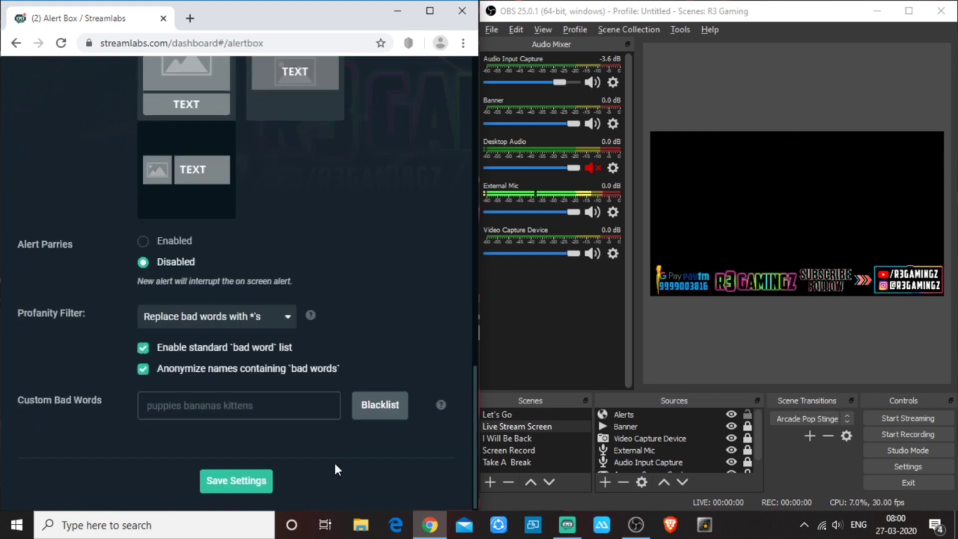
click(236, 480)
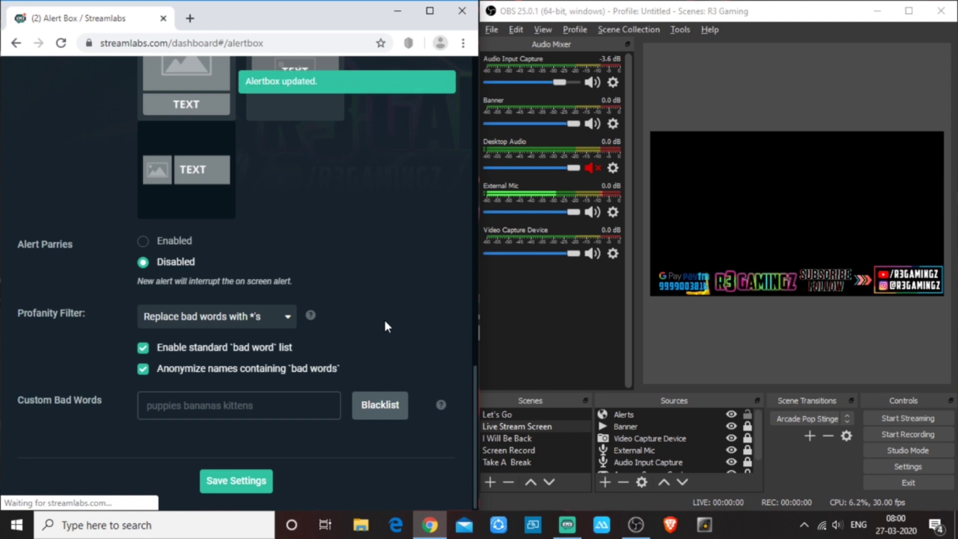
scroll(385, 319, up, 10)
click(52, 351)
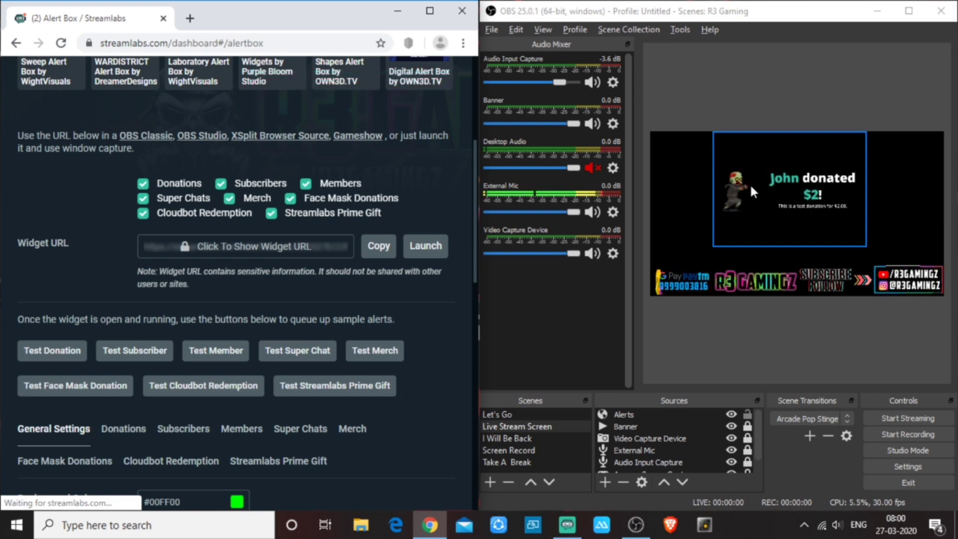
Set the general alert layout back to the image above the text and save the settings
scroll(359, 385, down, 4)
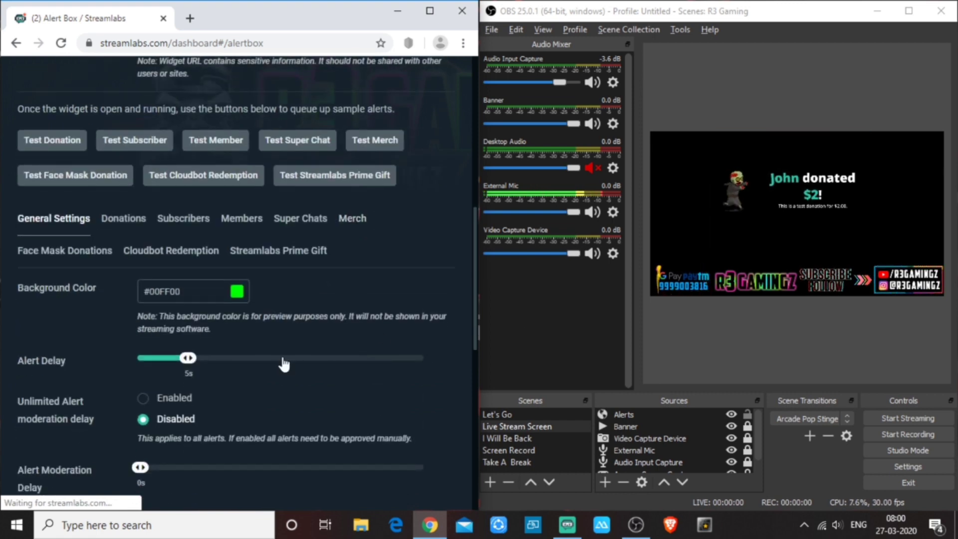
scroll(285, 360, down, 3)
scroll(290, 352, down, 4)
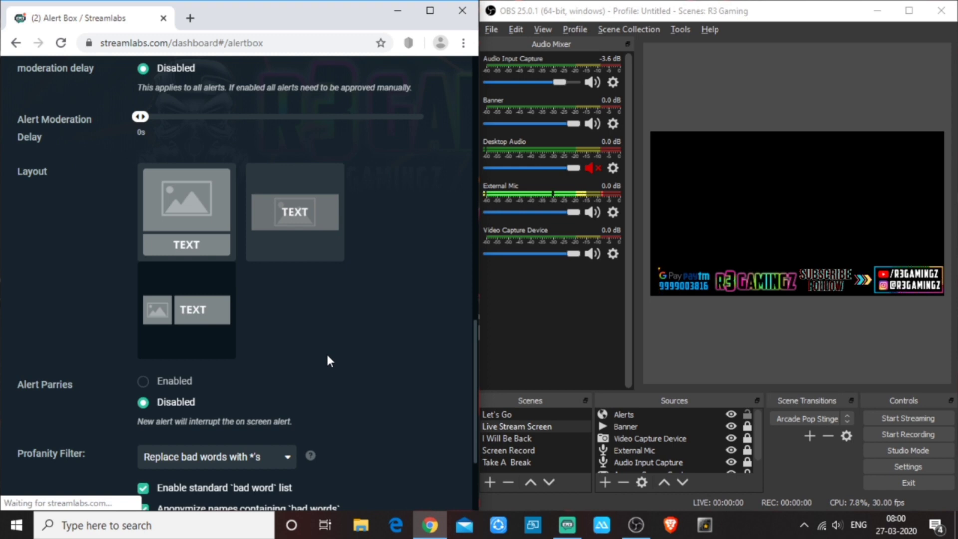
scroll(328, 356, up, 3)
scroll(328, 357, down, 1)
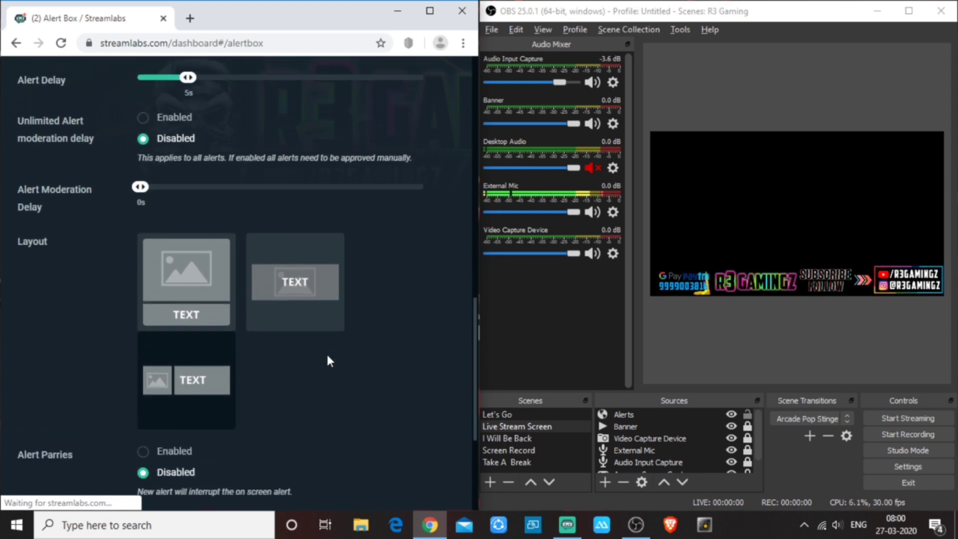
click(207, 298)
scroll(346, 405, down, 4)
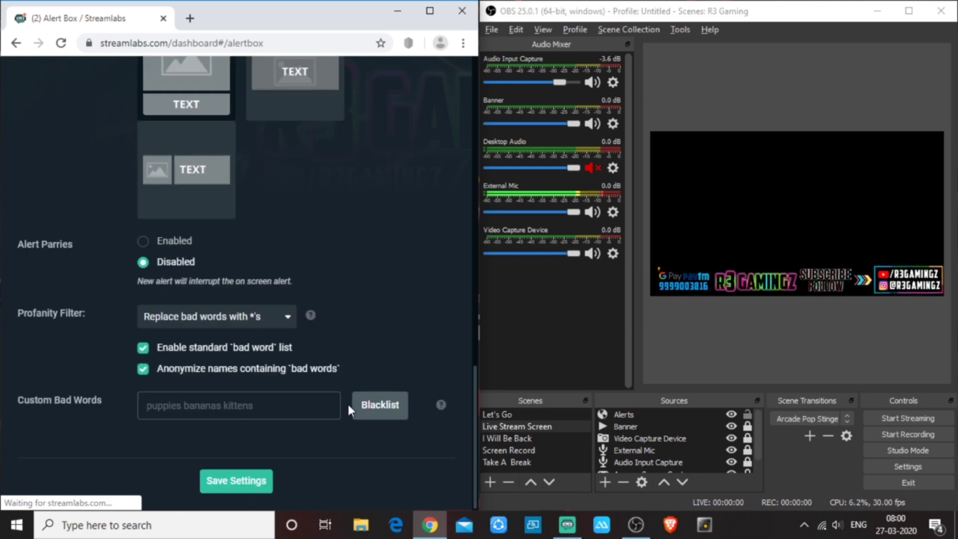
click(245, 482)
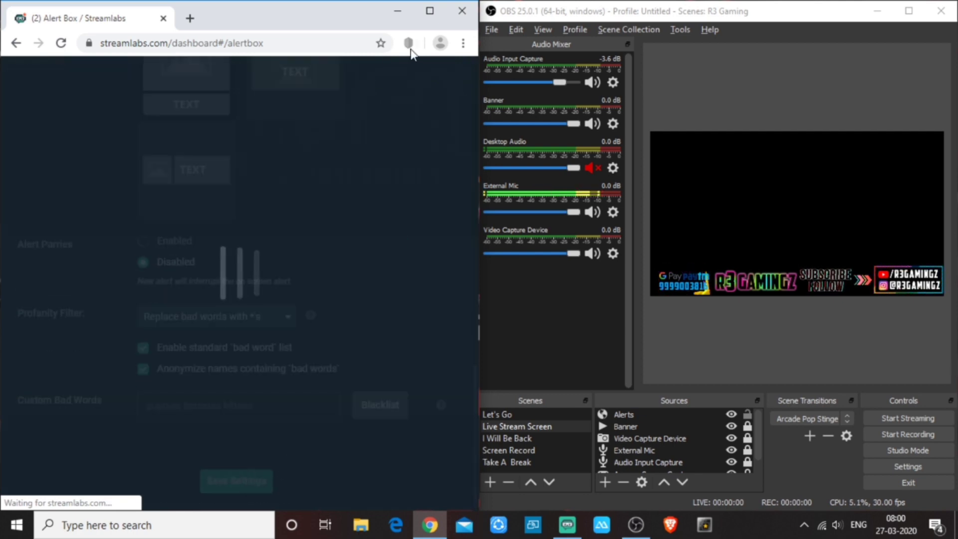
Maximize the browser window and open the Alert Box settings for donations
click(429, 11)
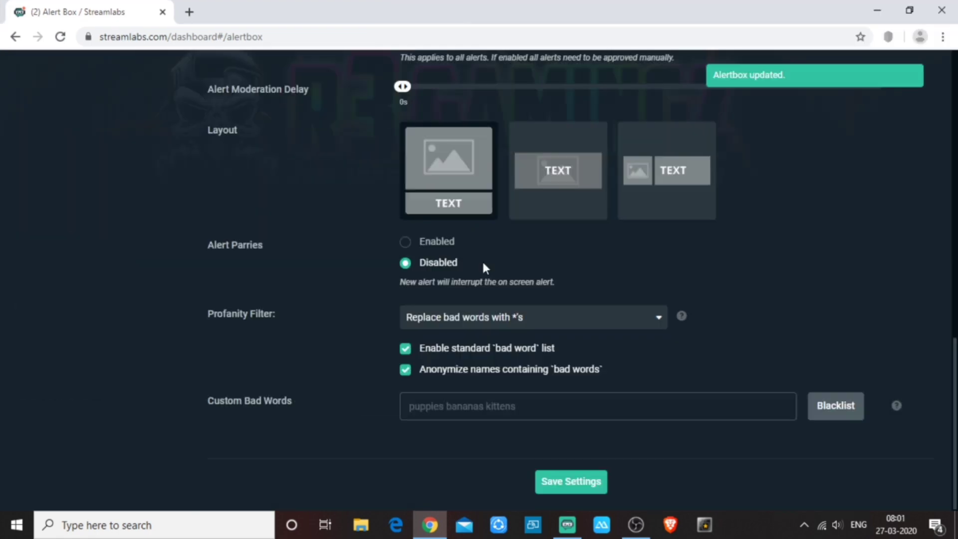
scroll(34, 231, up, 15)
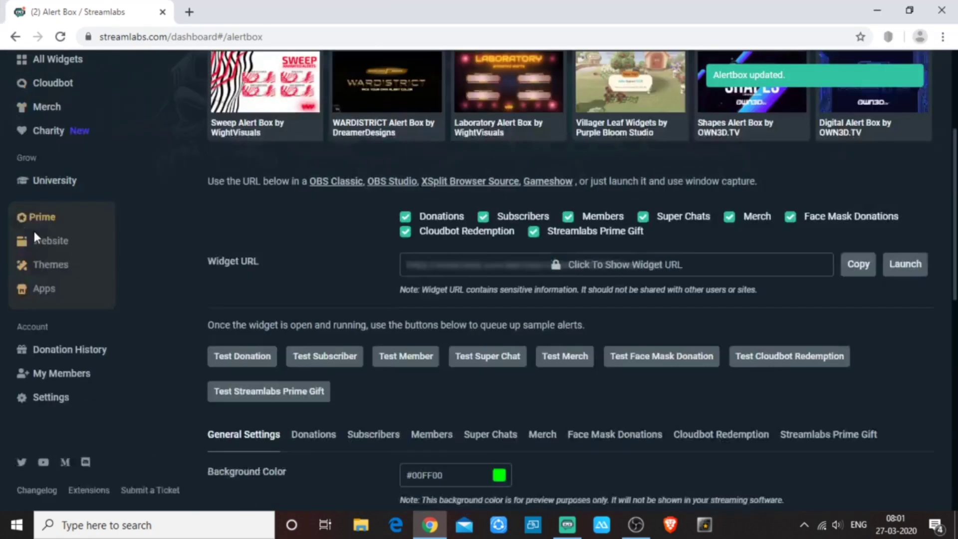
scroll(249, 285, down, 5)
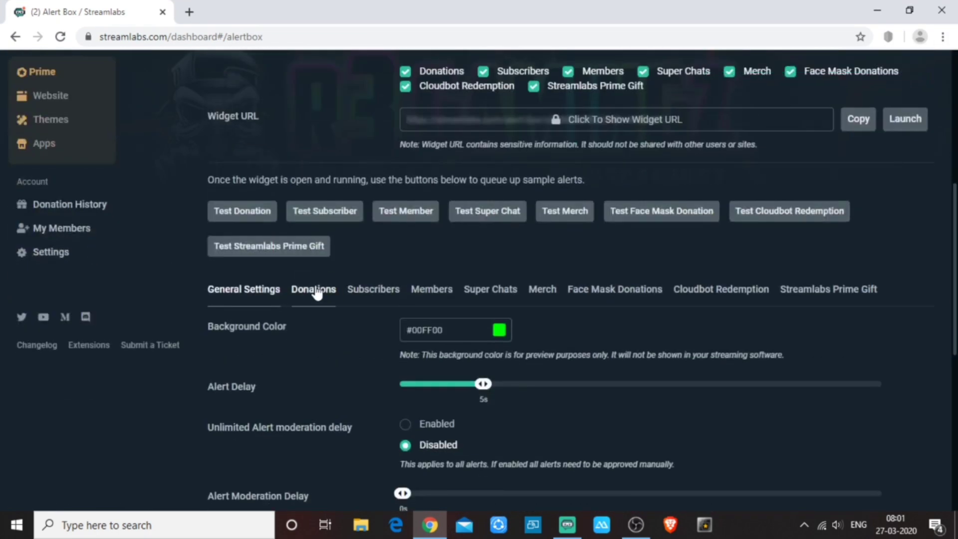
click(332, 292)
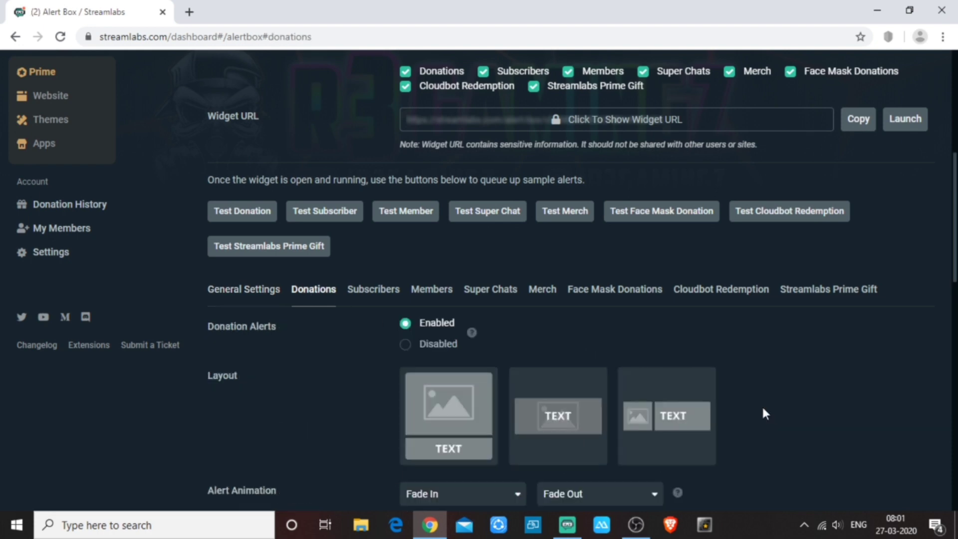
Try the text-over-image and side-by-side layouts for donation alerts, and select the layout with the image above the text
scroll(891, 358, down, 4)
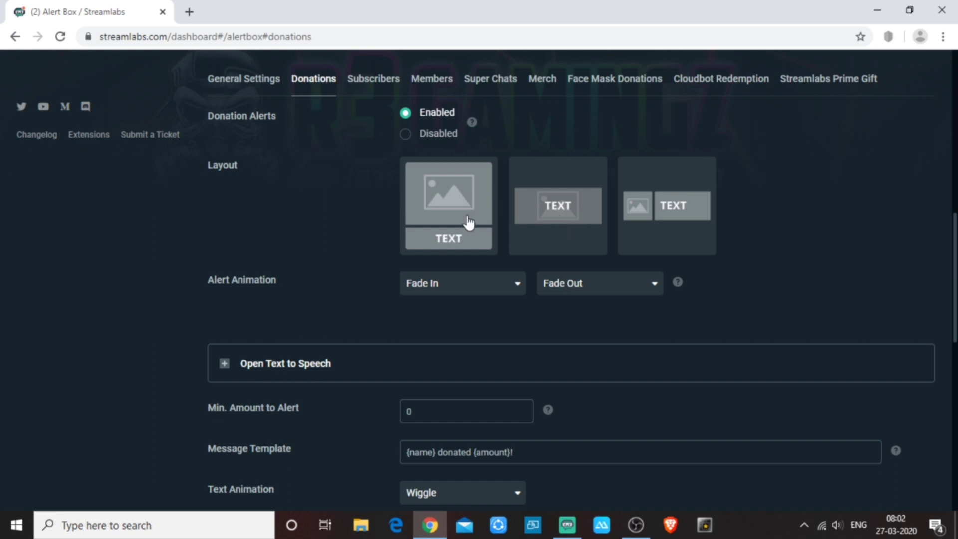
click(553, 232)
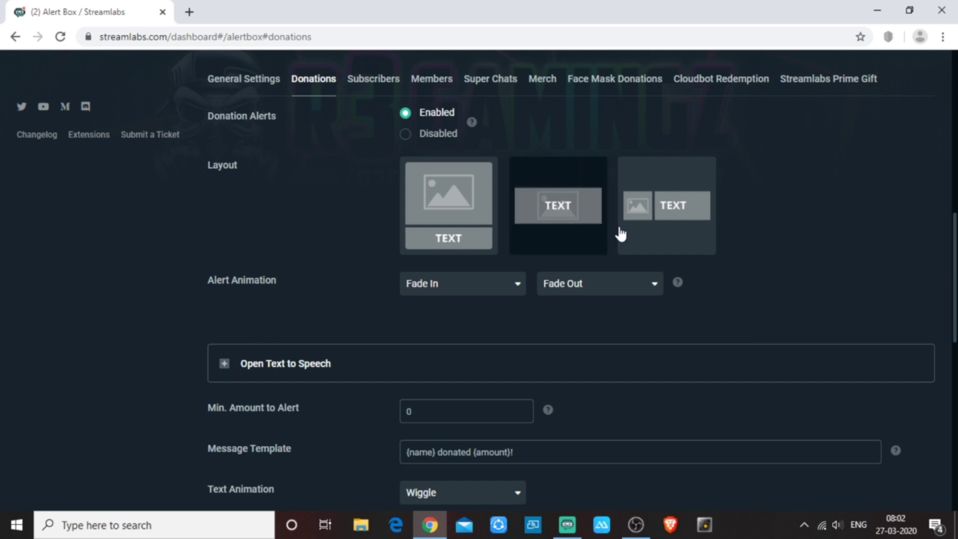
click(673, 243)
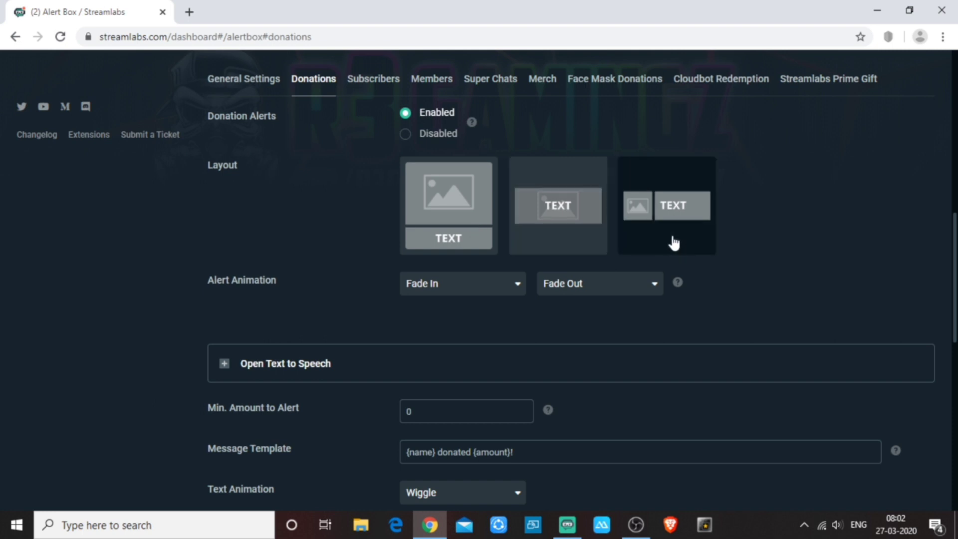
click(453, 220)
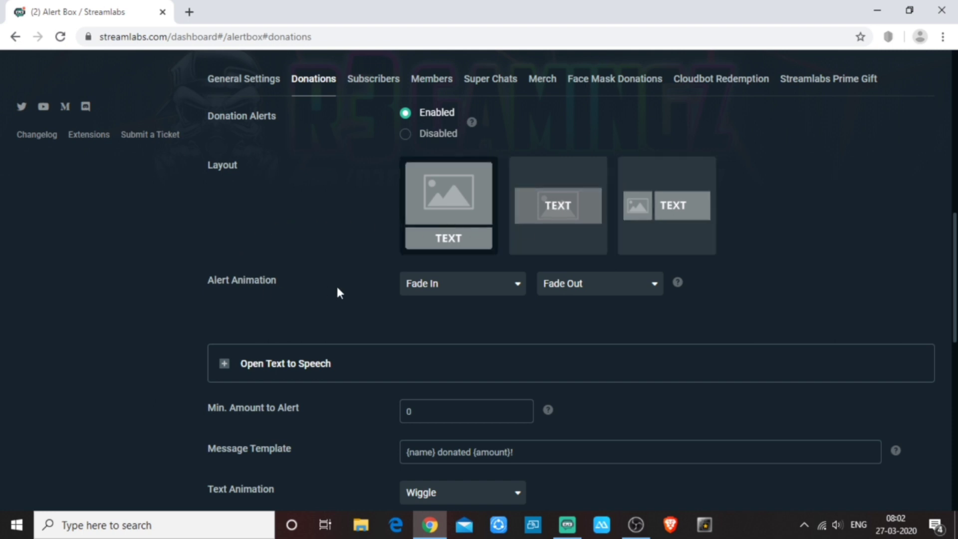
Examine the available entrance and exit animation options for donation alerts
click(498, 293)
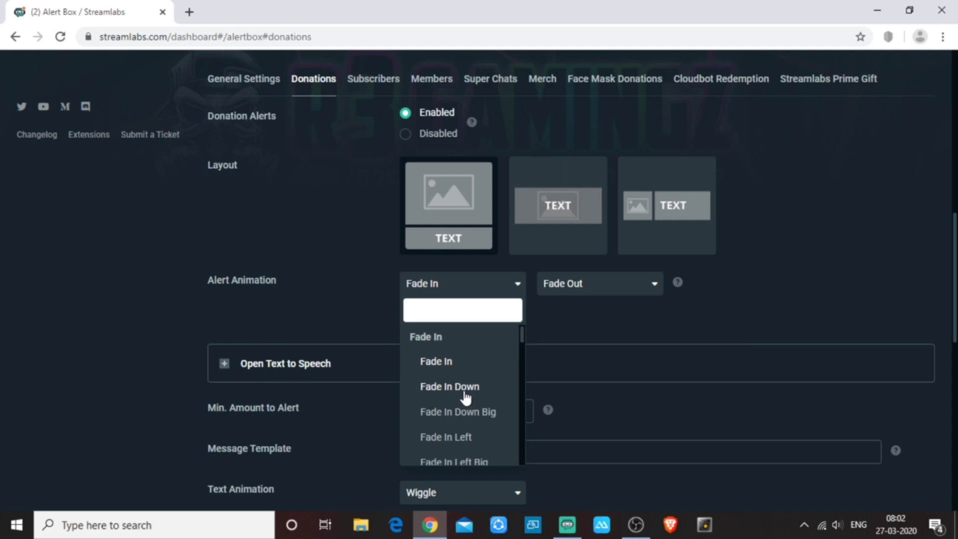
scroll(465, 397, down, 8)
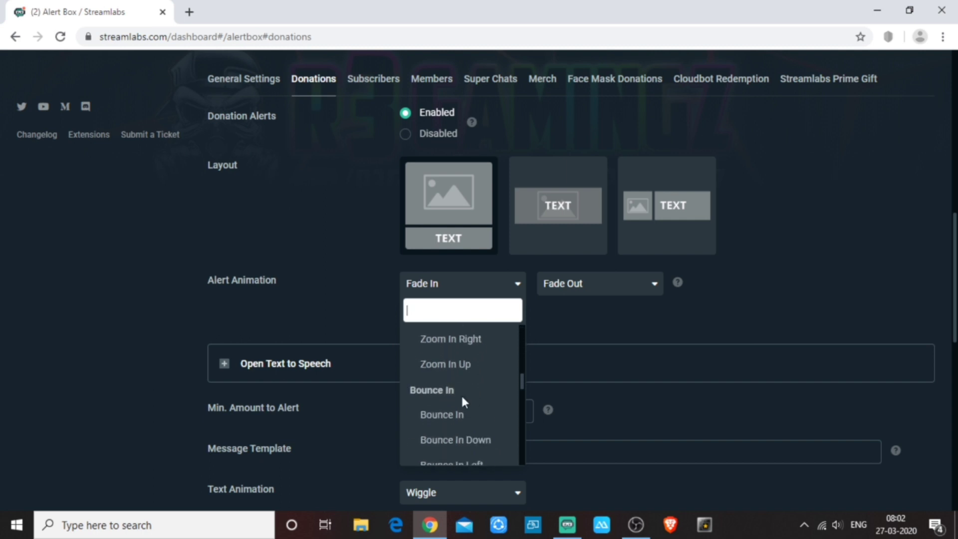
scroll(459, 372, up, 3)
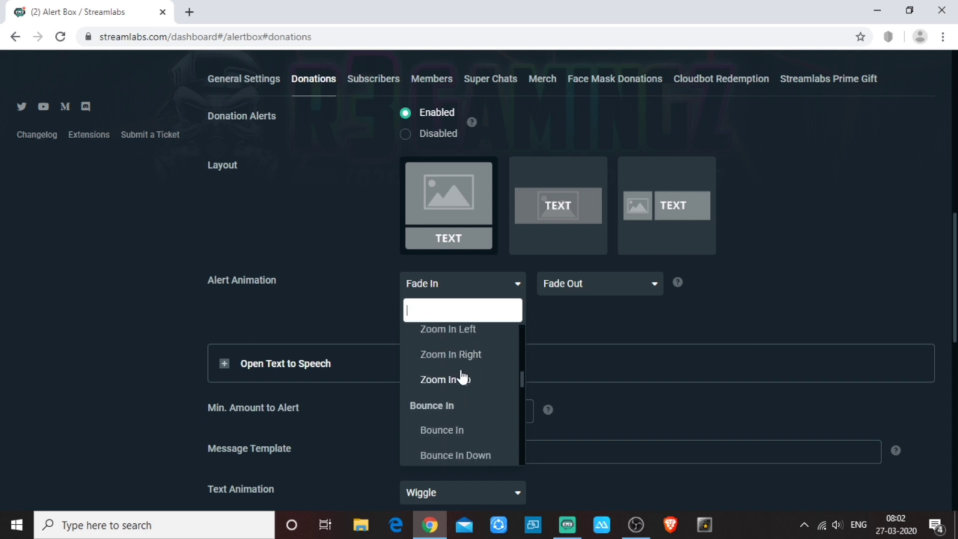
scroll(468, 399, down, 3)
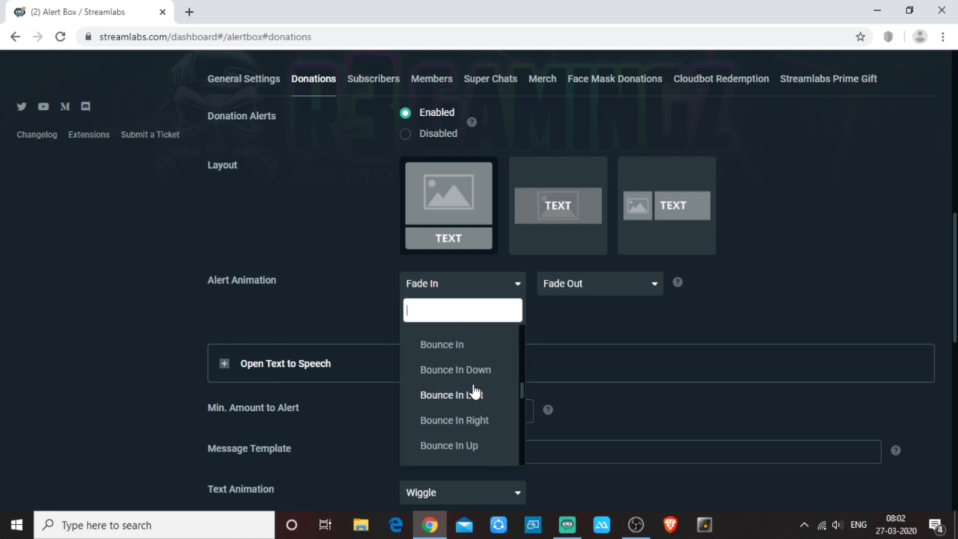
scroll(463, 406, down, 3)
scroll(462, 405, down, 5)
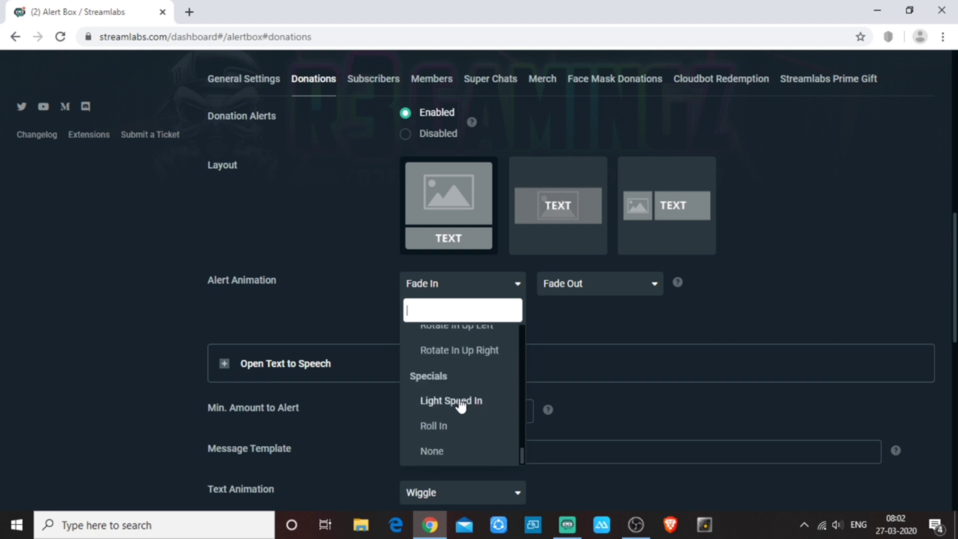
scroll(460, 405, up, 10)
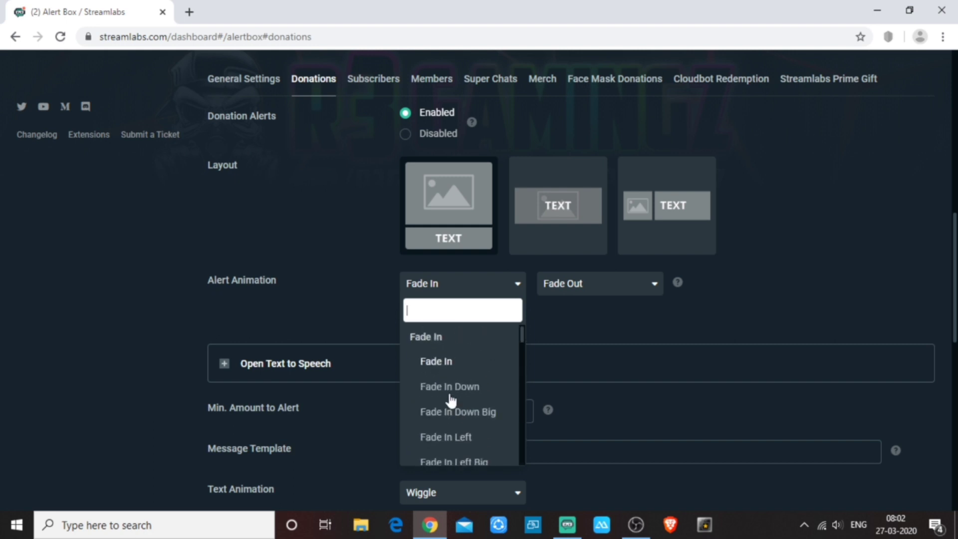
click(271, 320)
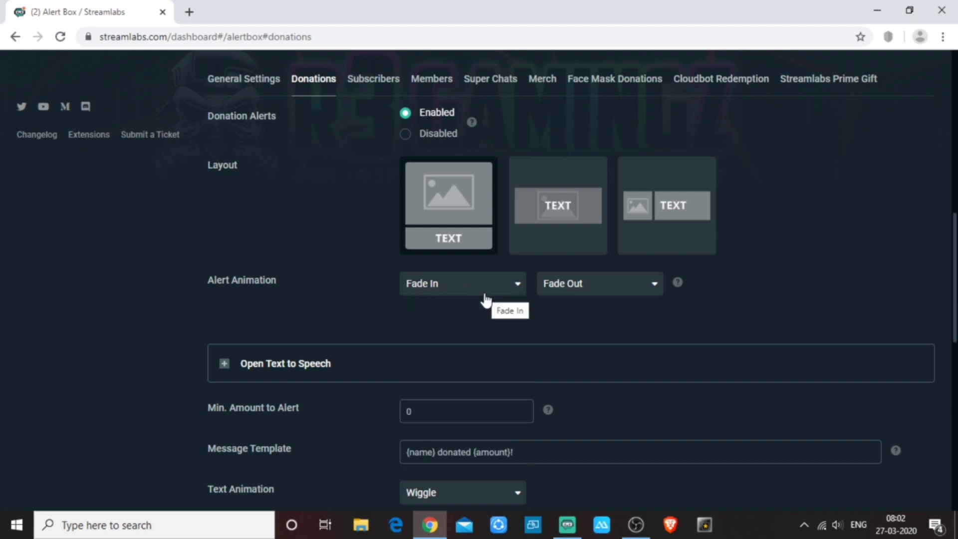
click(620, 294)
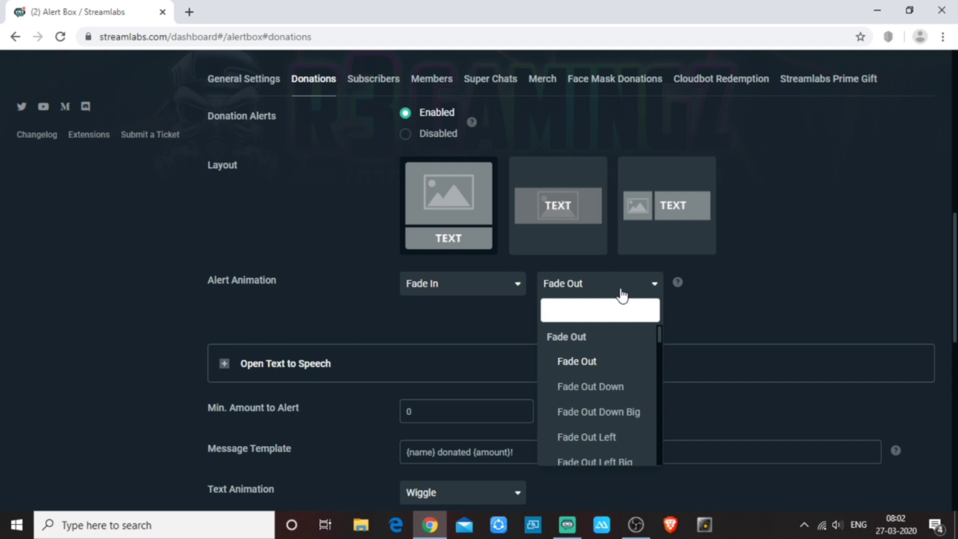
click(764, 295)
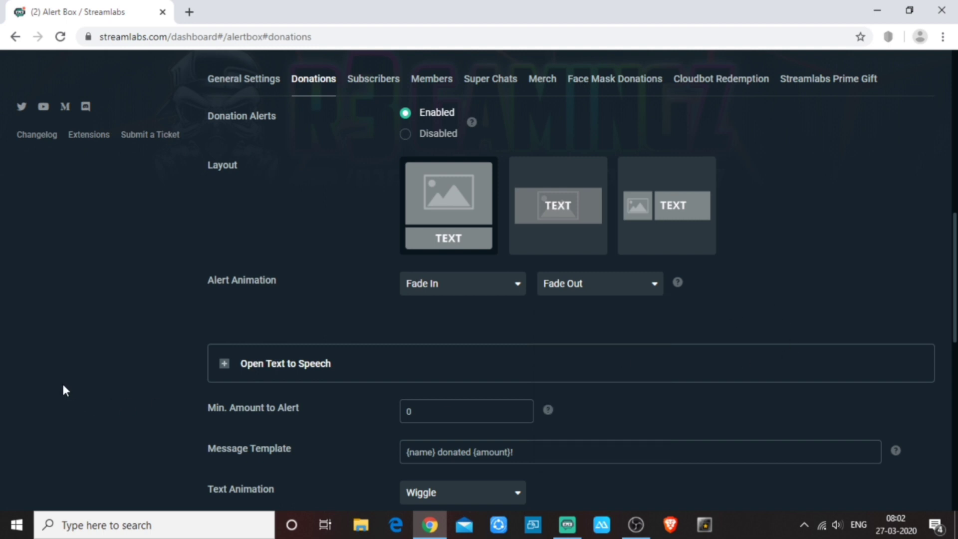
Expand the text-to-speech settings for donation alerts and examine the available voice languages
scroll(64, 386, down, 1)
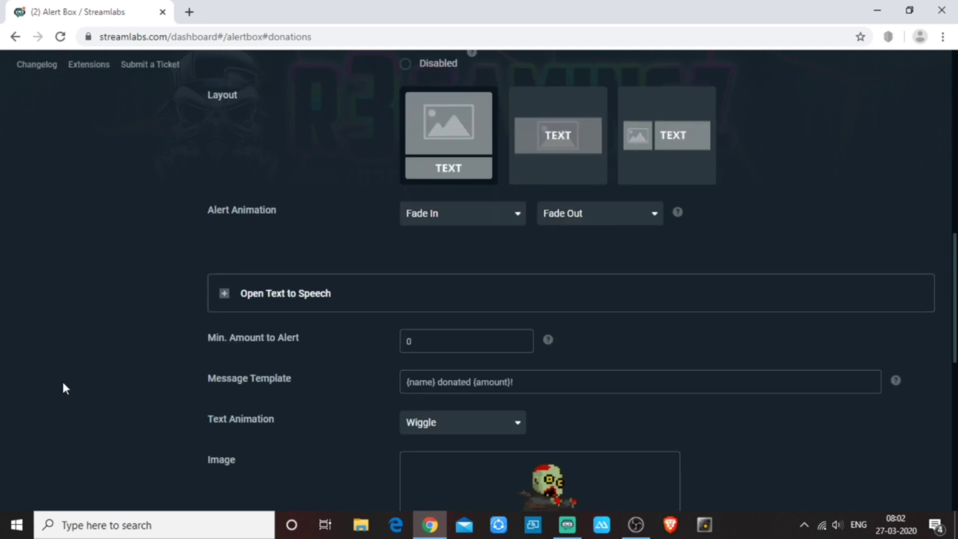
click(223, 294)
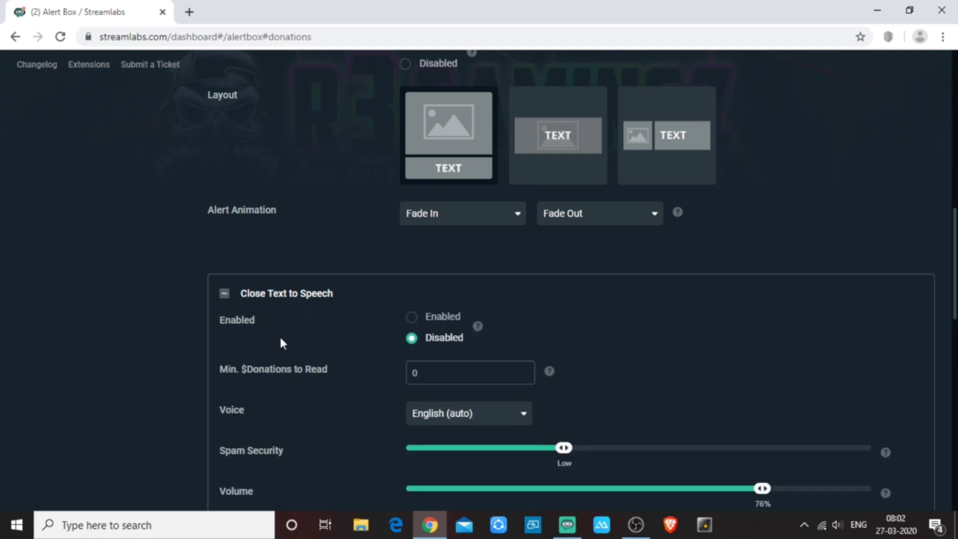
click(225, 294)
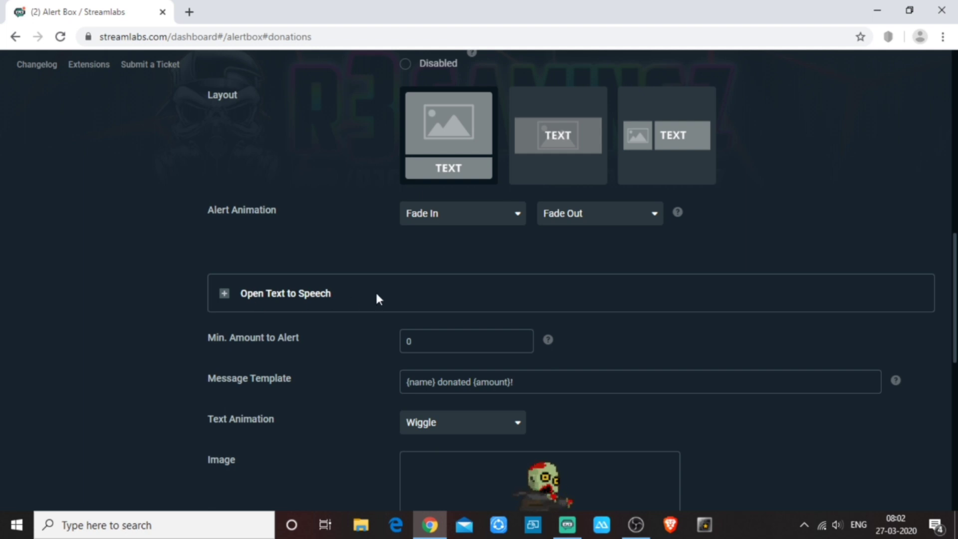
click(225, 292)
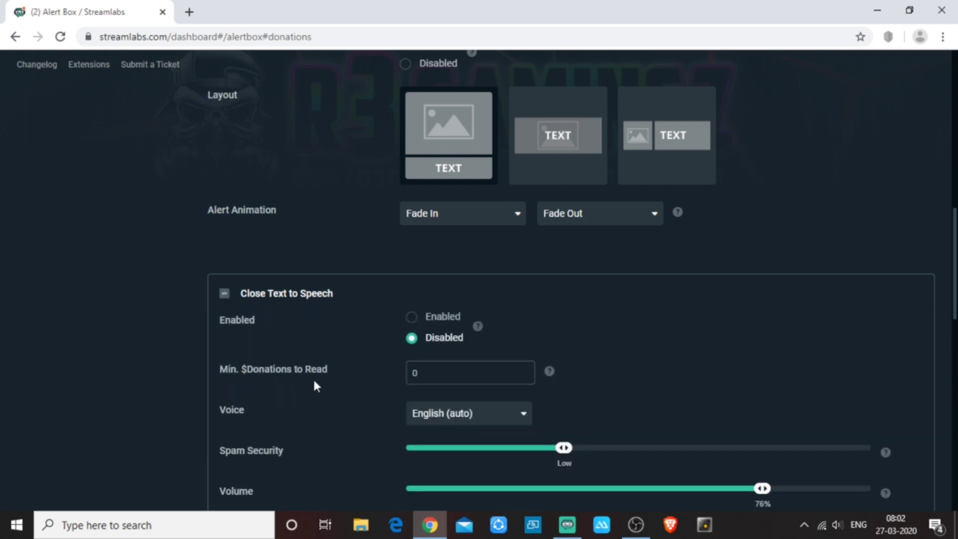
scroll(312, 385, down, 3)
double_click(431, 239)
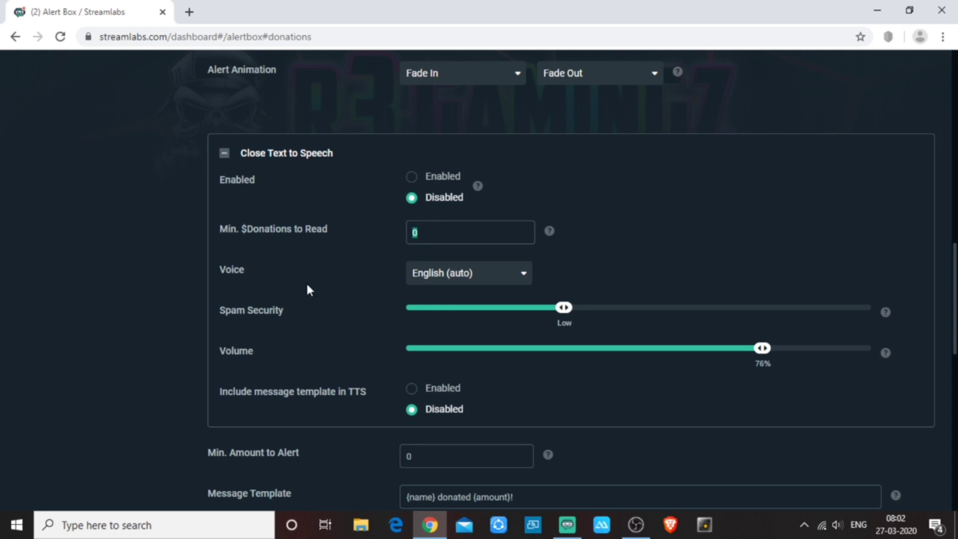
click(506, 282)
scroll(462, 377, down, 4)
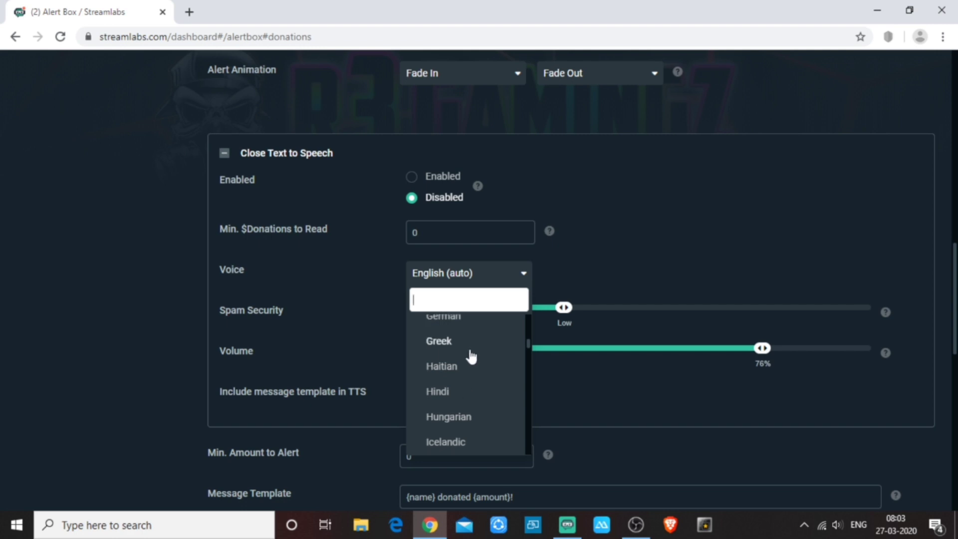
scroll(470, 355, down, 5)
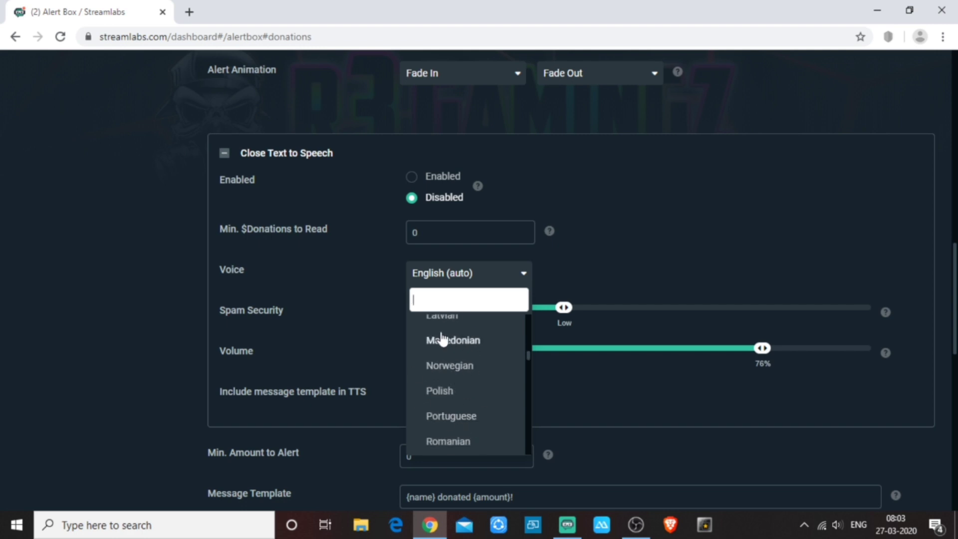
click(574, 260)
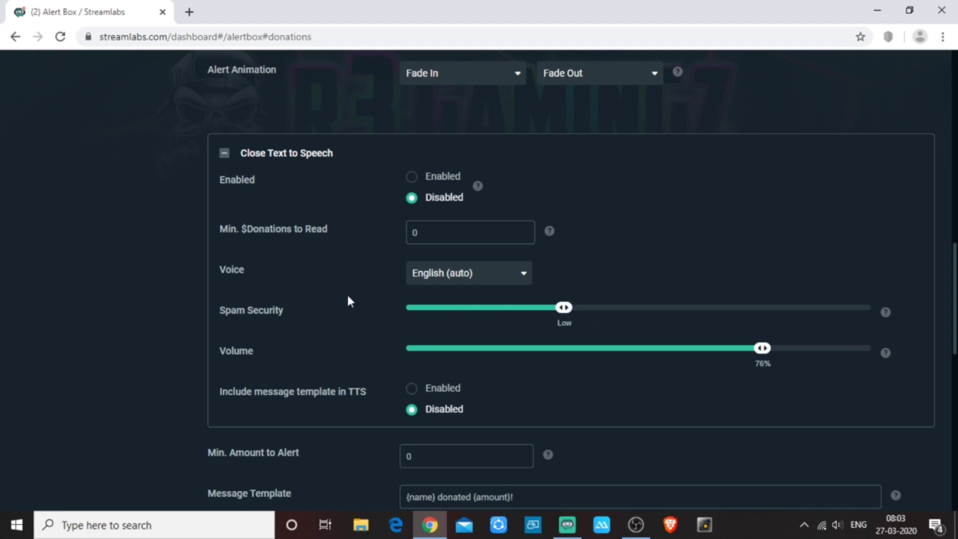
Try Medium spam security for text to speech and return it to Low
drag(216, 310, 301, 313)
click(317, 316)
drag(565, 309, 659, 310)
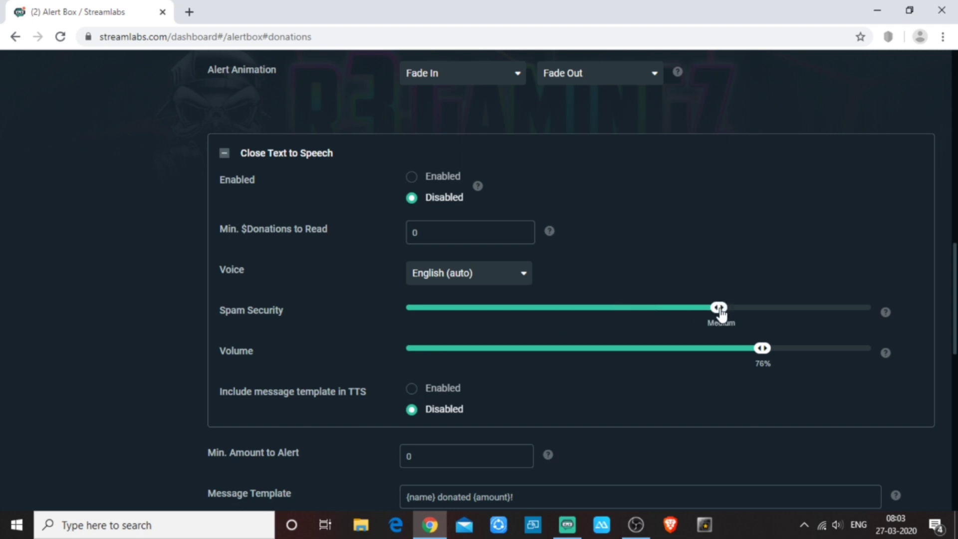
drag(731, 313, 630, 332)
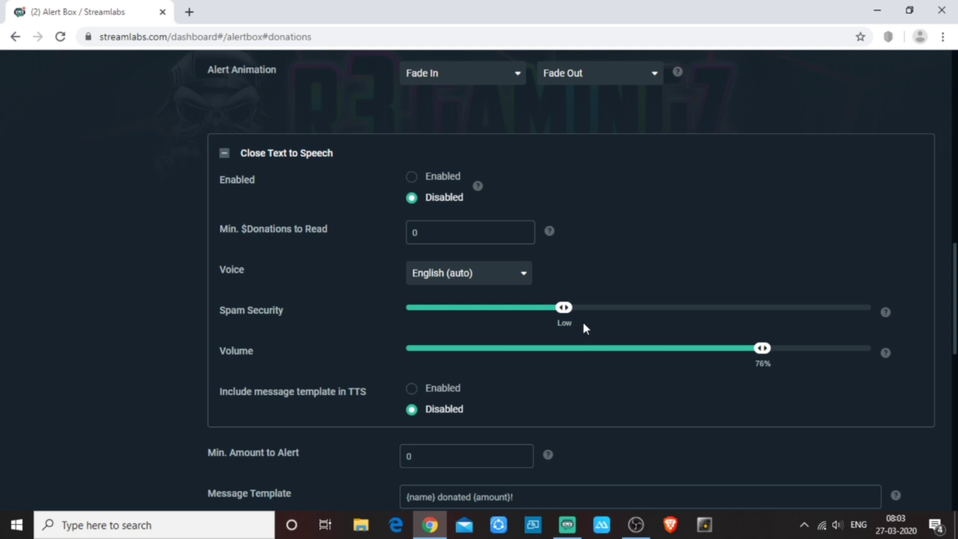
drag(569, 317, 635, 326)
Set the text-to-speech volume to 78% and collapse the text-to-speech settings
drag(756, 357, 738, 372)
drag(808, 379, 770, 377)
scroll(115, 338, down, 2)
scroll(120, 336, up, 3)
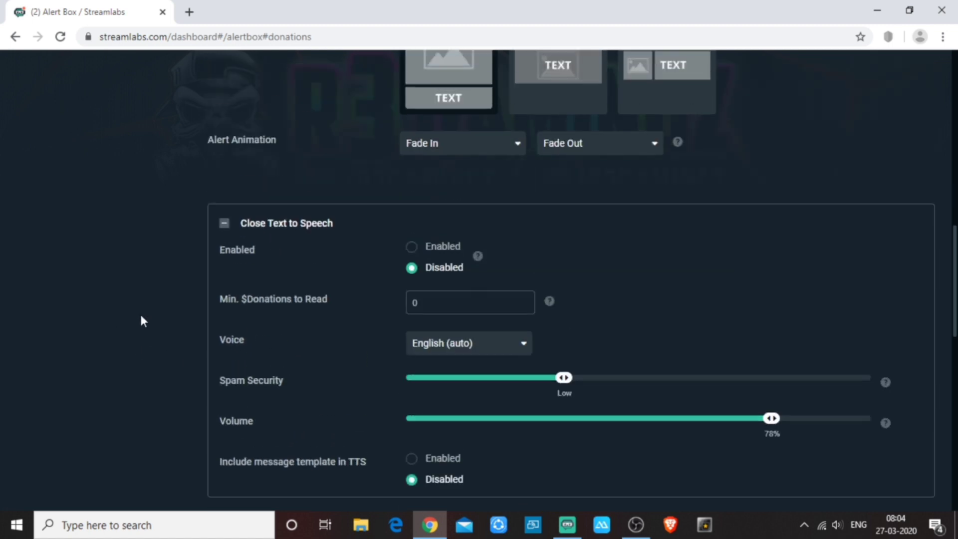
click(222, 225)
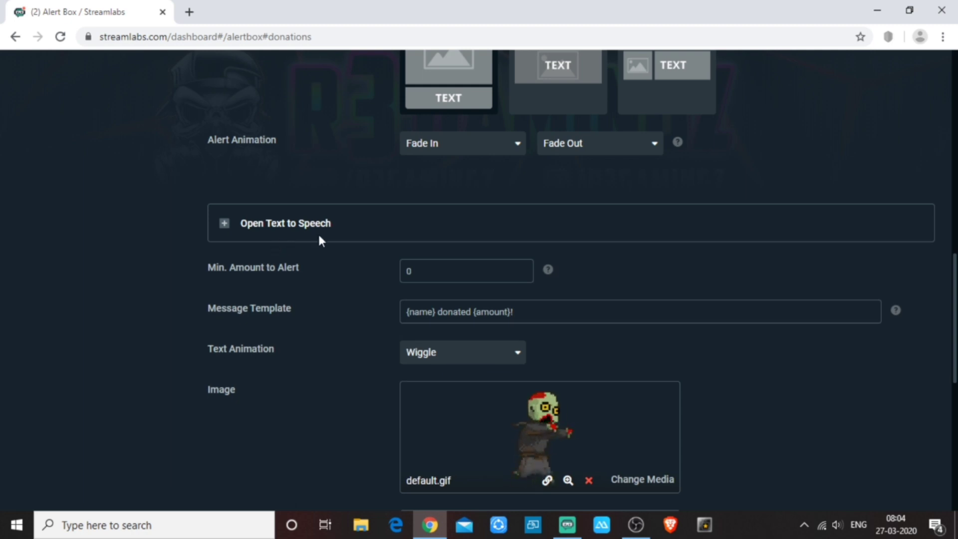
Set the minimum donation amount that triggers an alert to 5
scroll(81, 226, up, 4)
scroll(85, 224, down, 7)
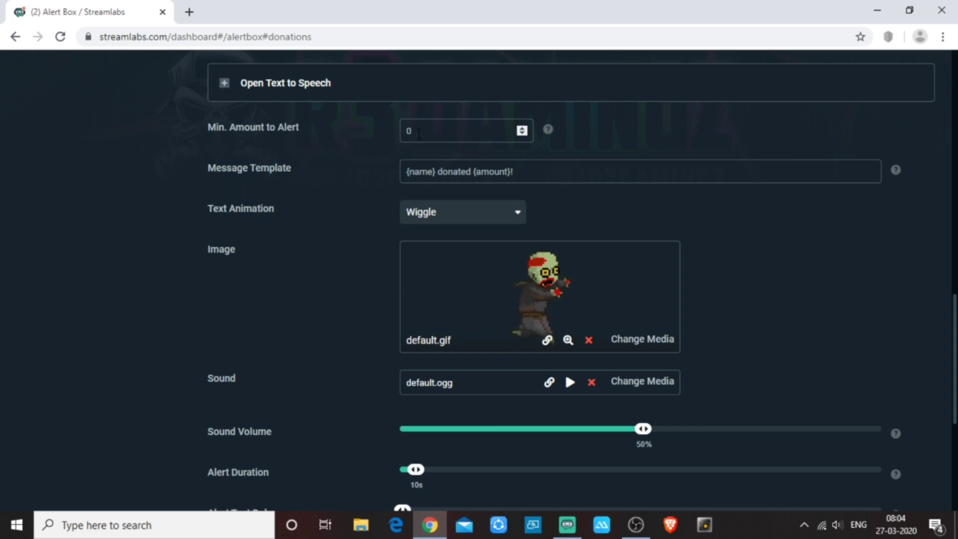
click(395, 130)
double_click(396, 130)
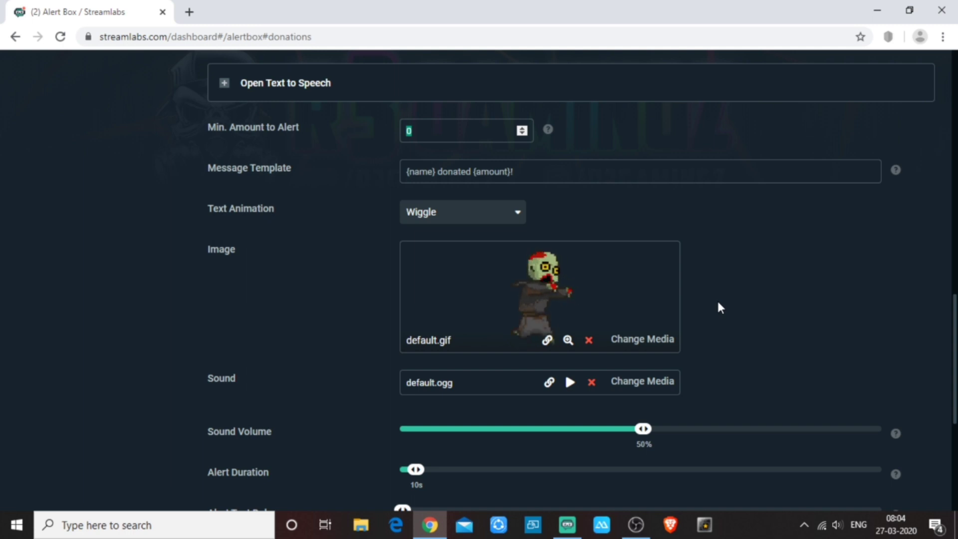
text(55)
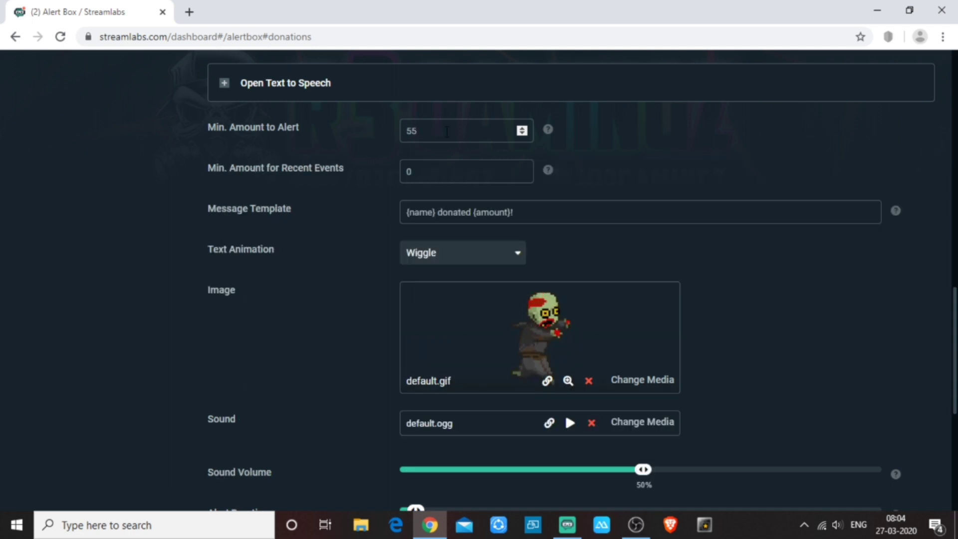
key(BackSpace)
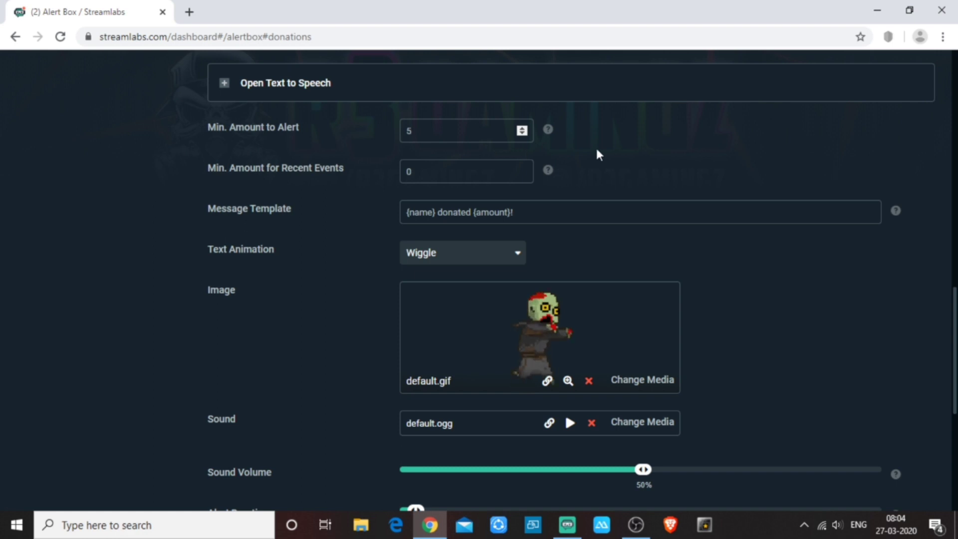
drag(411, 131, 400, 131)
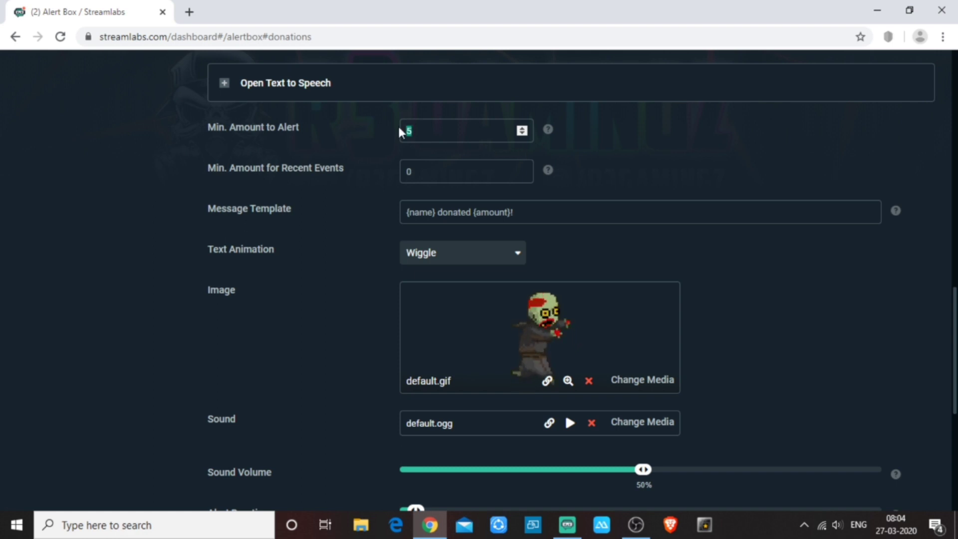
click(645, 155)
Set the minimum donation amount for recent events to 5
drag(418, 172, 359, 178)
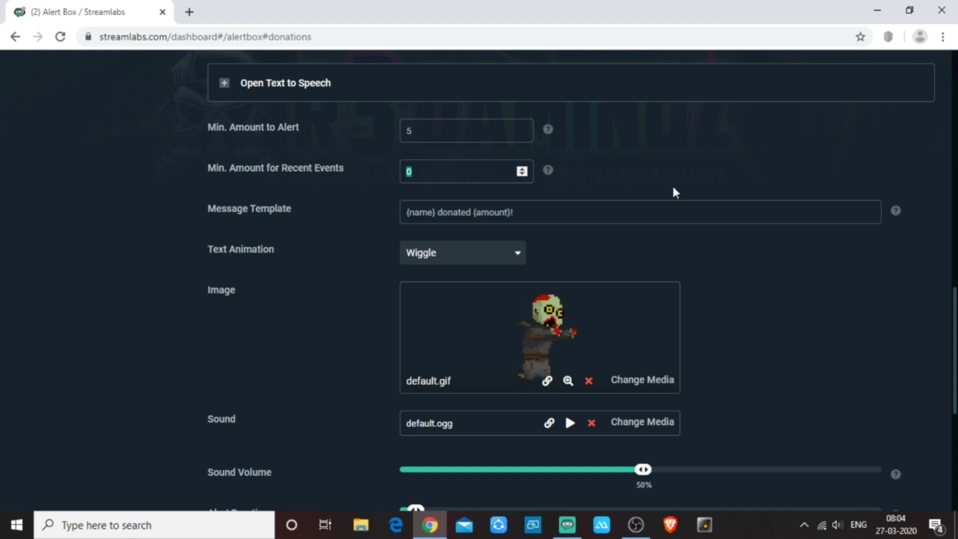
text(5)
click(610, 157)
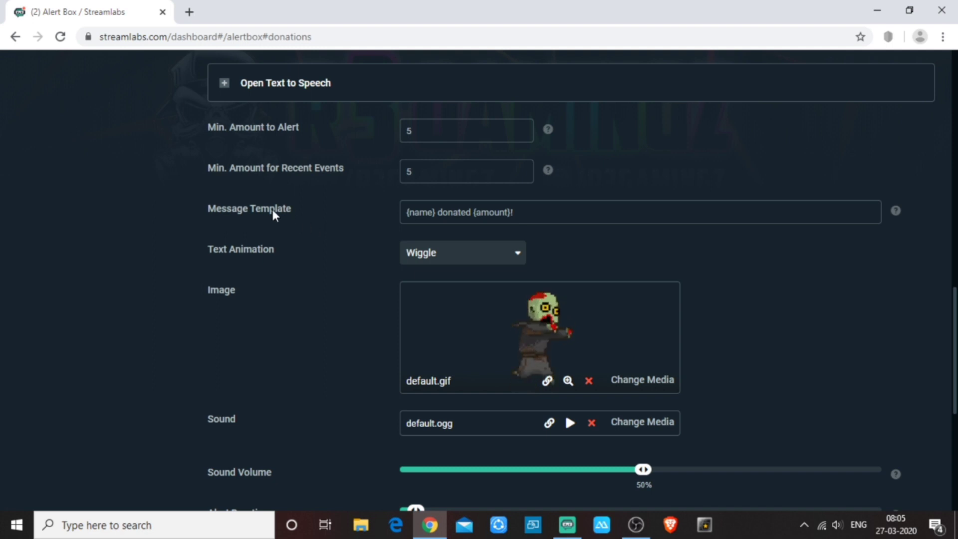
Examine the name and amount placeholders in the donation message template
drag(204, 214, 307, 216)
click(299, 217)
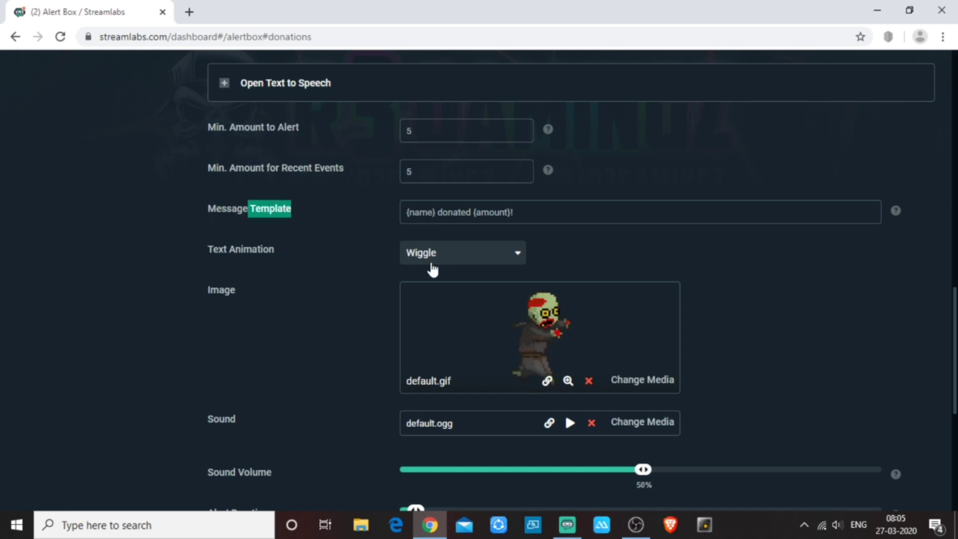
click(378, 232)
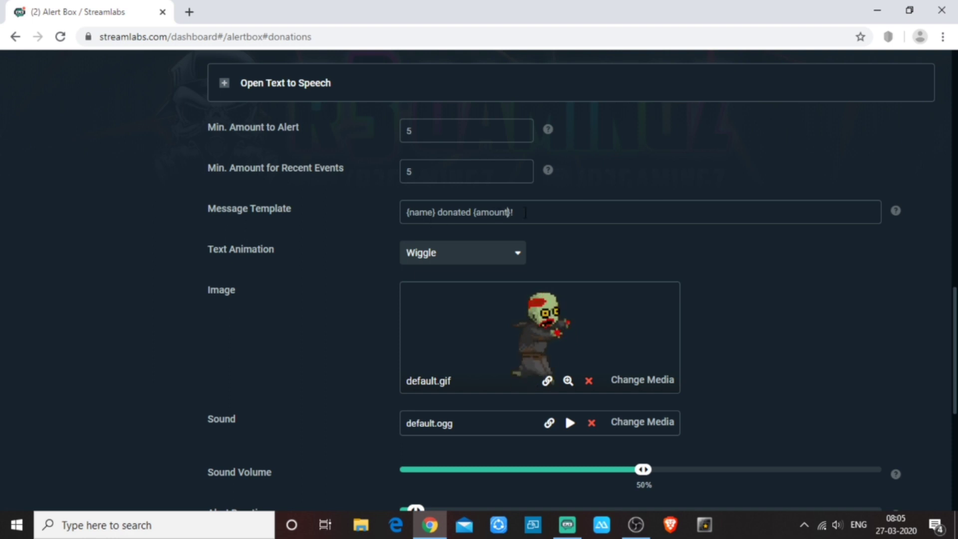
click(525, 212)
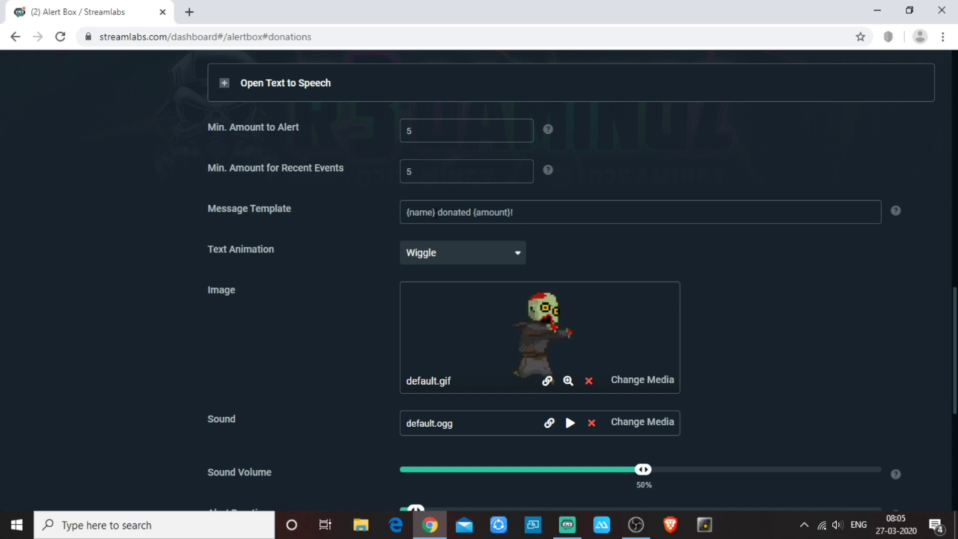
drag(437, 212, 406, 213)
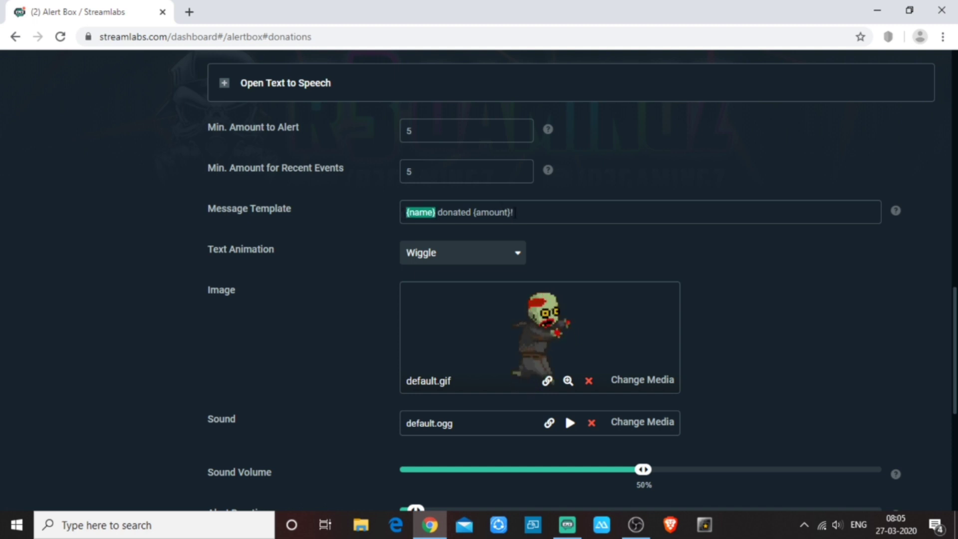
drag(514, 213, 472, 213)
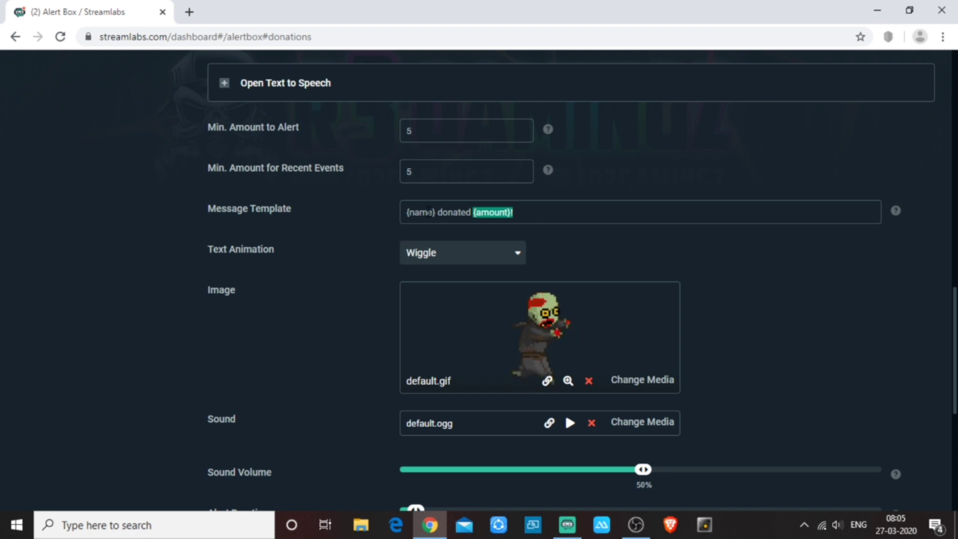
click(488, 212)
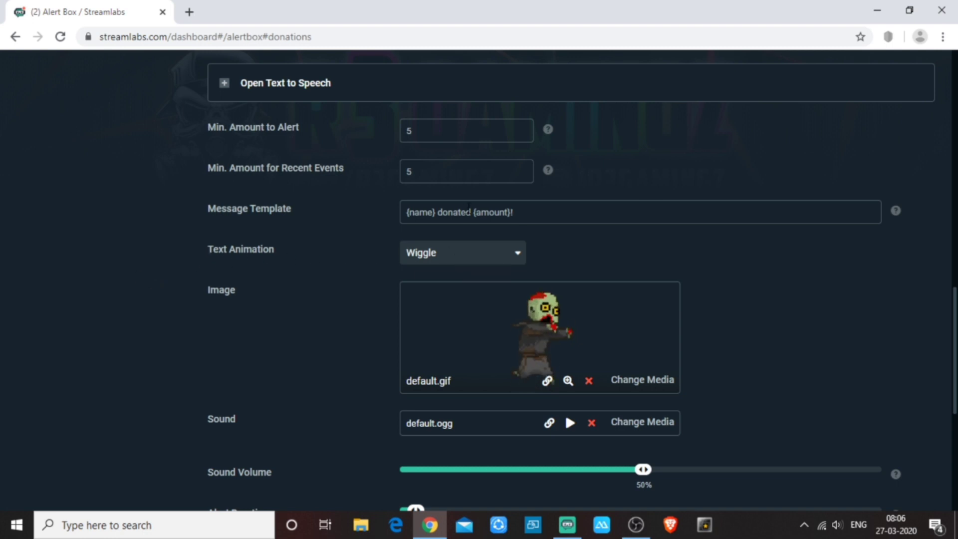
Preview the Tada and Bounce text animations for donation alerts, and select Tada
click(490, 257)
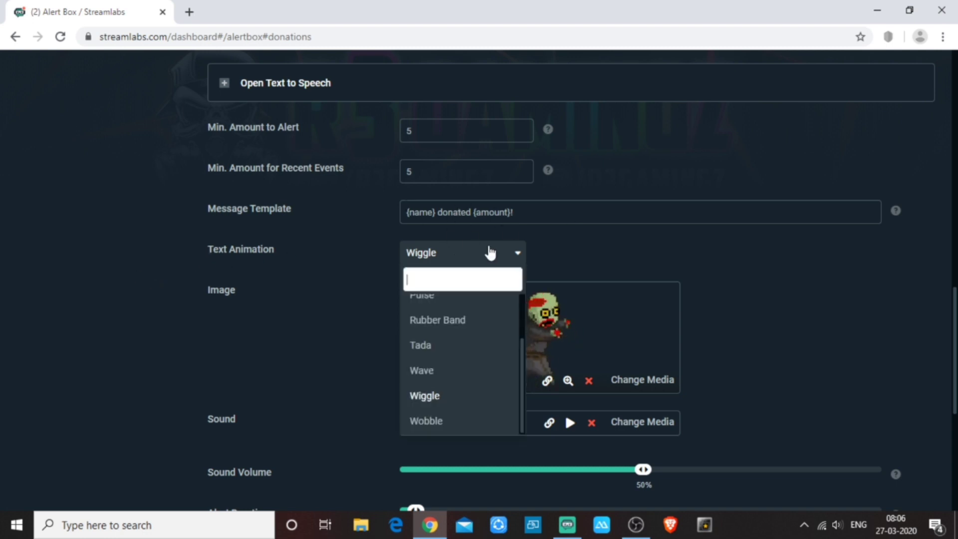
click(439, 349)
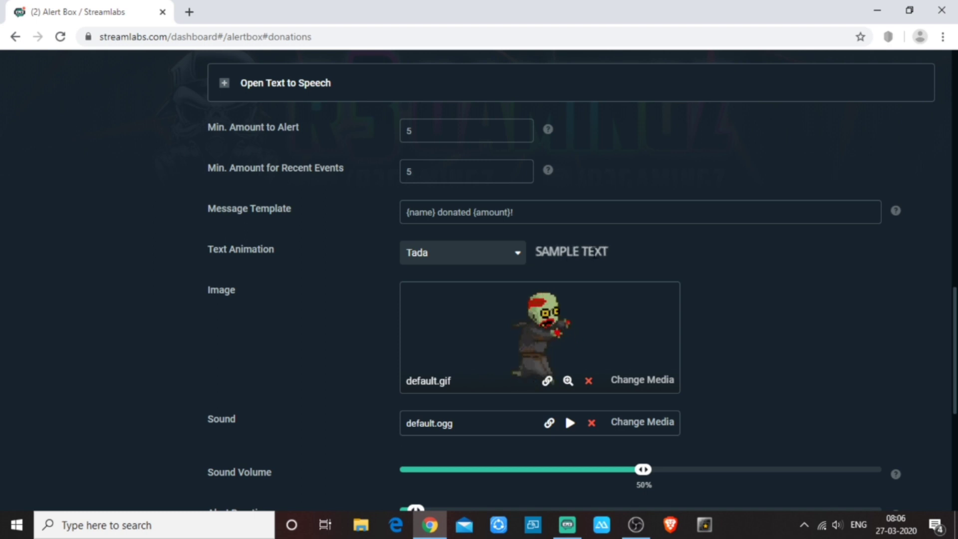
click(519, 257)
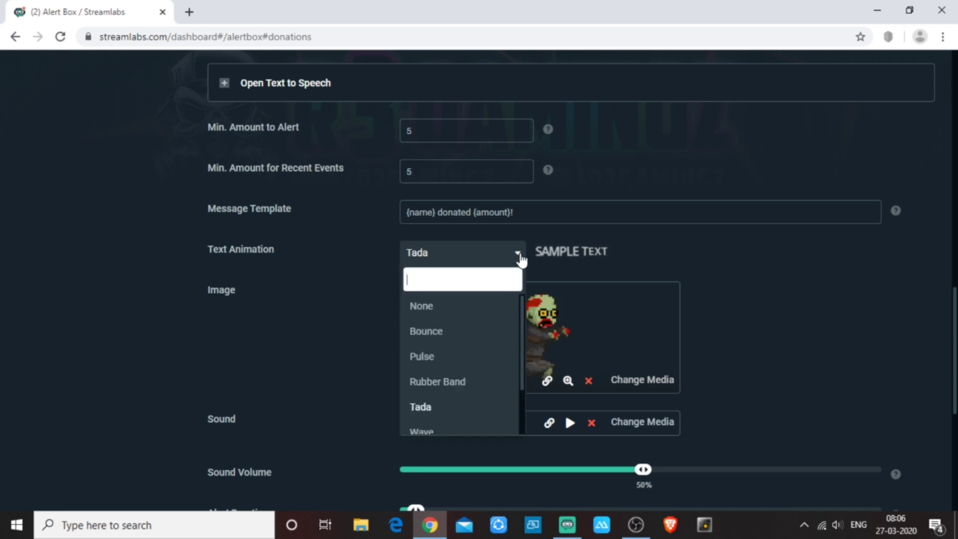
click(425, 329)
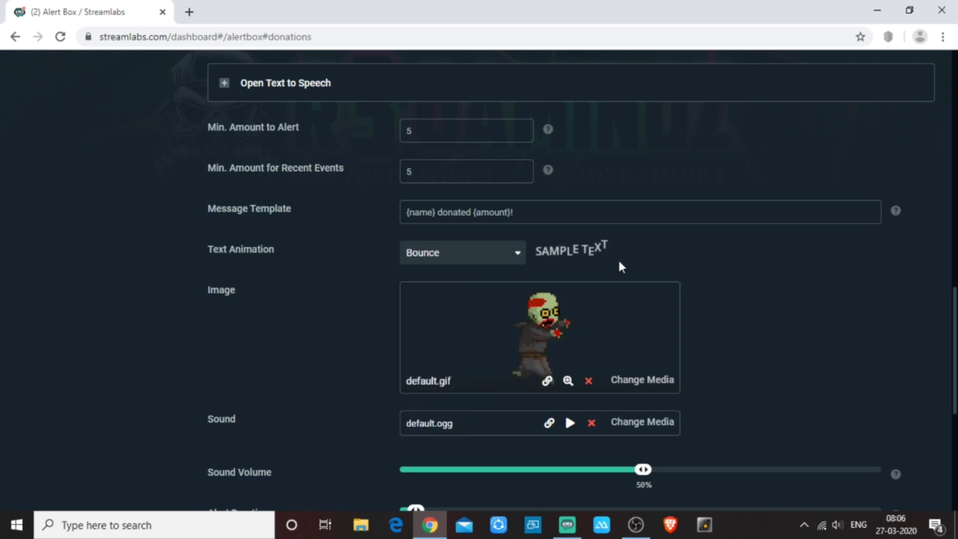
click(514, 257)
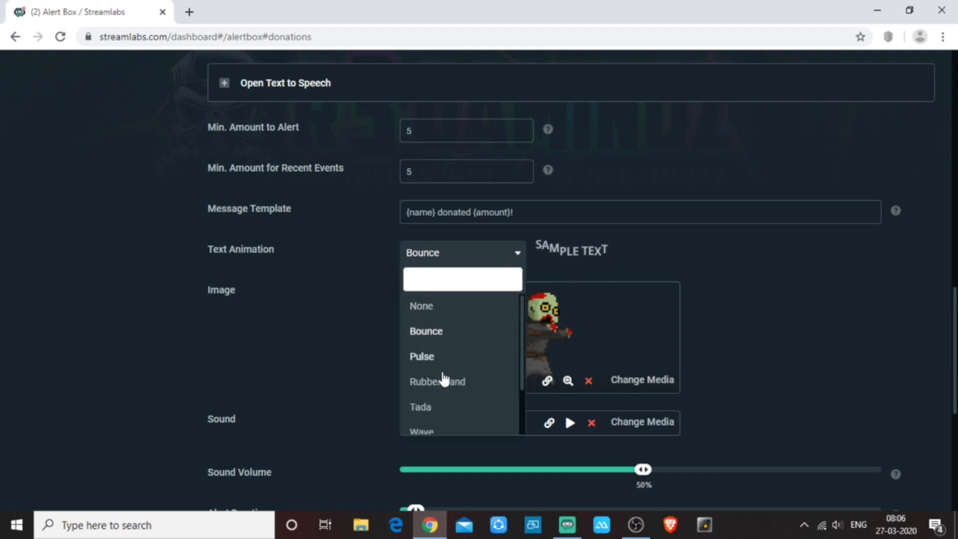
click(430, 409)
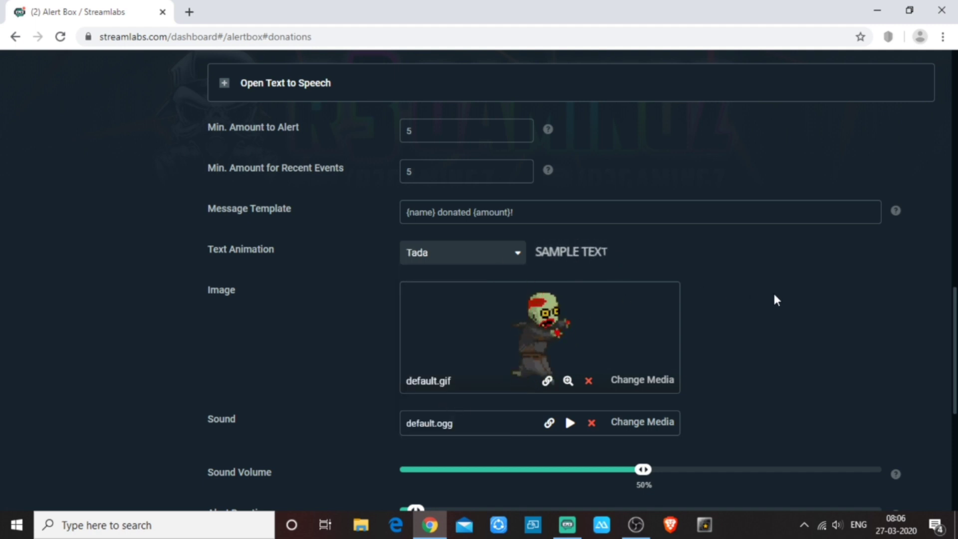
Open the media gallery for the donation alert image and show the stock images
scroll(246, 319, down, 1)
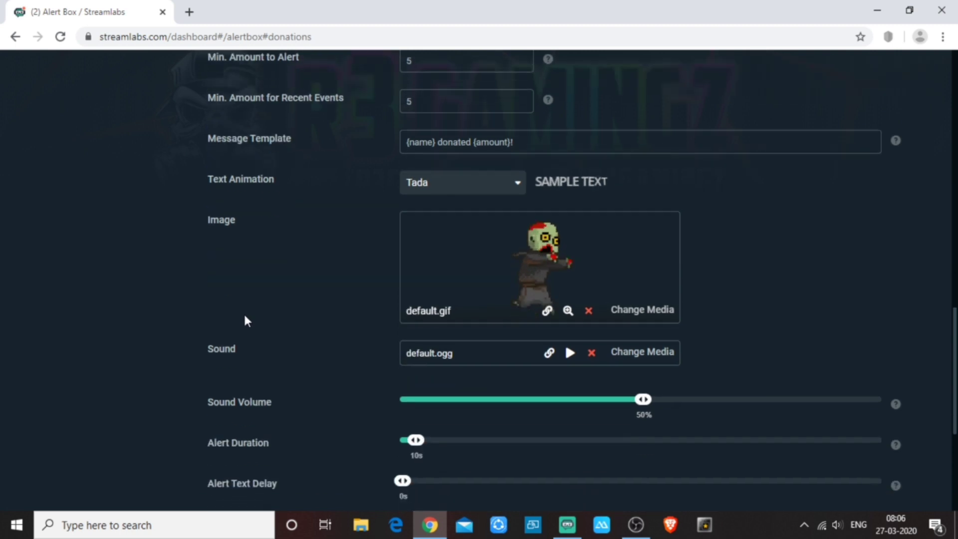
drag(278, 239, 230, 224)
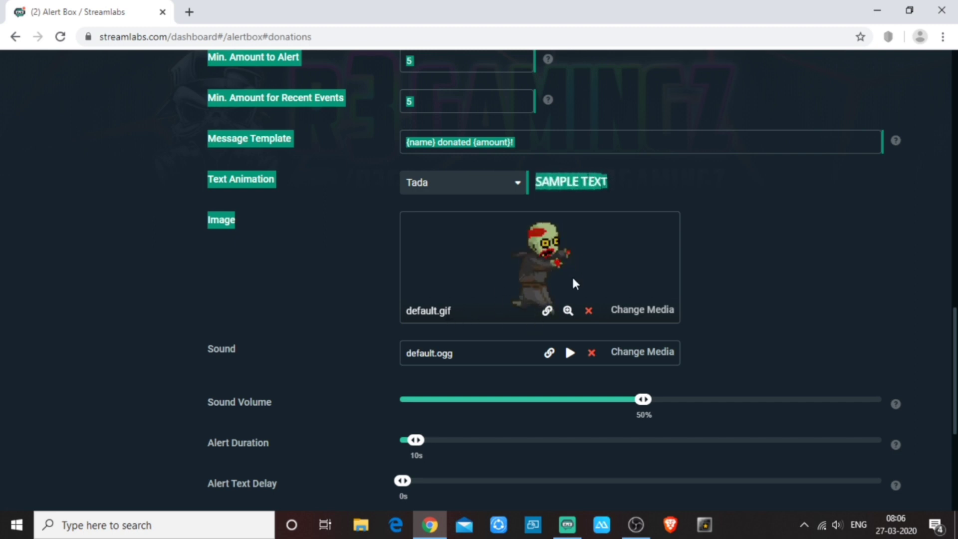
click(632, 314)
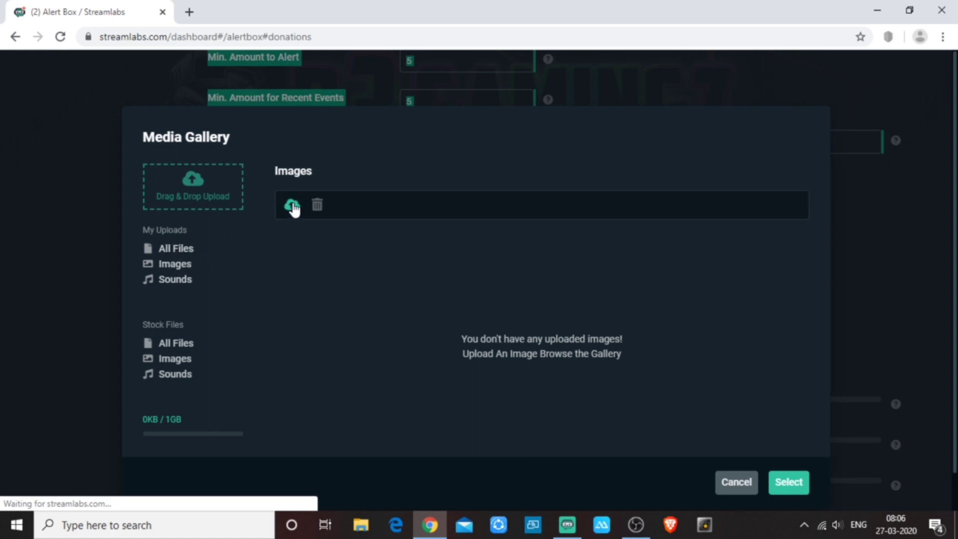
scroll(197, 314, down, 1)
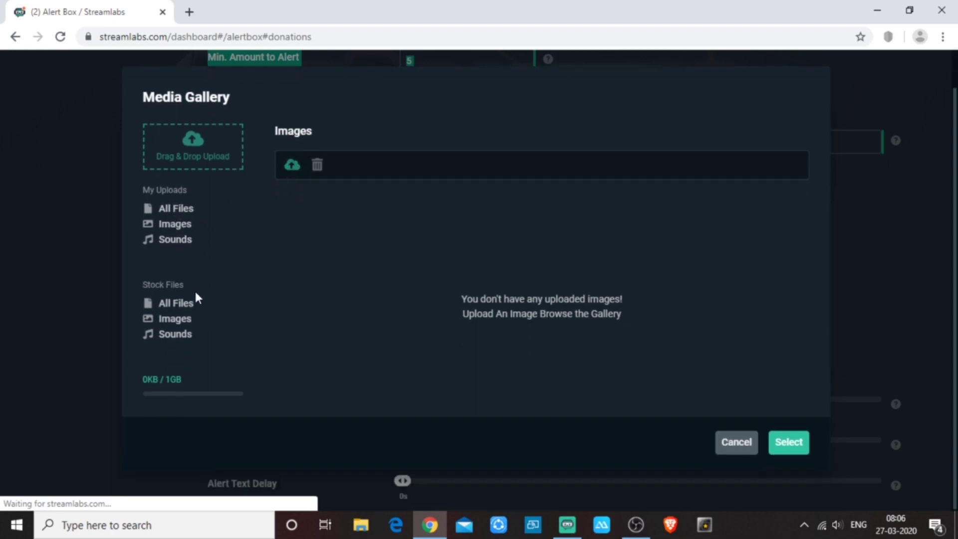
click(176, 320)
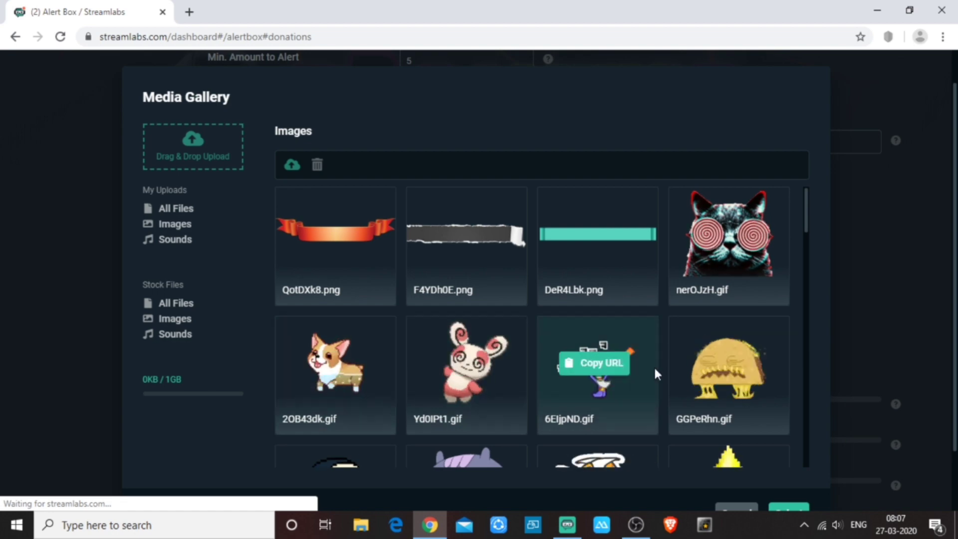
Browse the stock images for an alert graphic and copy the URL of DAFaUJS.gif
scroll(652, 367, down, 3)
scroll(689, 364, down, 2)
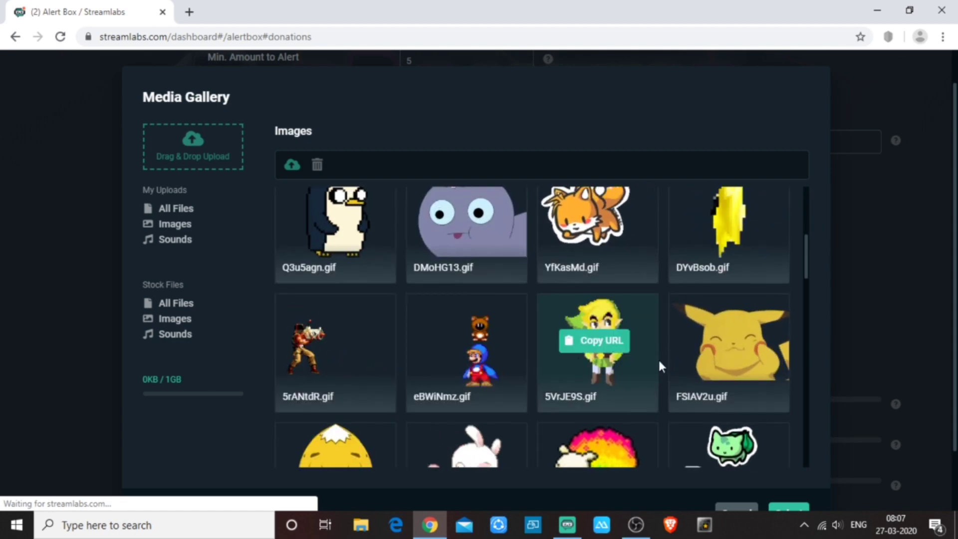
scroll(658, 358, down, 3)
scroll(646, 361, down, 3)
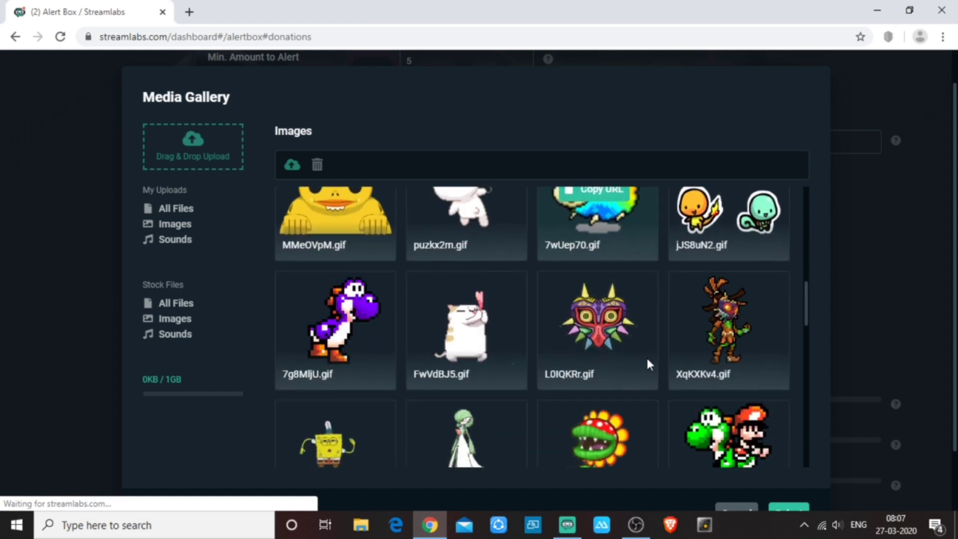
scroll(617, 362, down, 5)
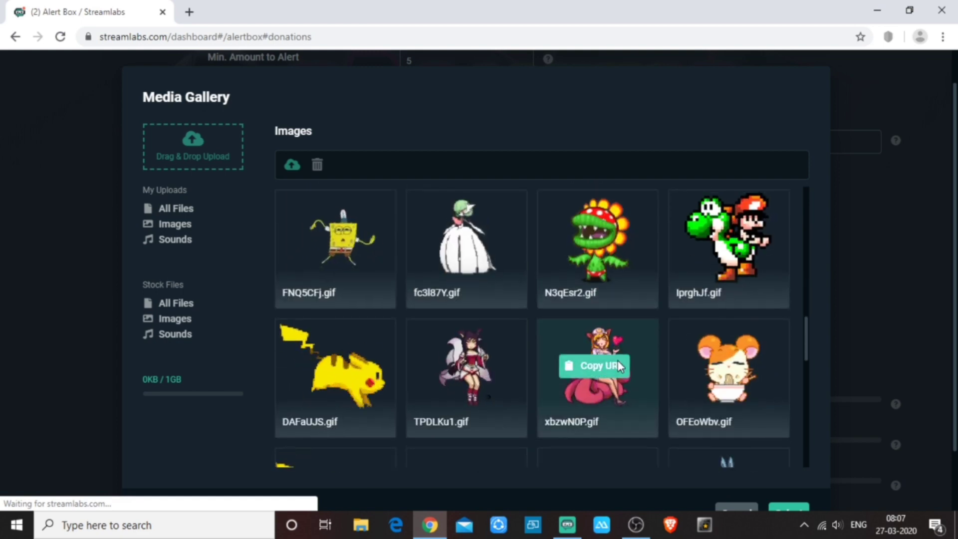
scroll(617, 362, down, 3)
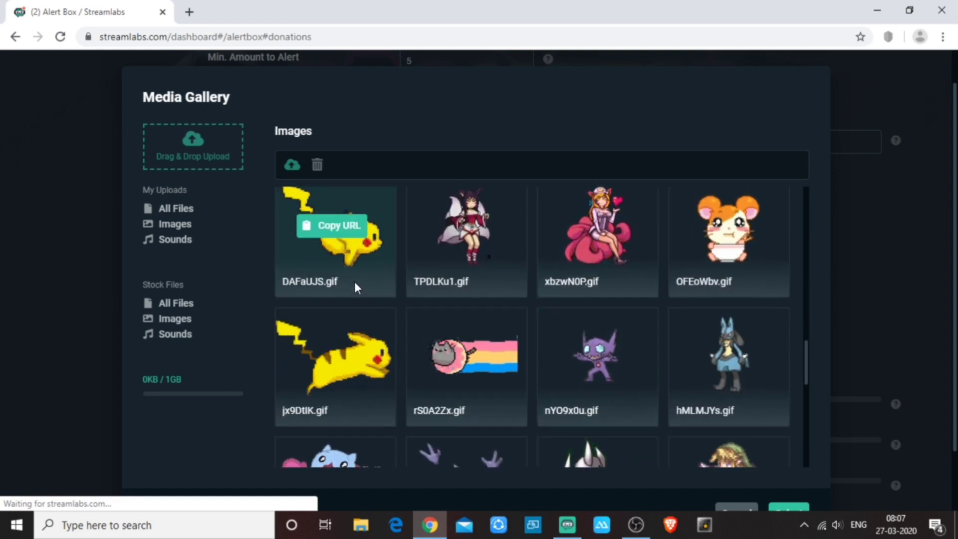
scroll(355, 285, up, 2)
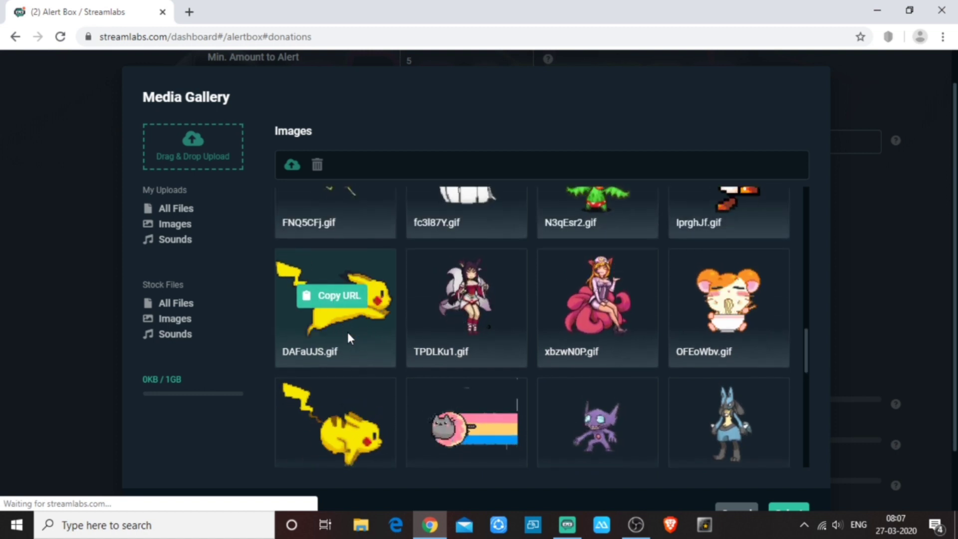
click(338, 298)
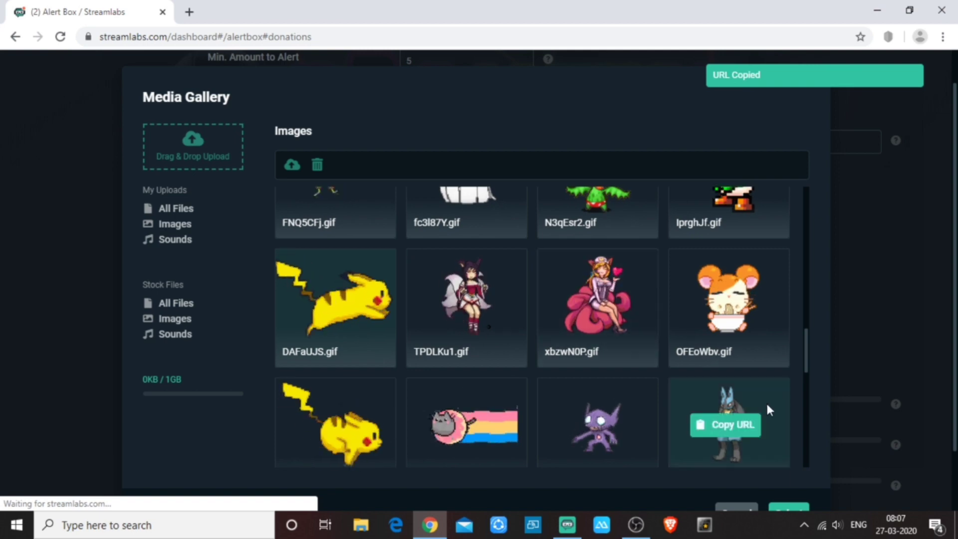
Set the stock image DAFaUJS.gif, the running yellow Pikachu, as the donation alert image
scroll(767, 401, down, 3)
scroll(804, 378, up, 15)
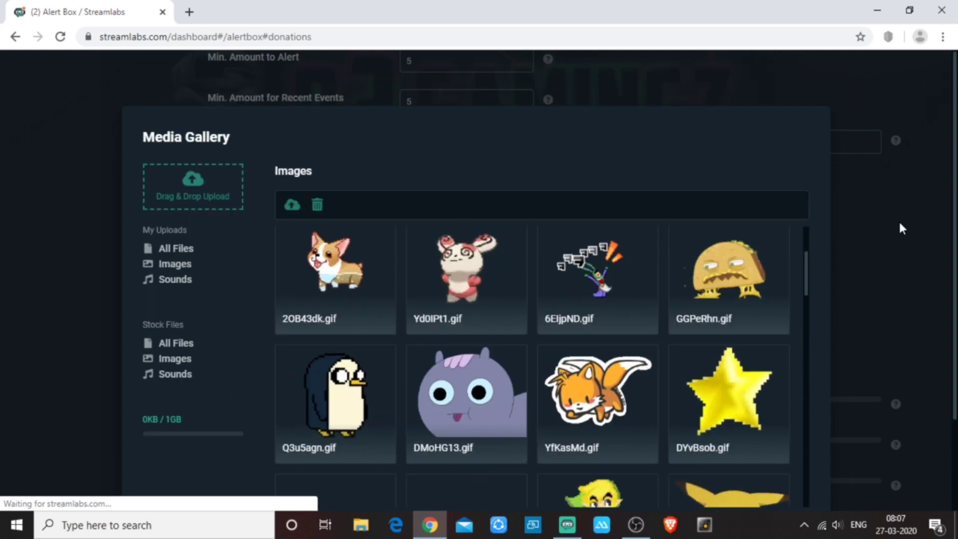
scroll(898, 222, down, 3)
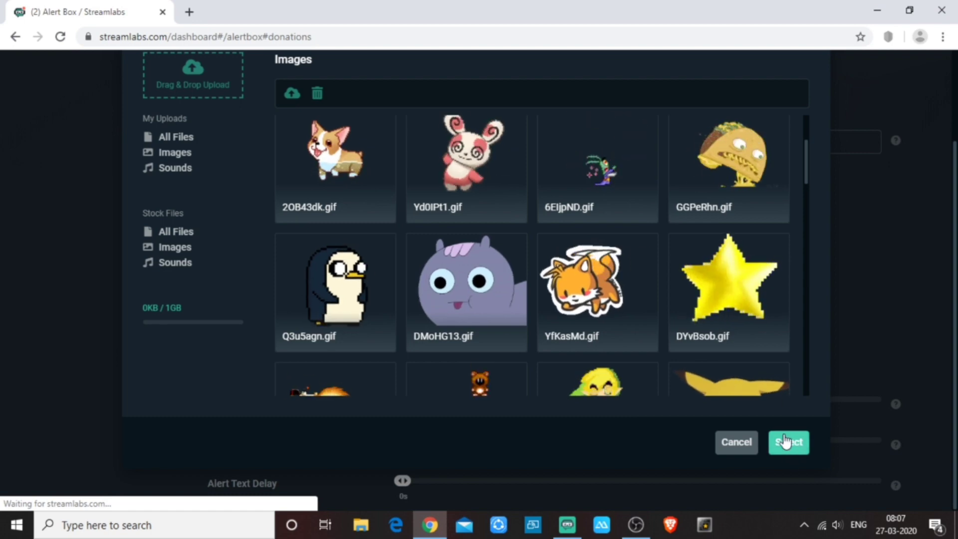
scroll(329, 269, down, 6)
scroll(358, 290, down, 7)
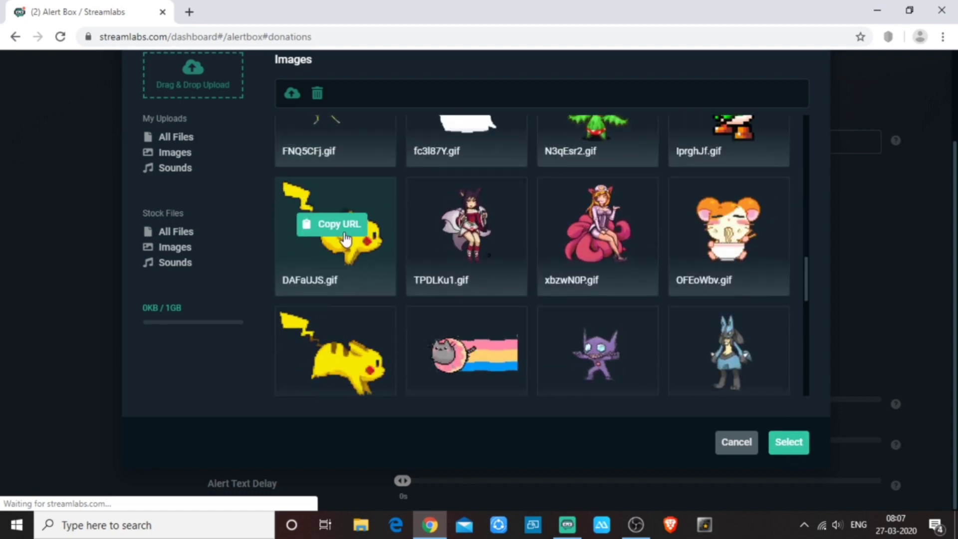
click(343, 225)
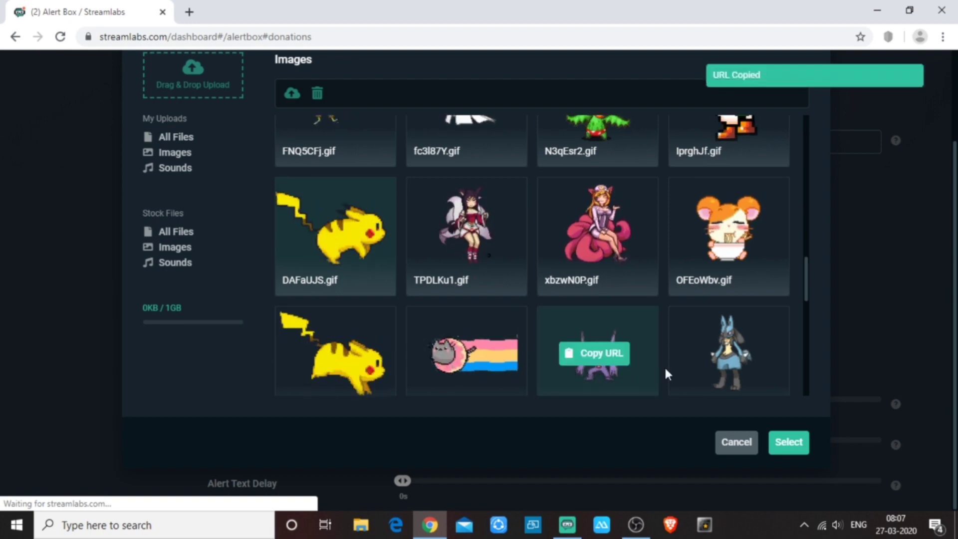
click(789, 442)
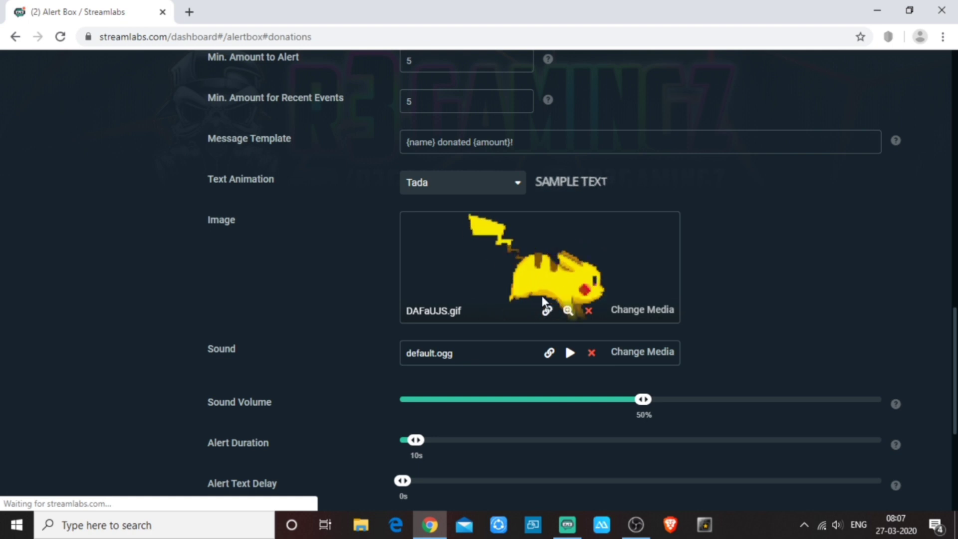
Replace the donation alert sound with the stock sound Magic Coins from the media gallery
scroll(488, 318, down, 1)
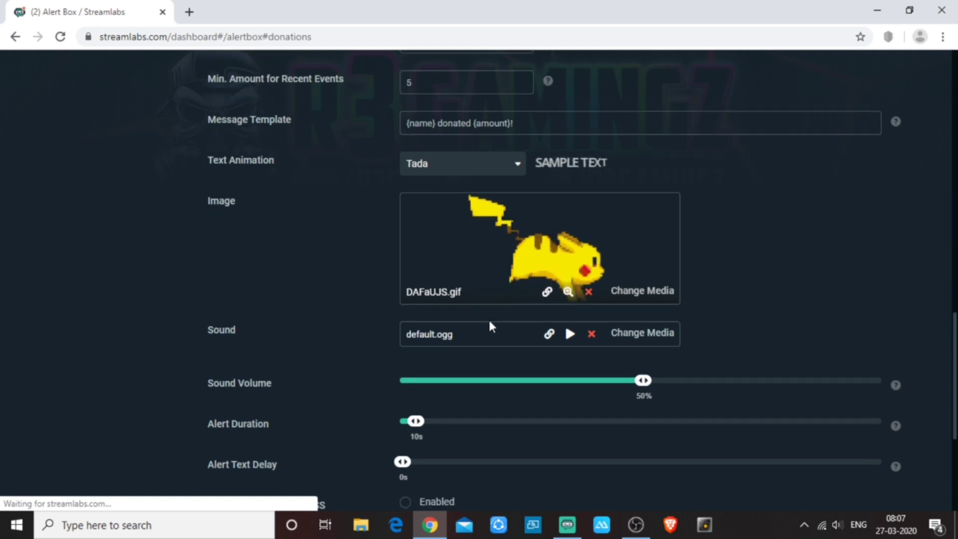
drag(208, 285, 243, 285)
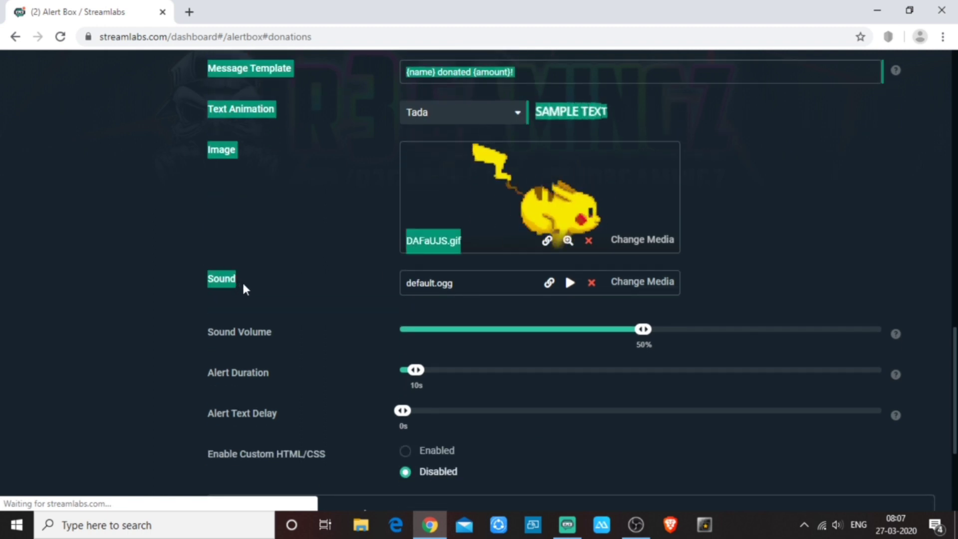
click(244, 285)
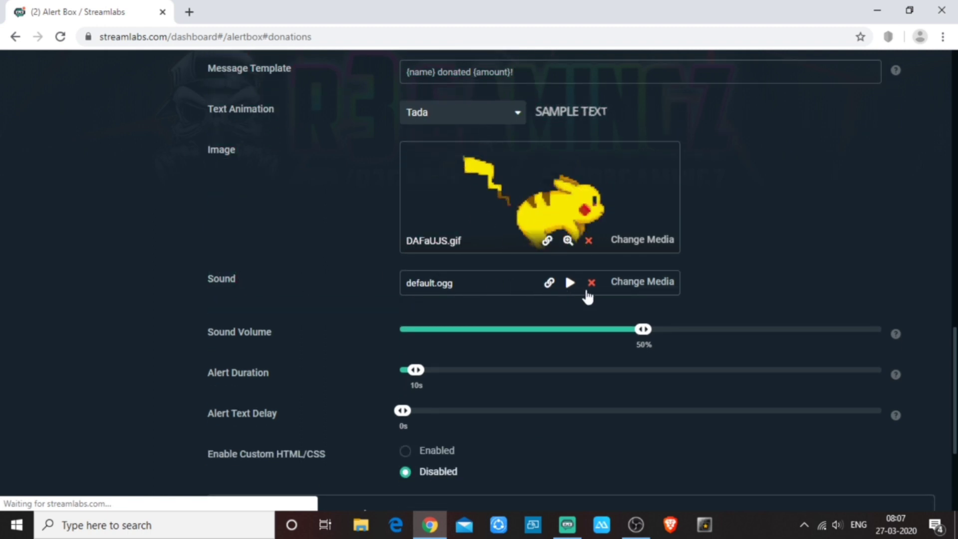
click(639, 286)
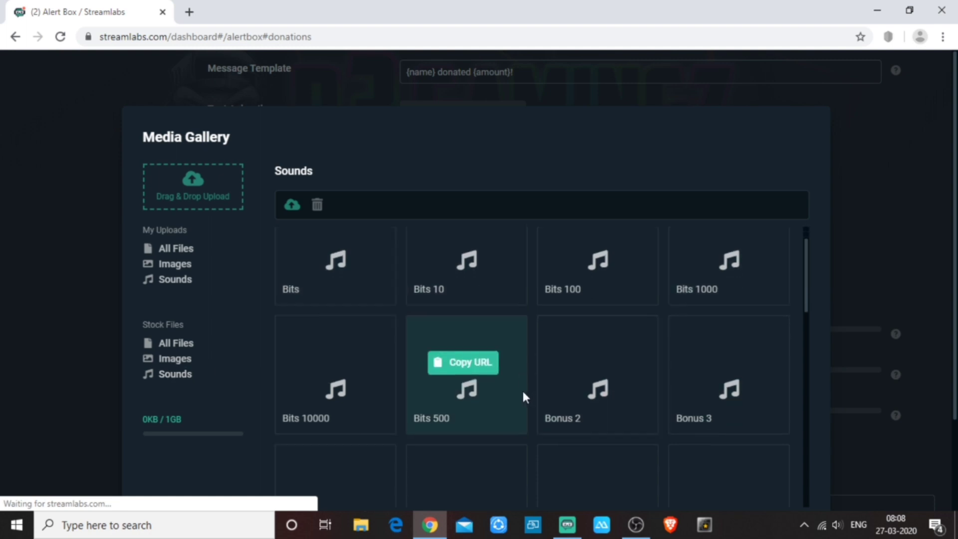
scroll(514, 380, down, 3)
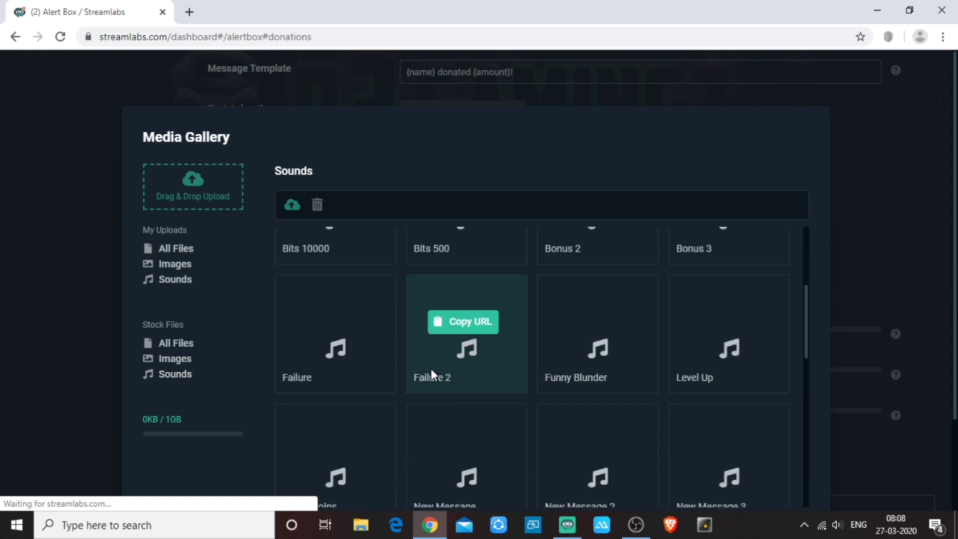
scroll(427, 362, down, 3)
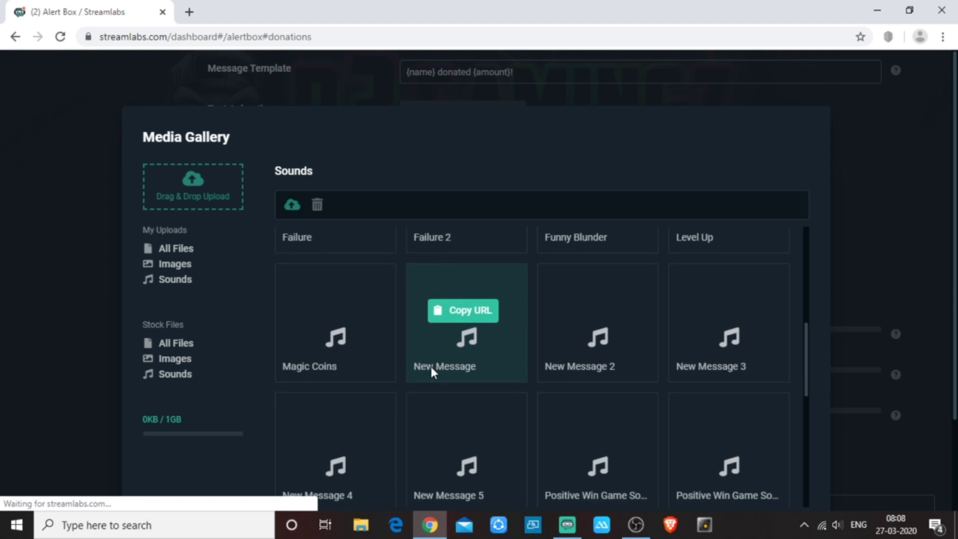
mouse_move(334, 313)
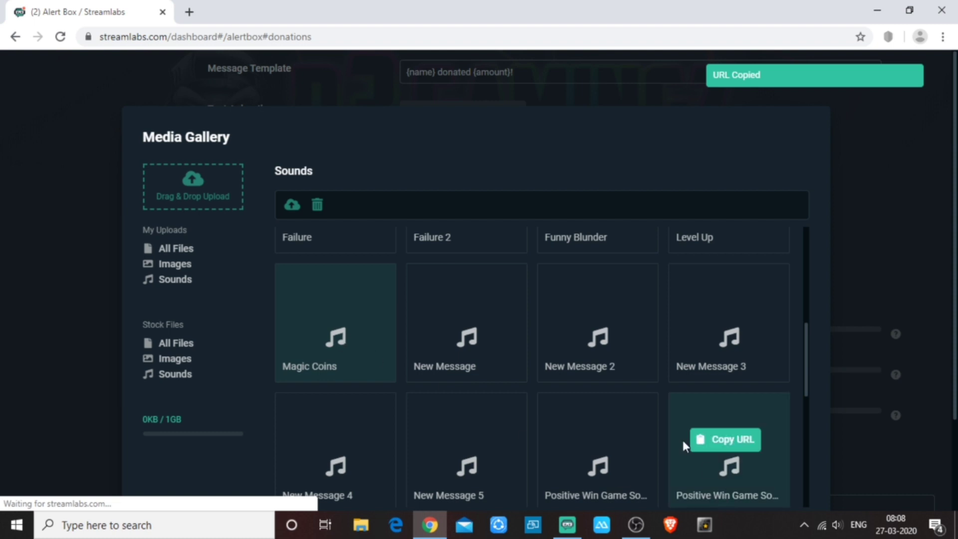
scroll(821, 315, down, 3)
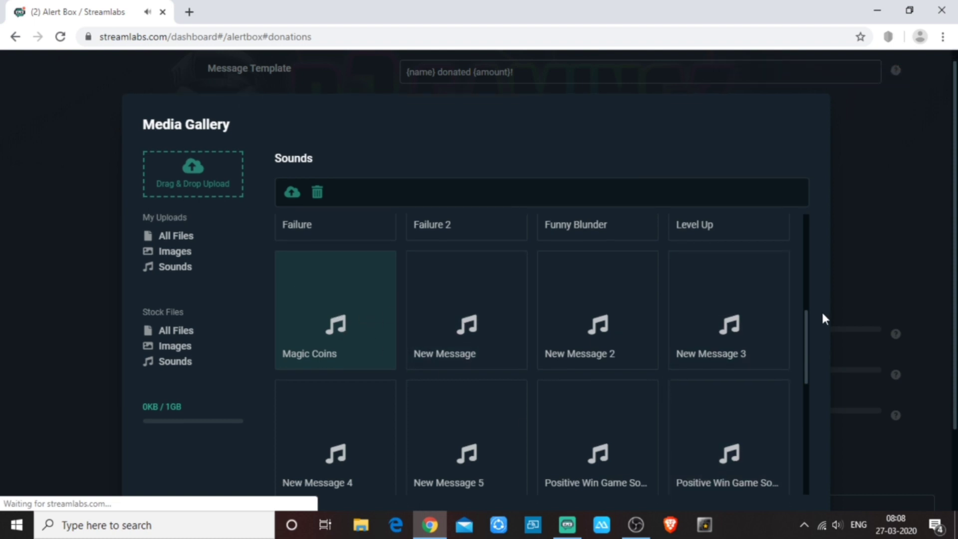
click(791, 445)
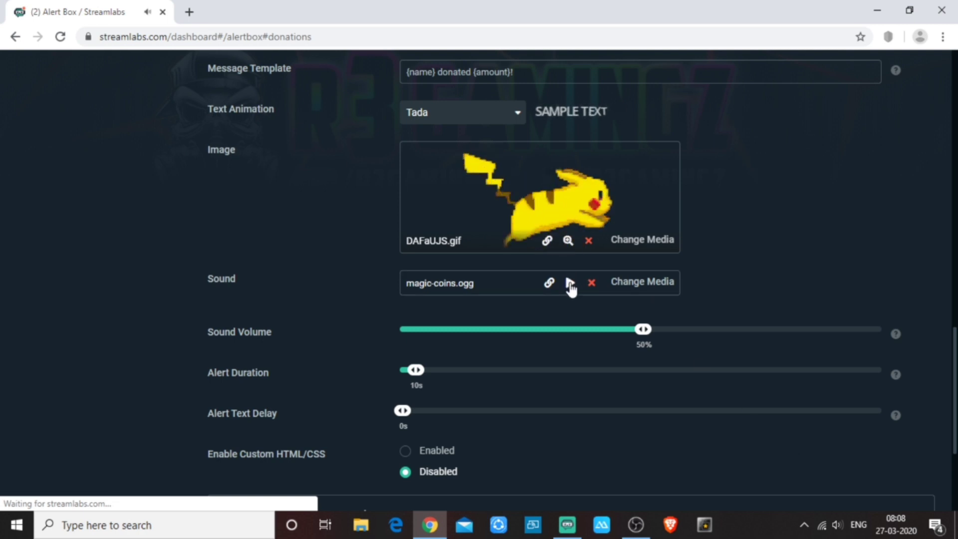
Raise the system speaker volume to 52 and play the donation alert sound magic-coins.ogg
click(837, 526)
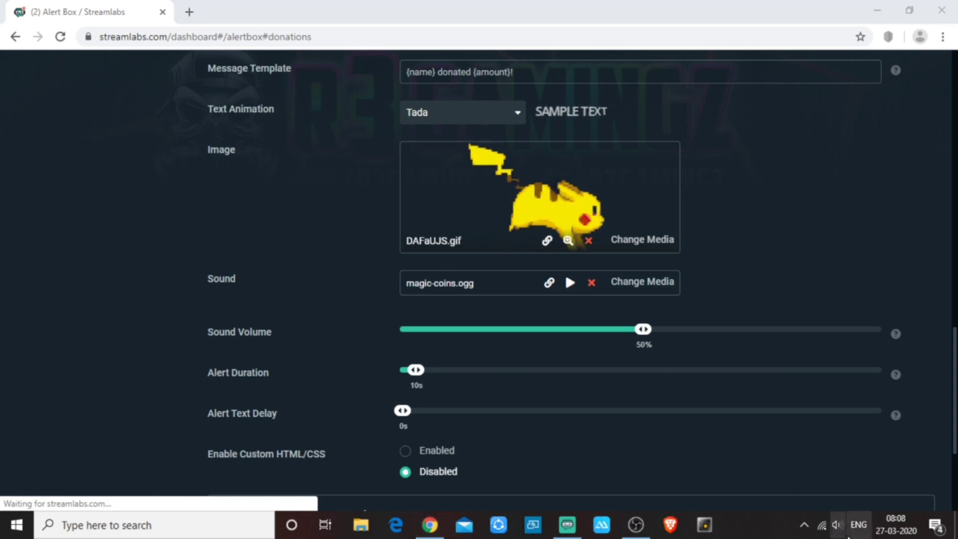
click(838, 526)
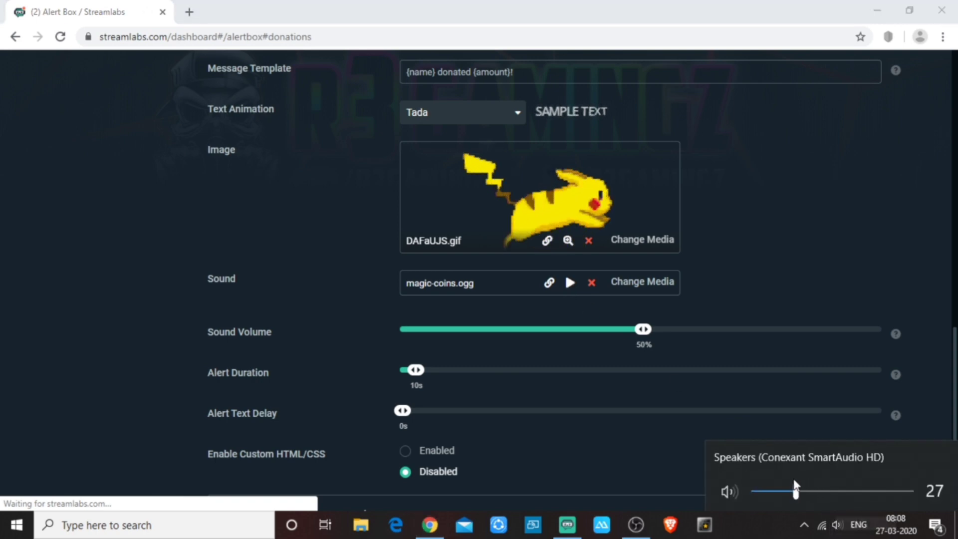
click(835, 493)
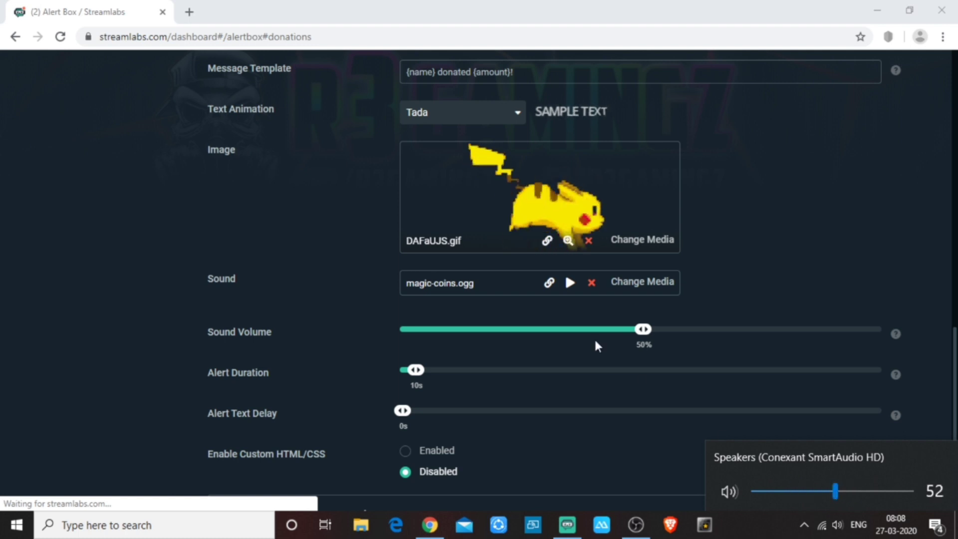
click(569, 284)
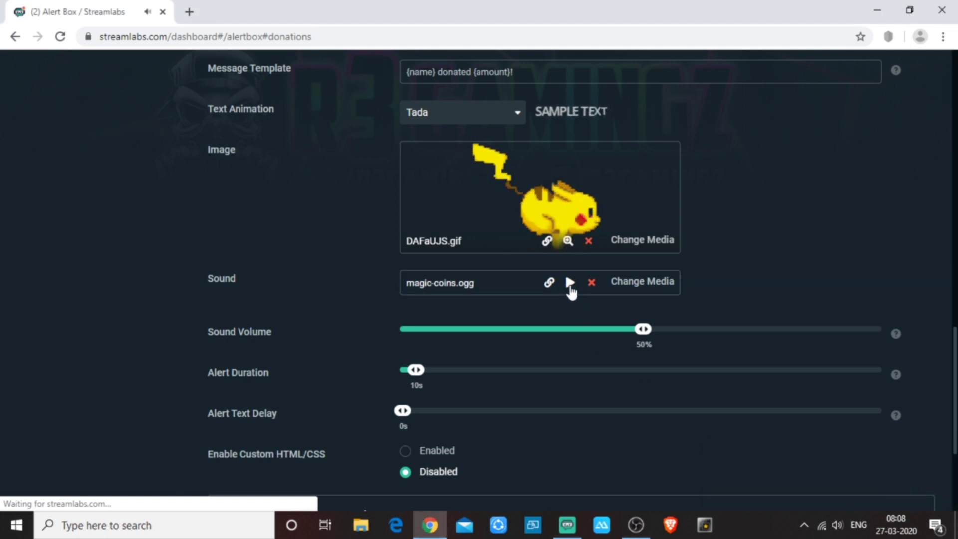
Try adjusting the donation alert's sound volume, and set the alert duration to 8 seconds
scroll(779, 279, down, 1)
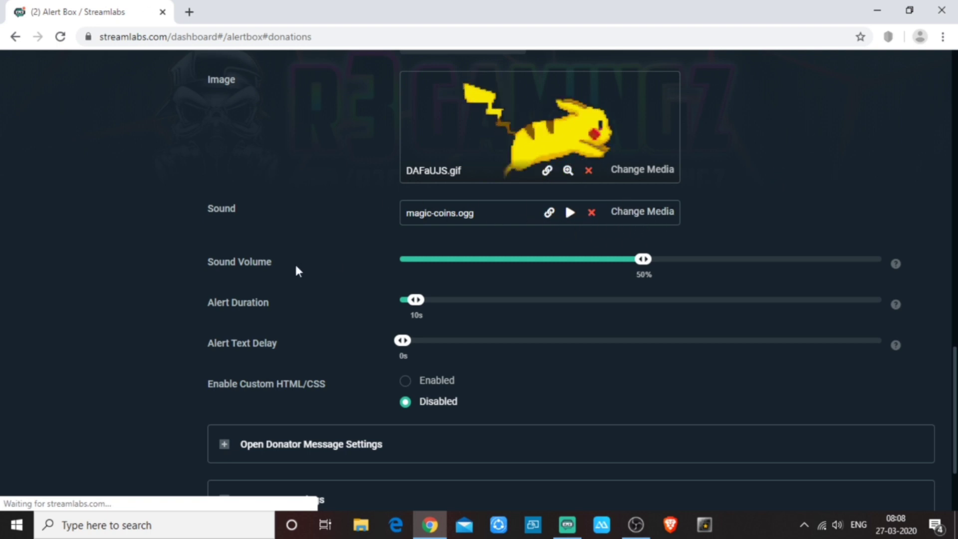
mouse_move(643, 264)
mouse_down()
mouse_move(602, 268)
mouse_move(645, 268)
mouse_up()
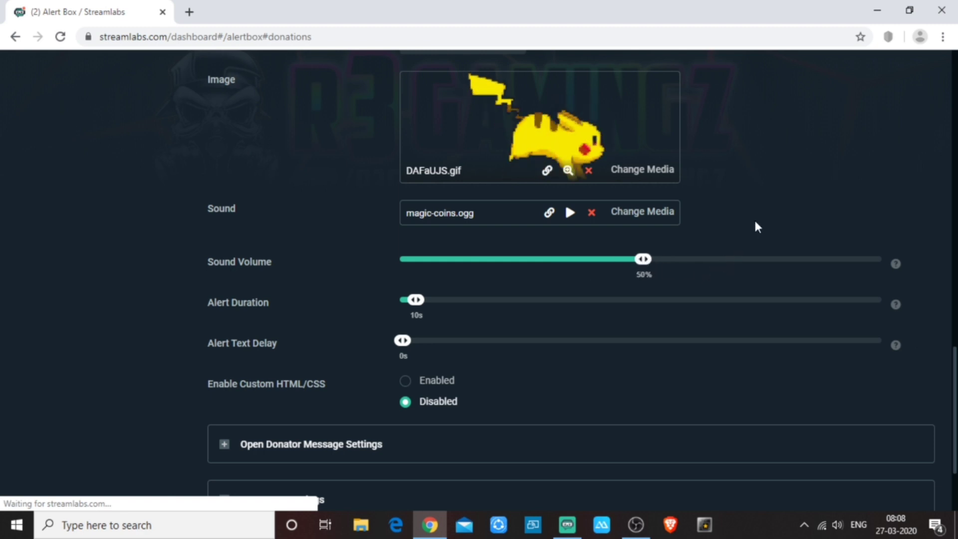
scroll(323, 318, down, 2)
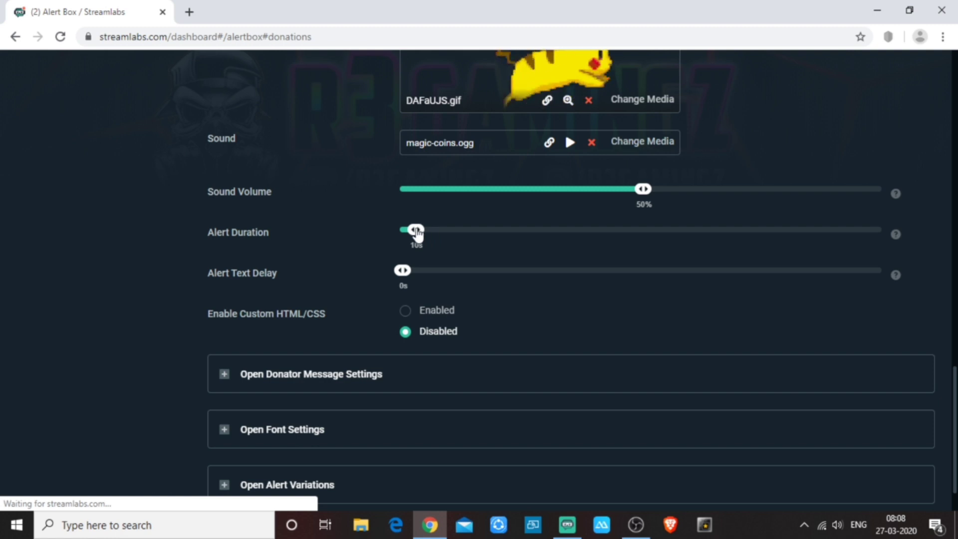
drag(417, 233, 412, 234)
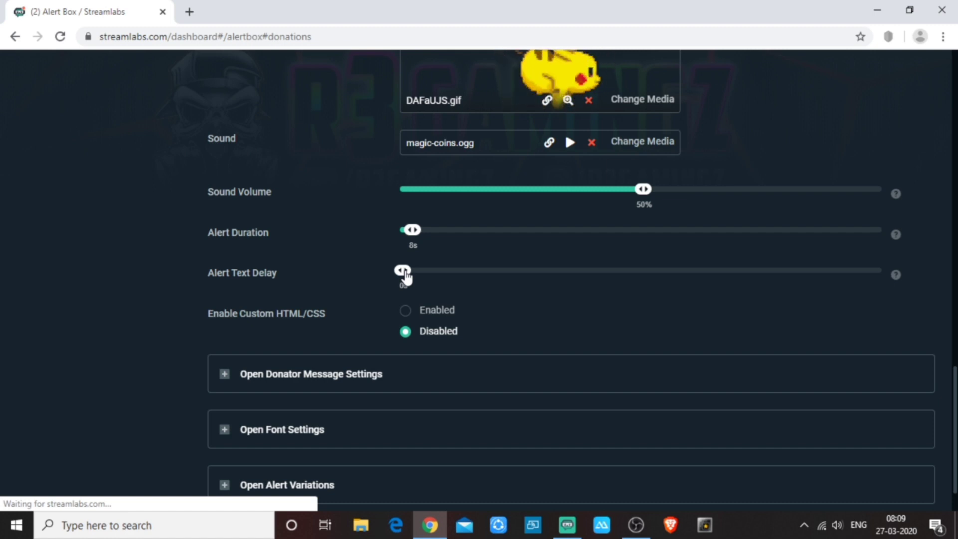
Try a longer alert text delay for donation alerts, and return it to 0 seconds
drag(405, 278, 427, 272)
drag(427, 272, 399, 272)
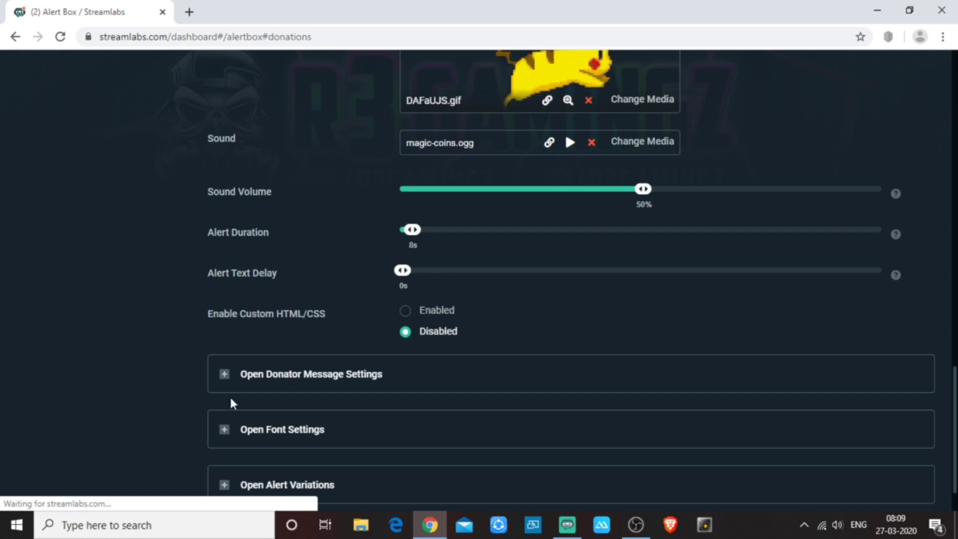
scroll(124, 395, down, 2)
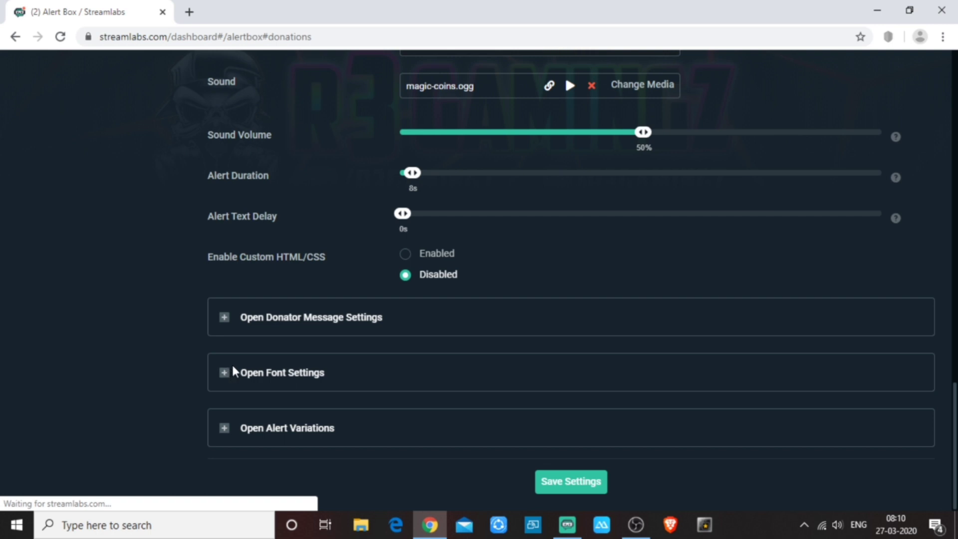
Expand the donator message settings of the donation alert and examine the available options
click(226, 318)
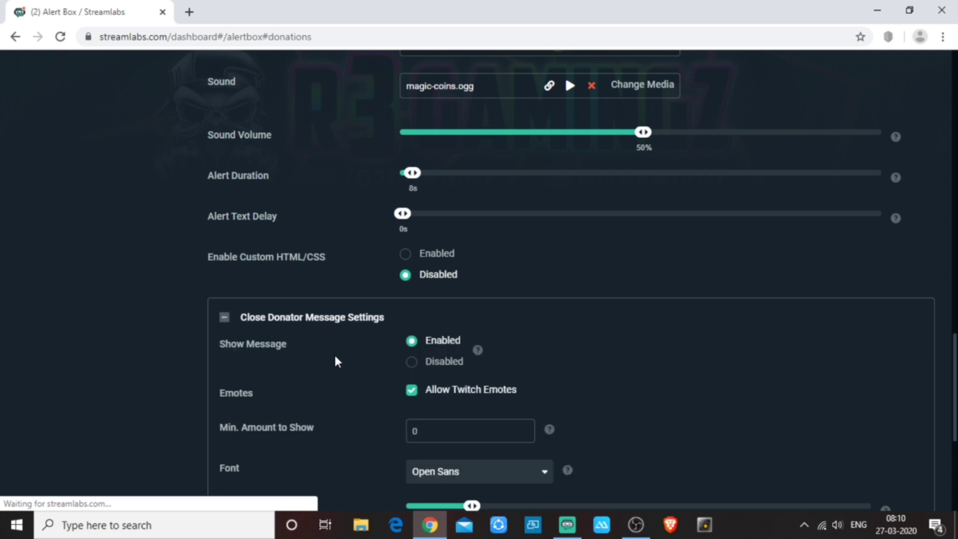
scroll(241, 338, down, 3)
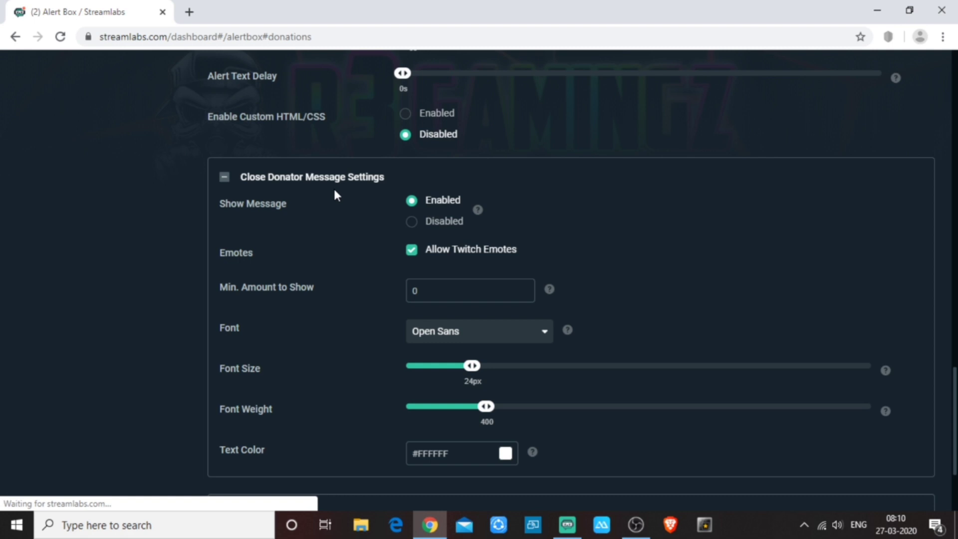
scroll(578, 287, up, 4)
scroll(579, 290, down, 4)
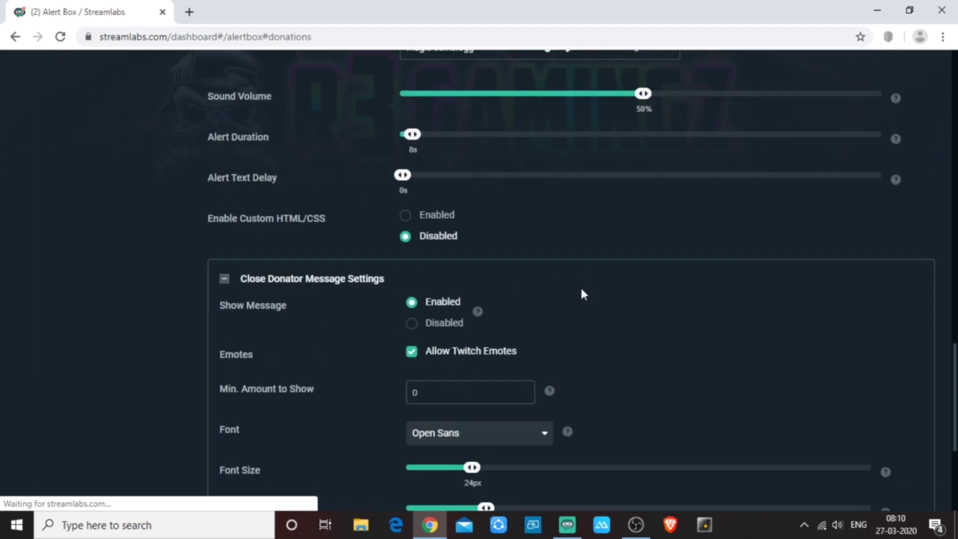
Restore the browser window to its smaller size and save the donation alert settings
click(909, 10)
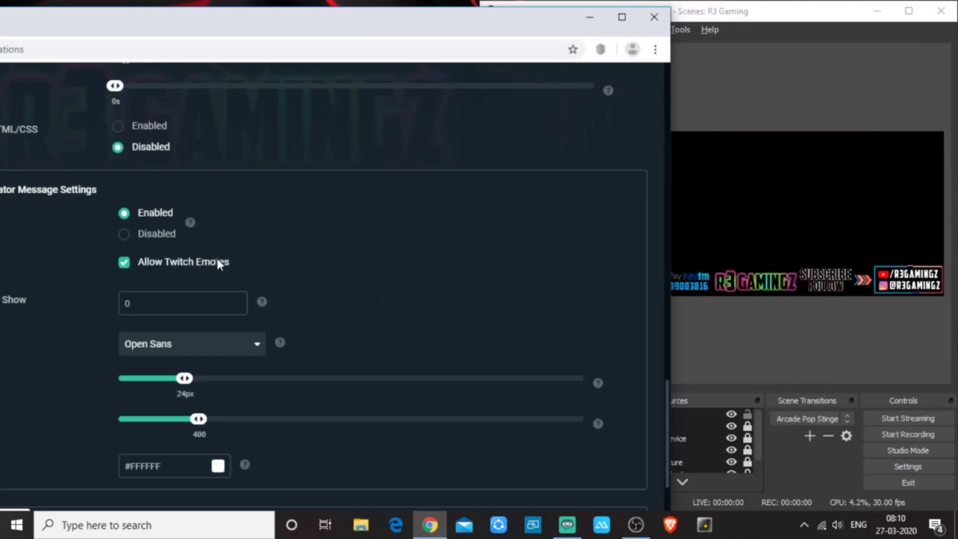
scroll(430, 215, up, 15)
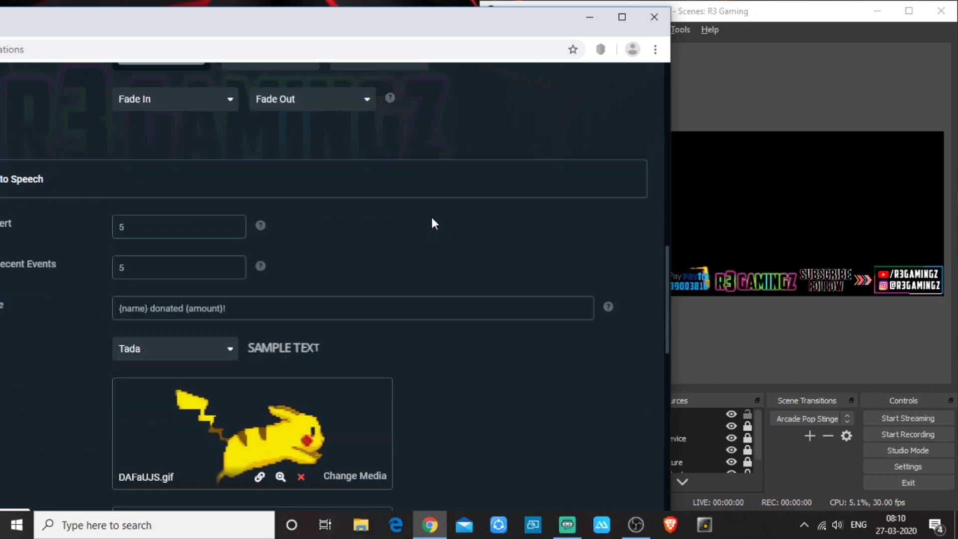
scroll(432, 220, down, 15)
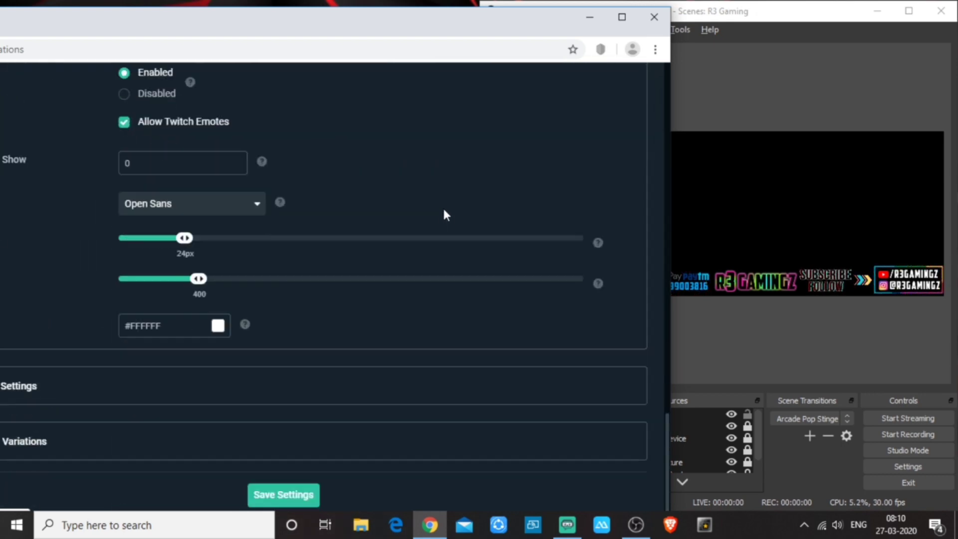
click(263, 494)
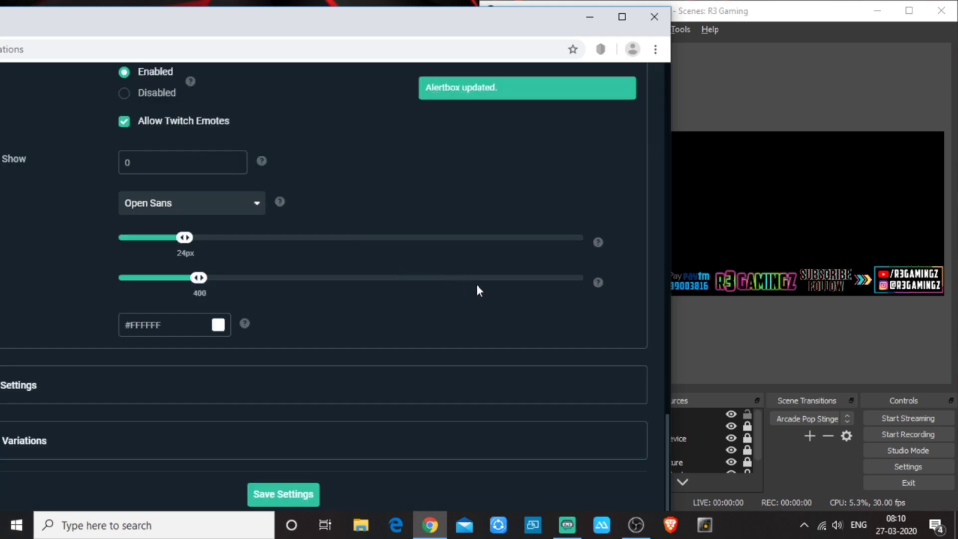
Place the browser window beside OBS and send a test donation alert to the stream preview
scroll(475, 282, up, 3)
drag(408, 23, 8, 19)
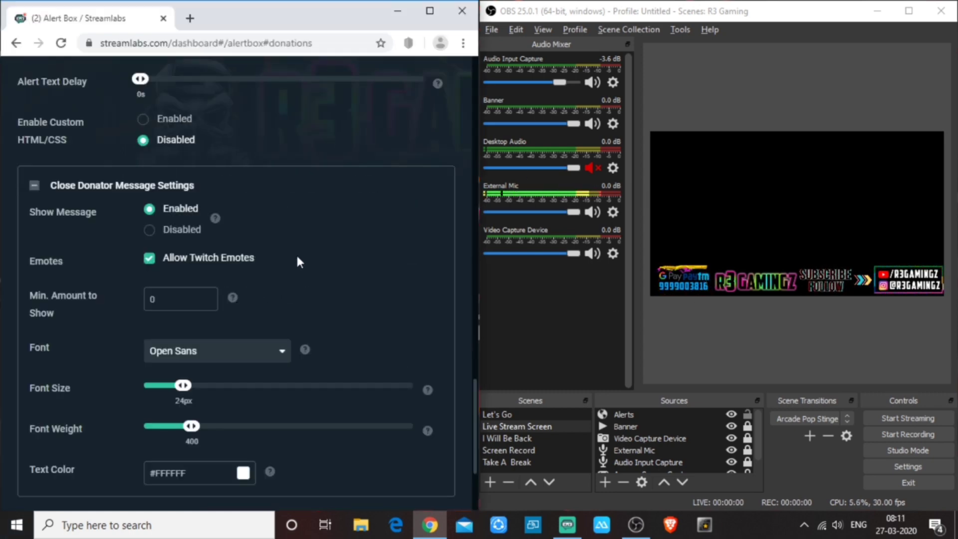
scroll(312, 206, up, 10)
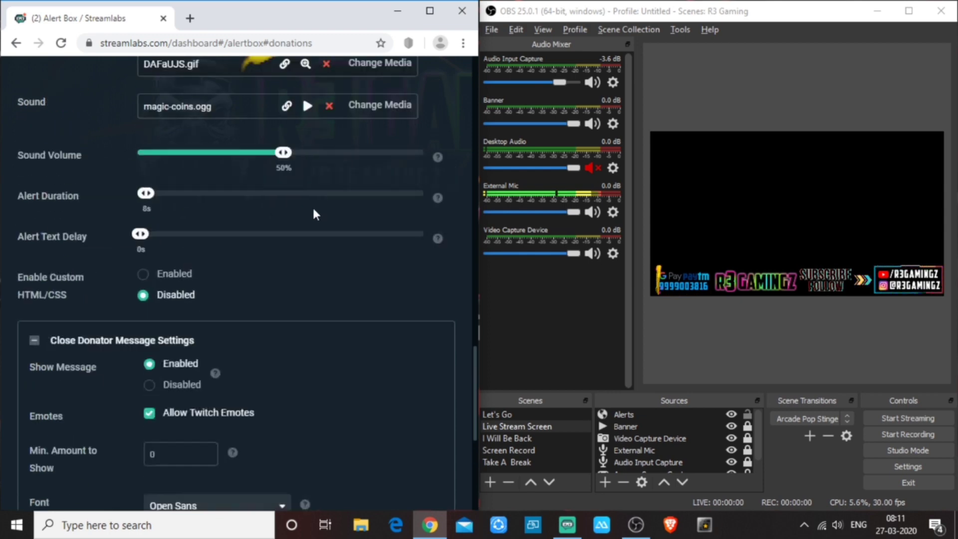
scroll(312, 206, up, 7)
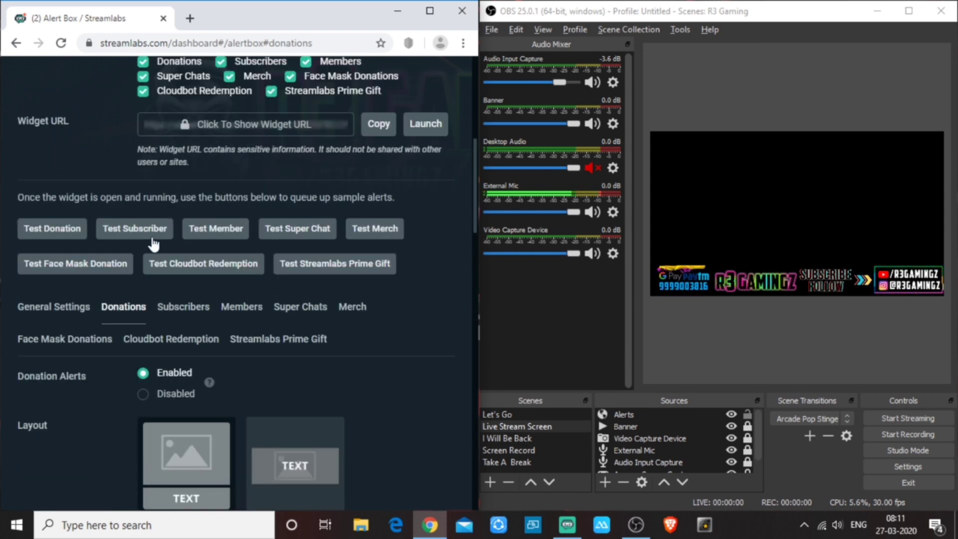
click(56, 231)
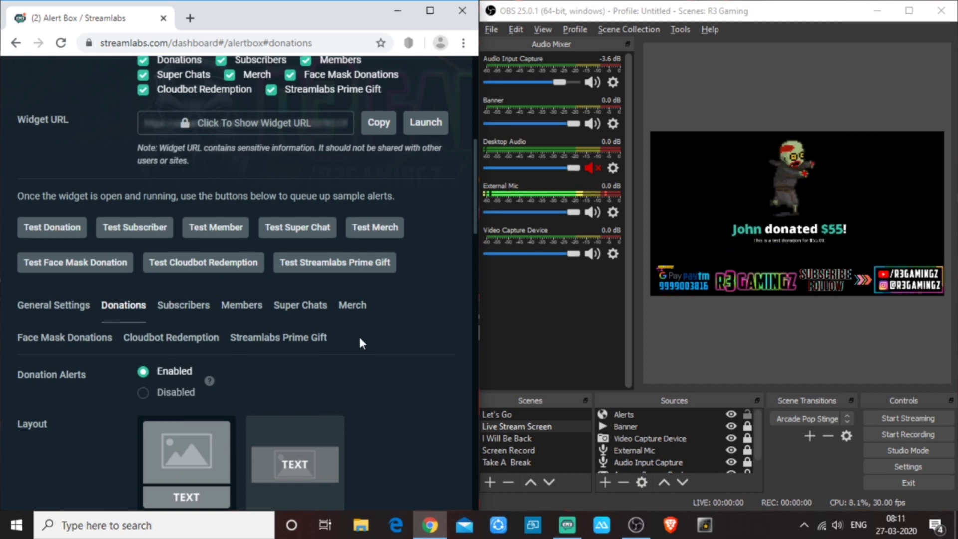
Maximize the browser window and set the donator message's minimum amount to show to 5
scroll(359, 334, down, 4)
click(430, 10)
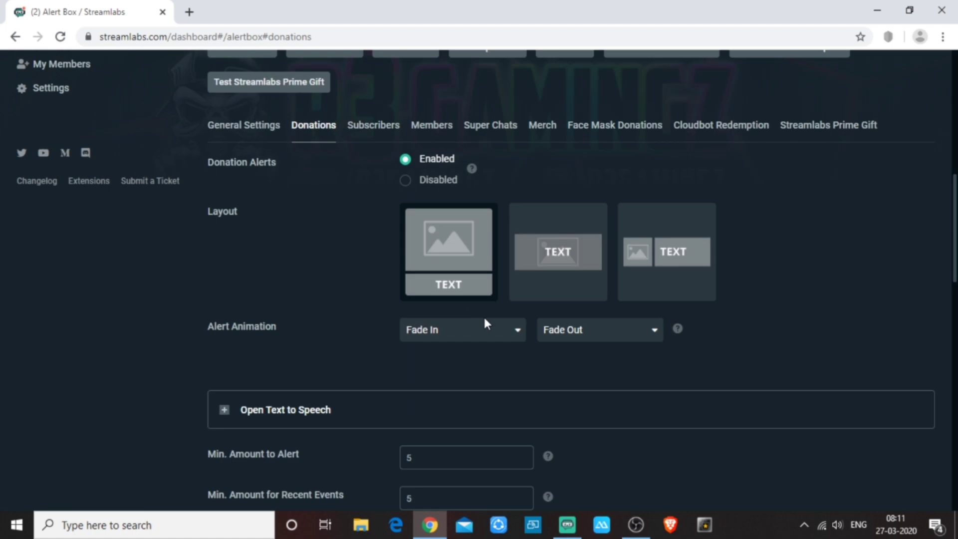
scroll(805, 402, down, 10)
scroll(821, 398, down, 1)
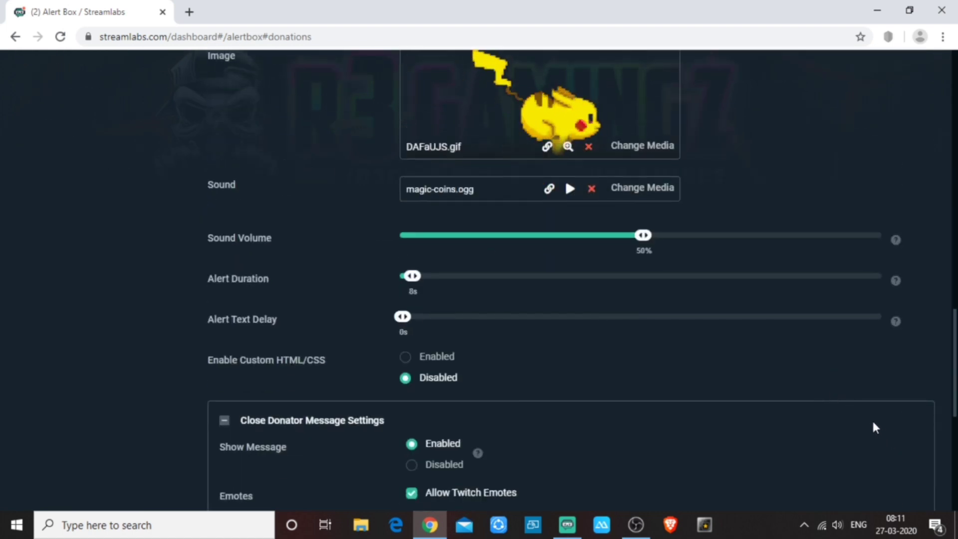
scroll(865, 419, down, 1)
scroll(866, 423, down, 1)
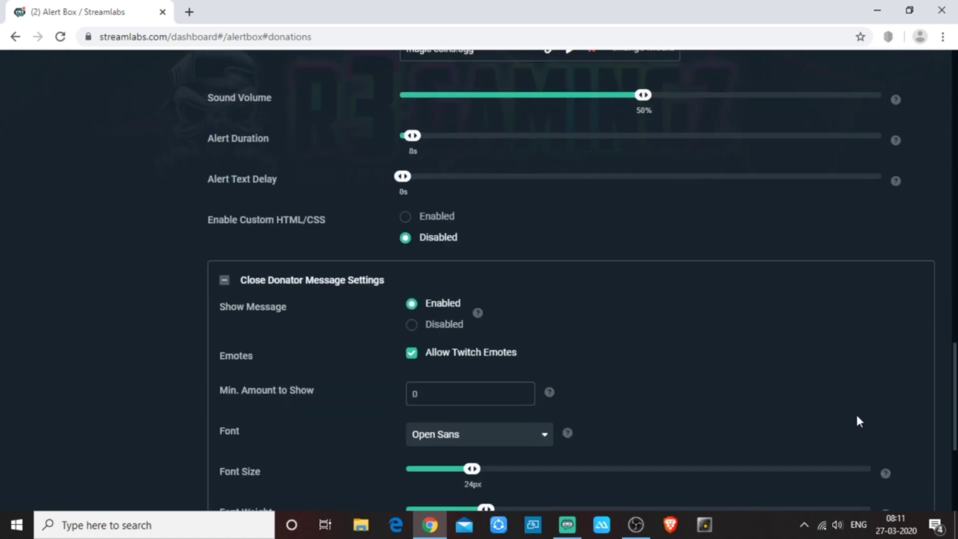
scroll(916, 364, down, 3)
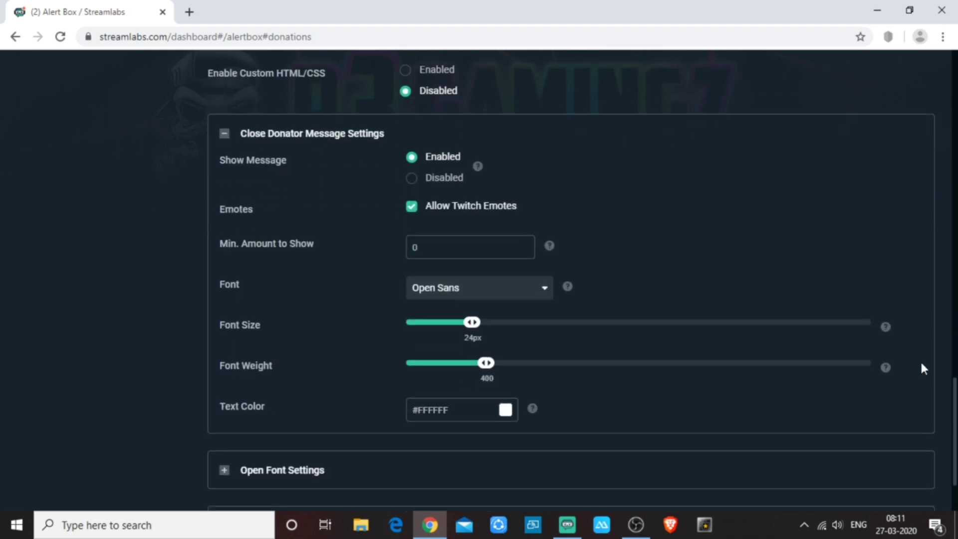
scroll(920, 364, down, 1)
scroll(75, 244, up, 1)
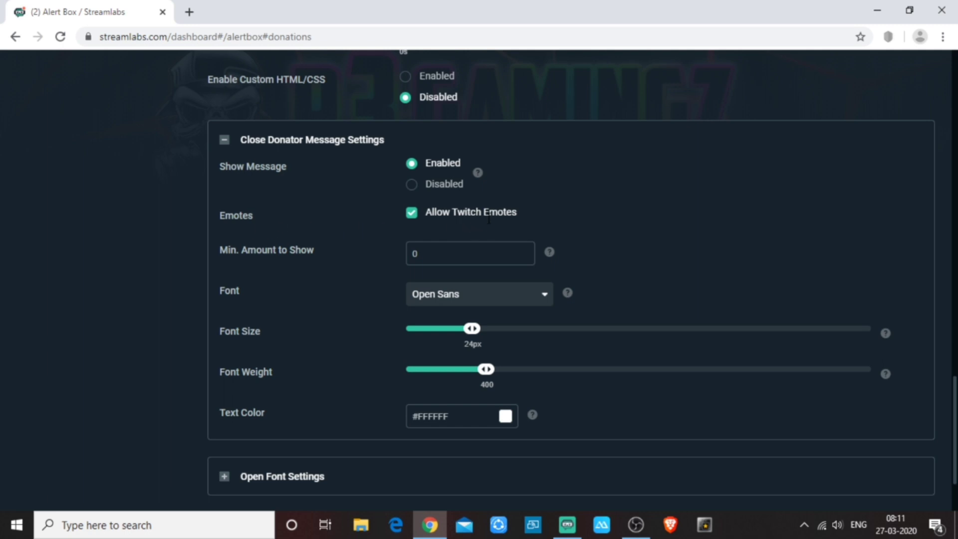
scroll(283, 185, down, 1)
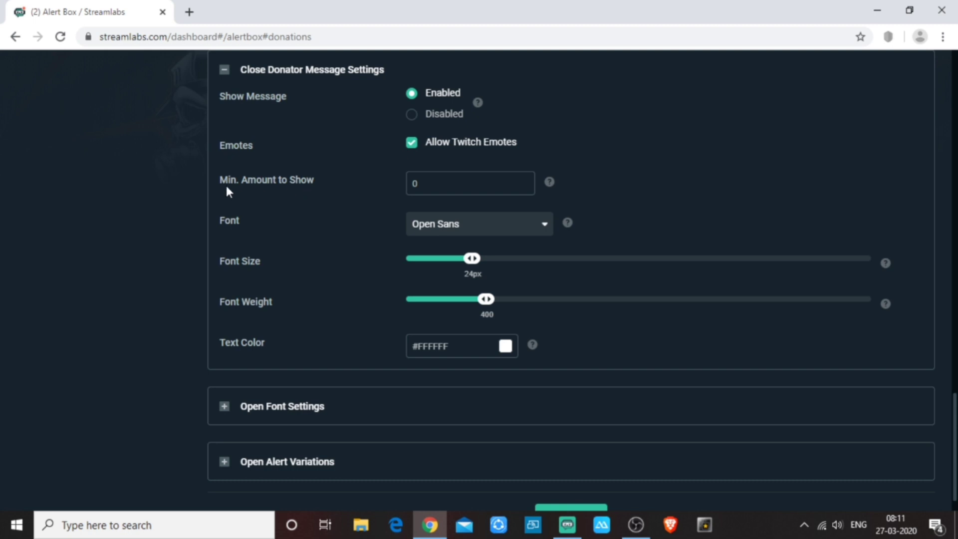
drag(433, 183, 374, 183)
text(5)
click(686, 221)
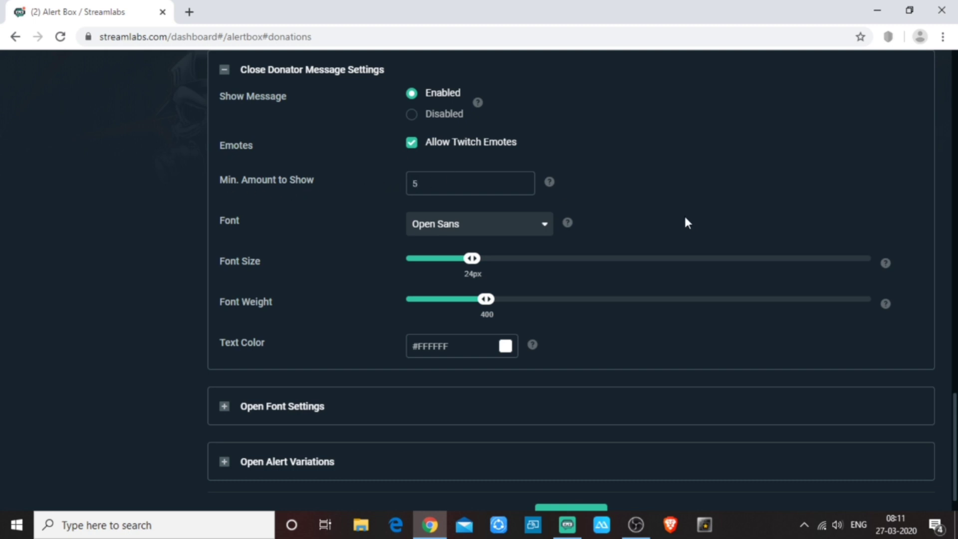
Browse the fonts available for the donator message without choosing a new one
click(526, 232)
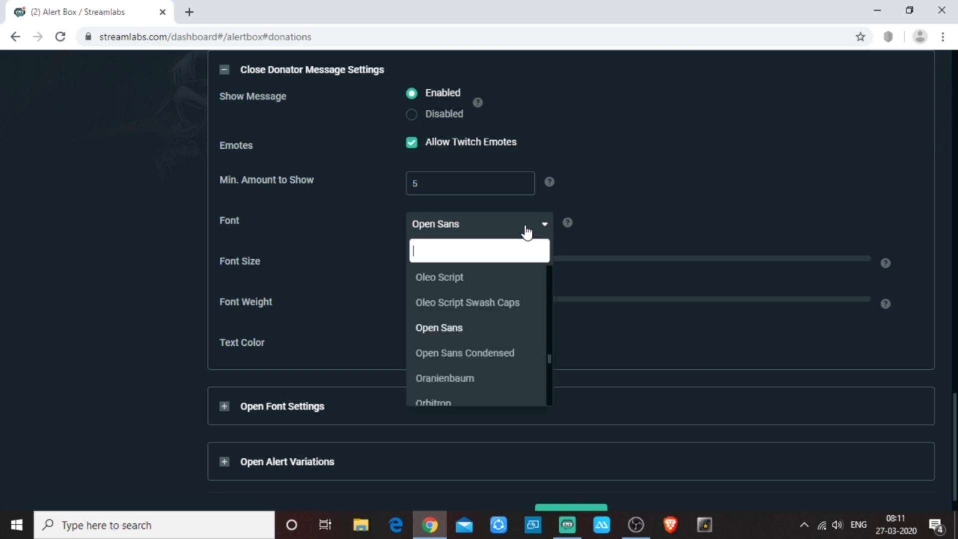
scroll(490, 322, down, 5)
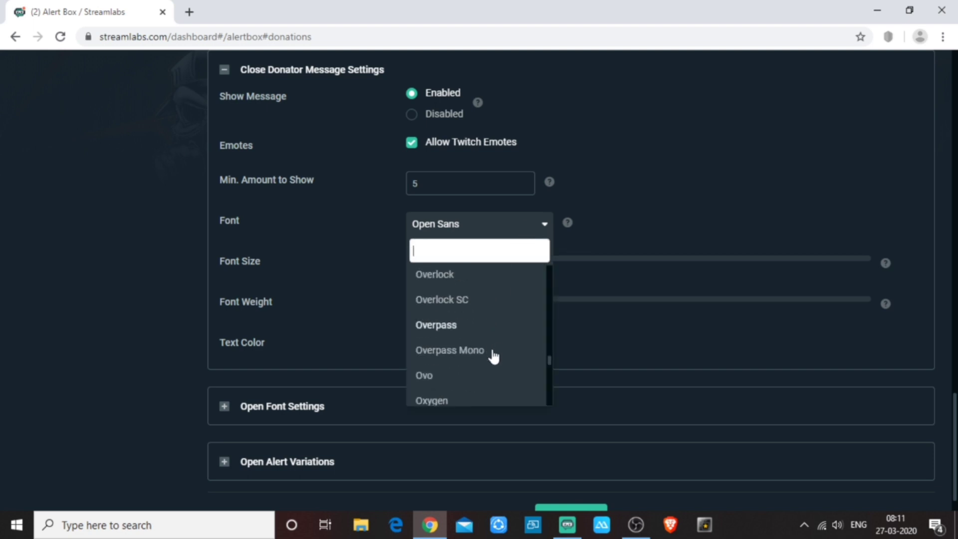
scroll(492, 348, down, 3)
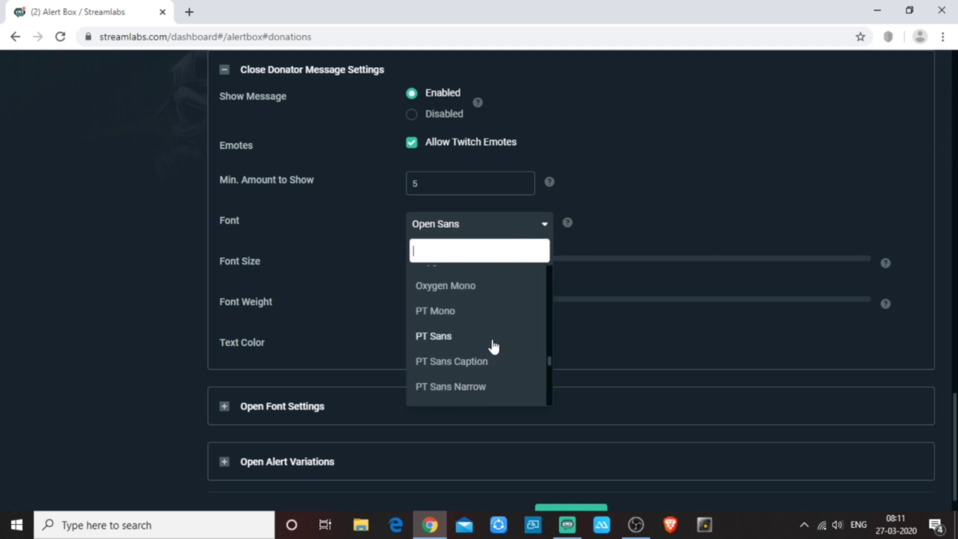
scroll(482, 352, down, 10)
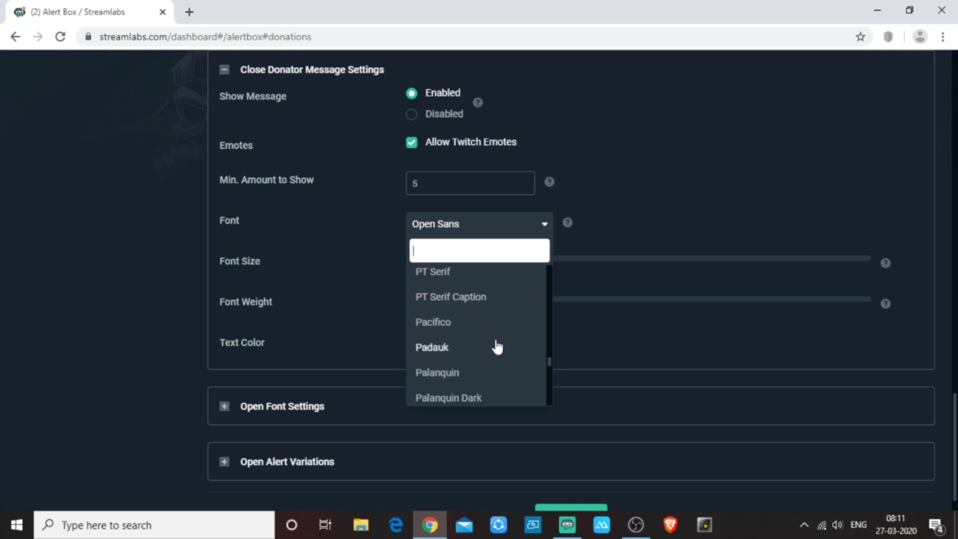
scroll(468, 359, down, 5)
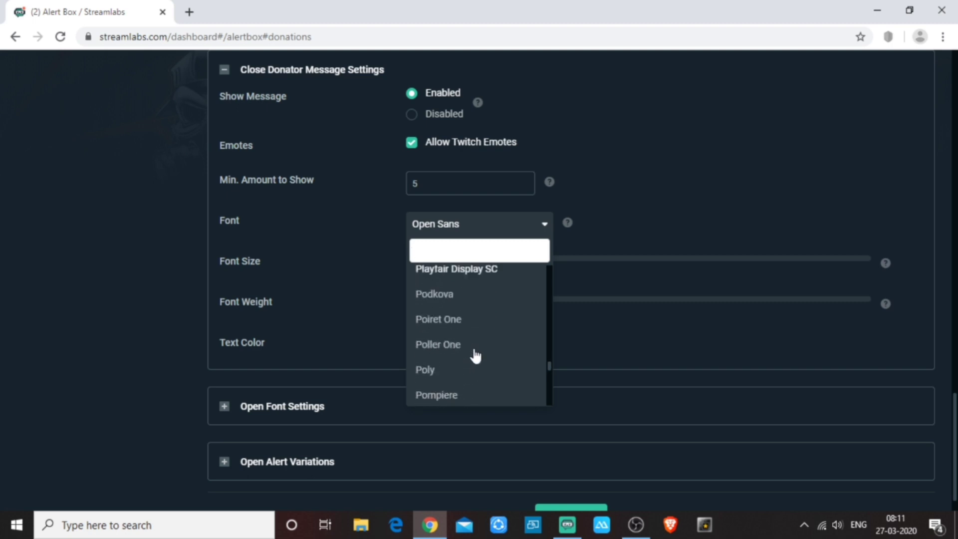
click(687, 171)
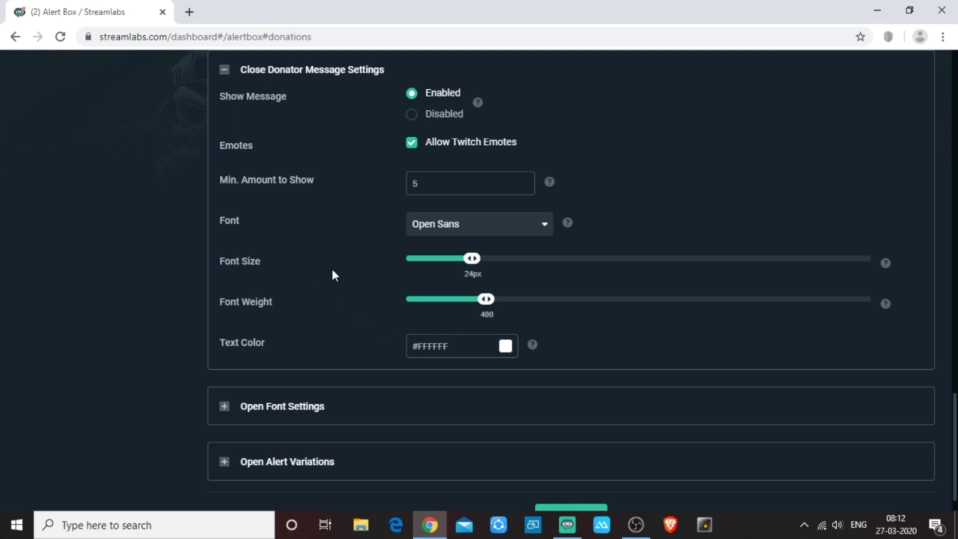
Collapse the donator message settings, review the donation alert's font settings, and save the alert box settings
scroll(333, 271, down, 1)
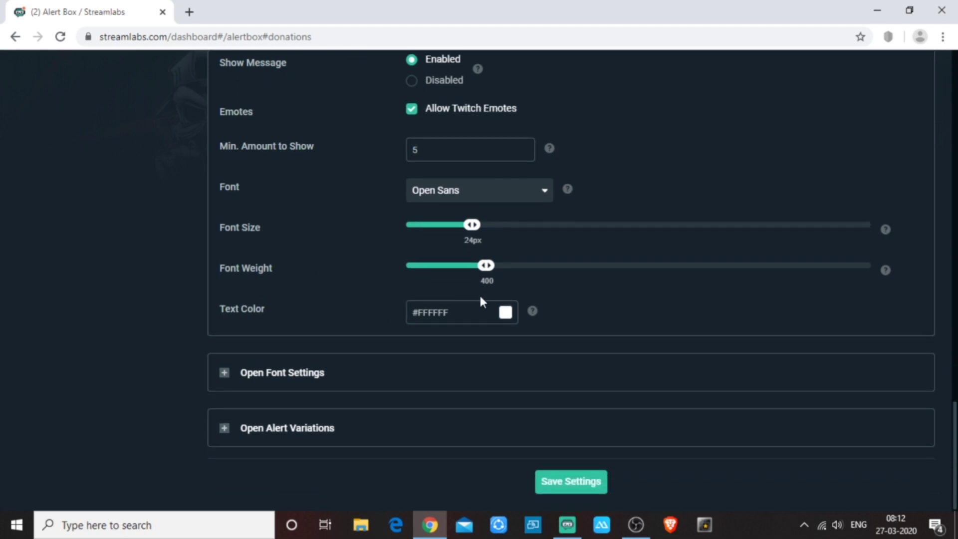
scroll(239, 196, up, 3)
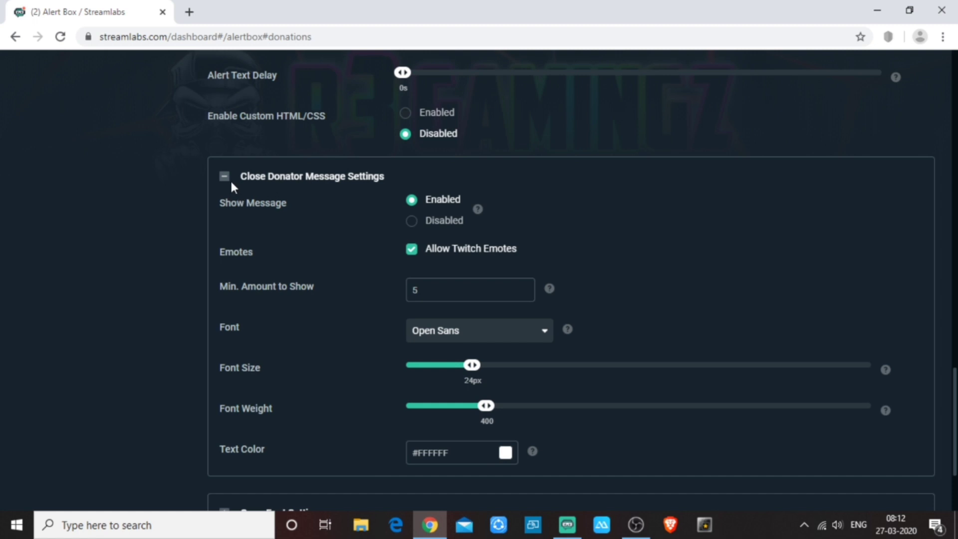
click(225, 176)
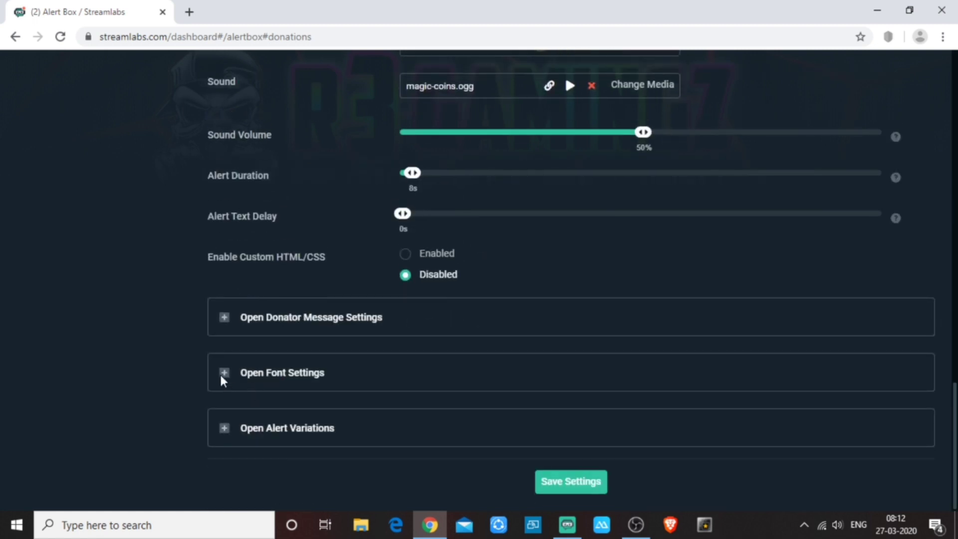
click(304, 372)
scroll(337, 195, down, 4)
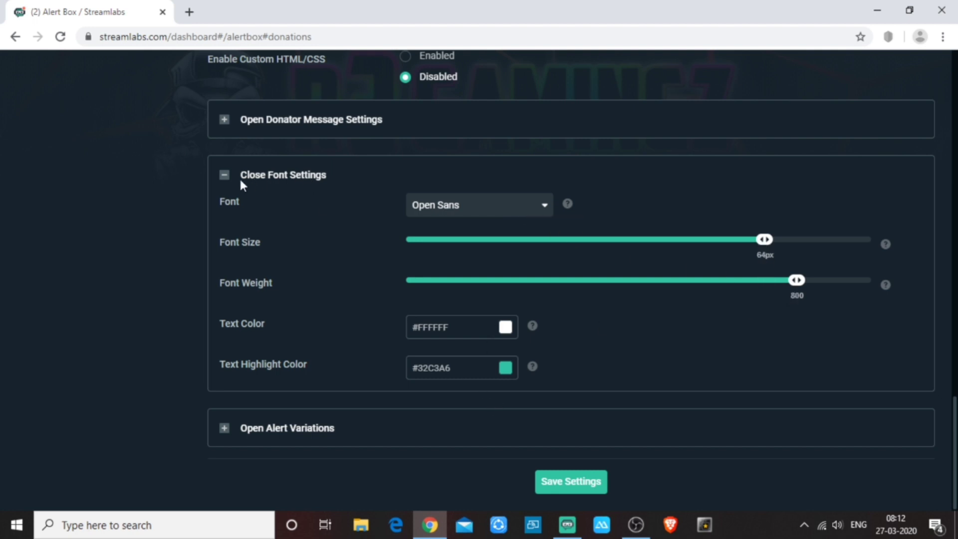
click(224, 175)
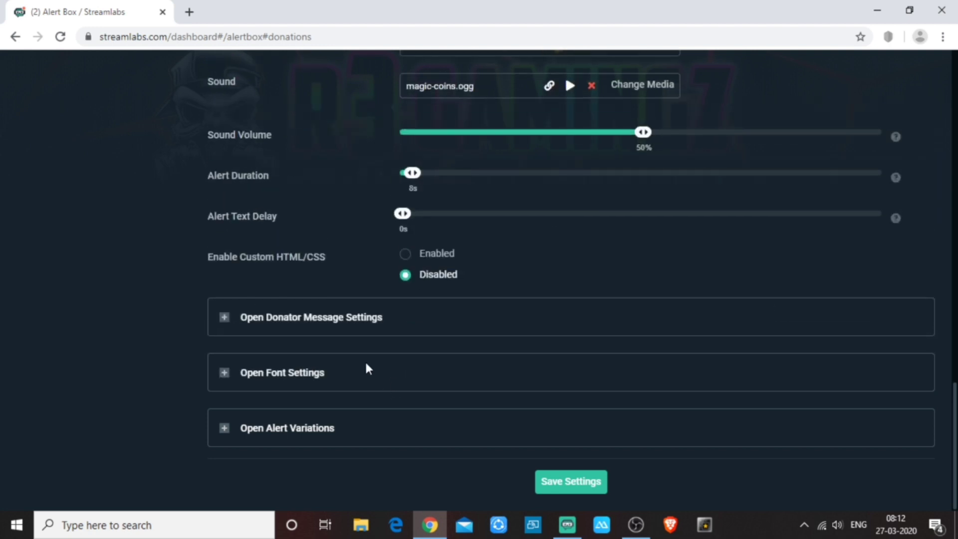
click(565, 483)
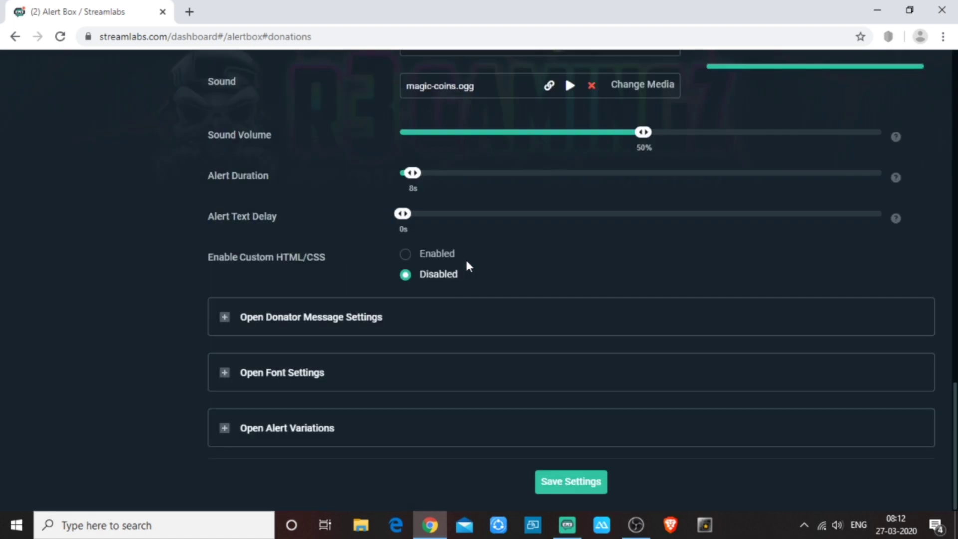
Open the subscriber alert settings and examine their layout, animation, message template and image options
scroll(517, 272, up, 7)
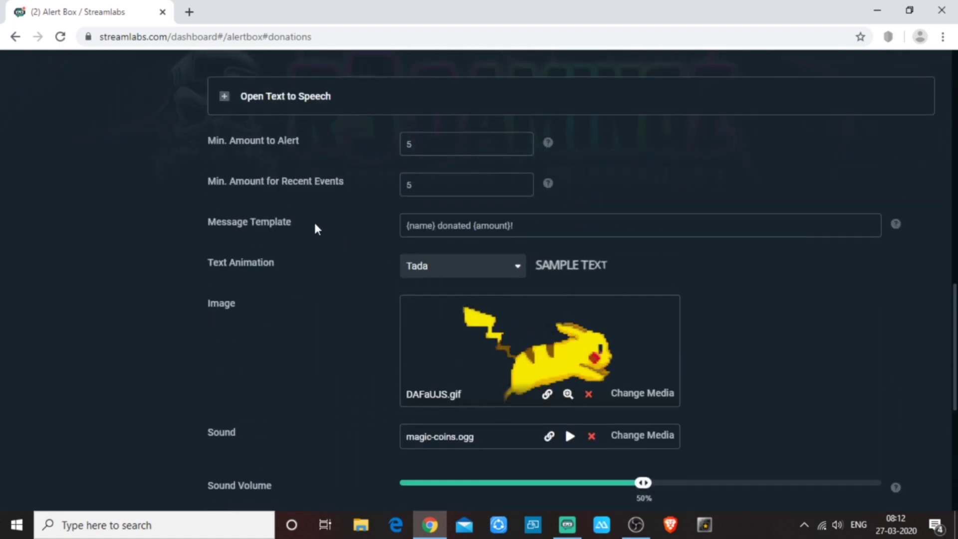
scroll(315, 229, up, 8)
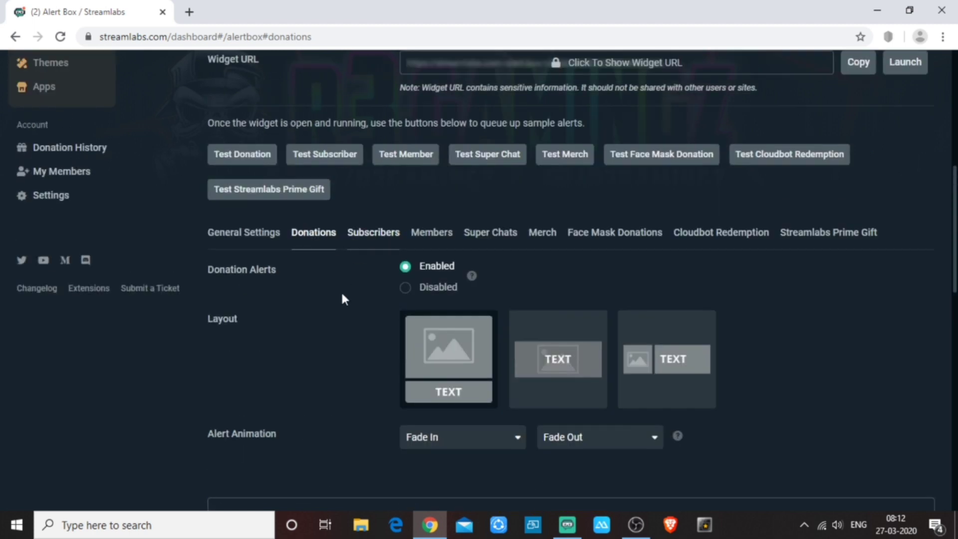
click(363, 238)
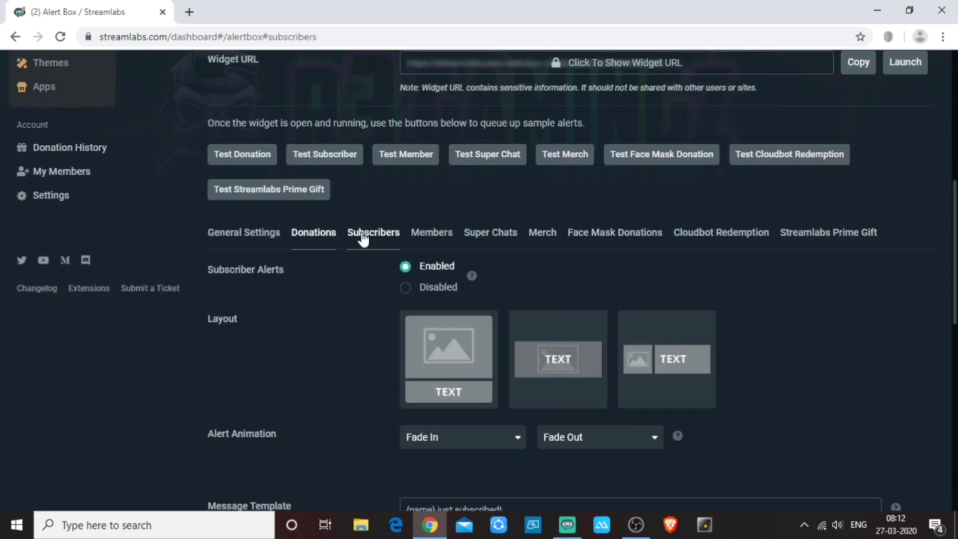
scroll(363, 238, down, 3)
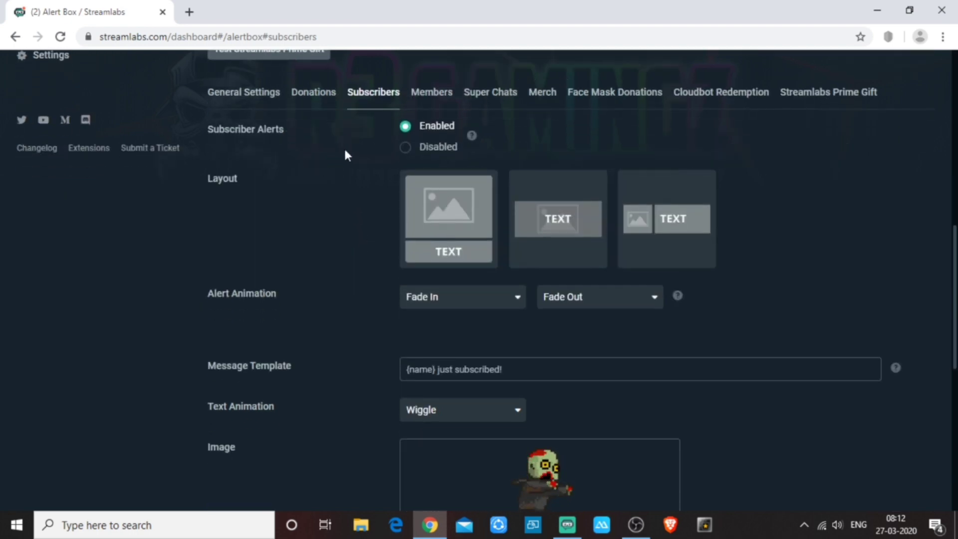
scroll(350, 151, down, 2)
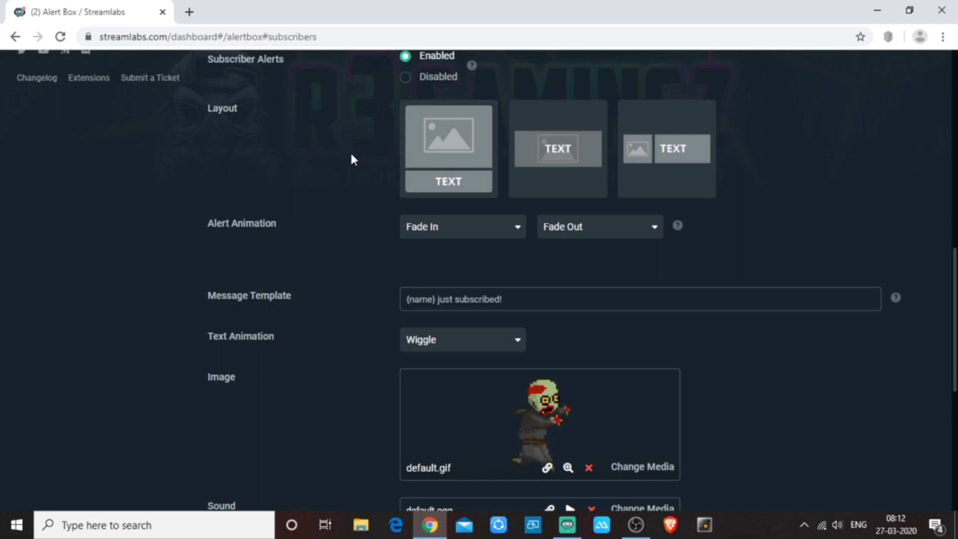
Extend the subscriber alert's message template to read "{name} just subscribed! Welcome To R3gamingz."
scroll(349, 150, up, 2)
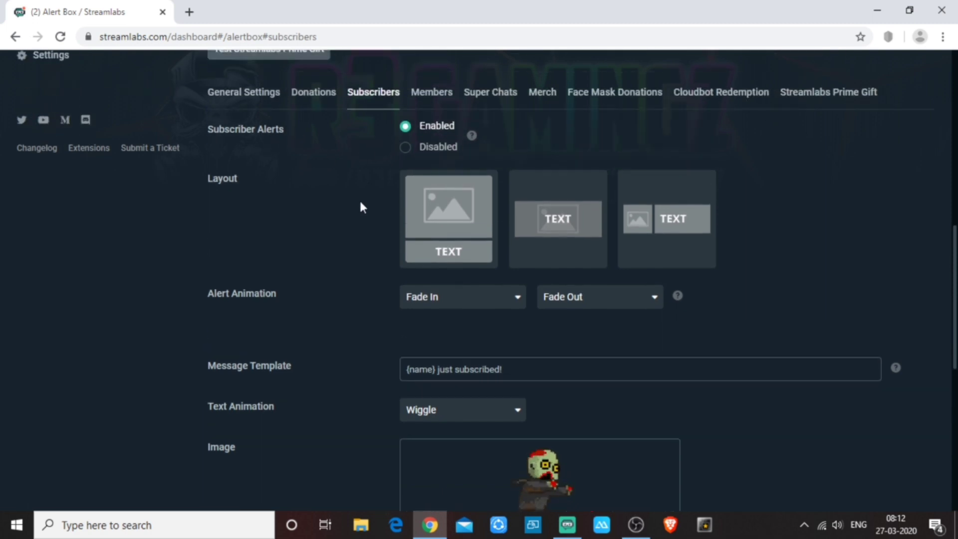
scroll(359, 200, down, 2)
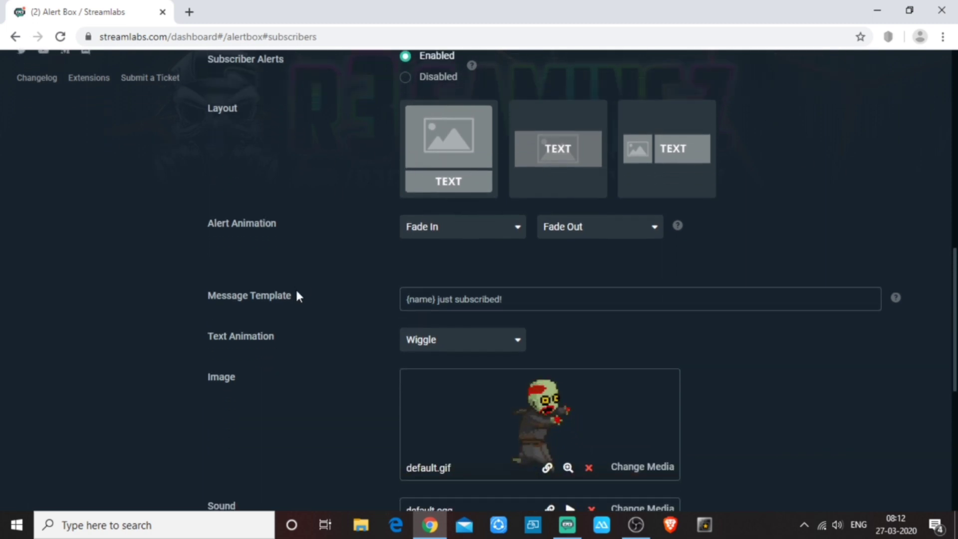
scroll(357, 242, down, 2)
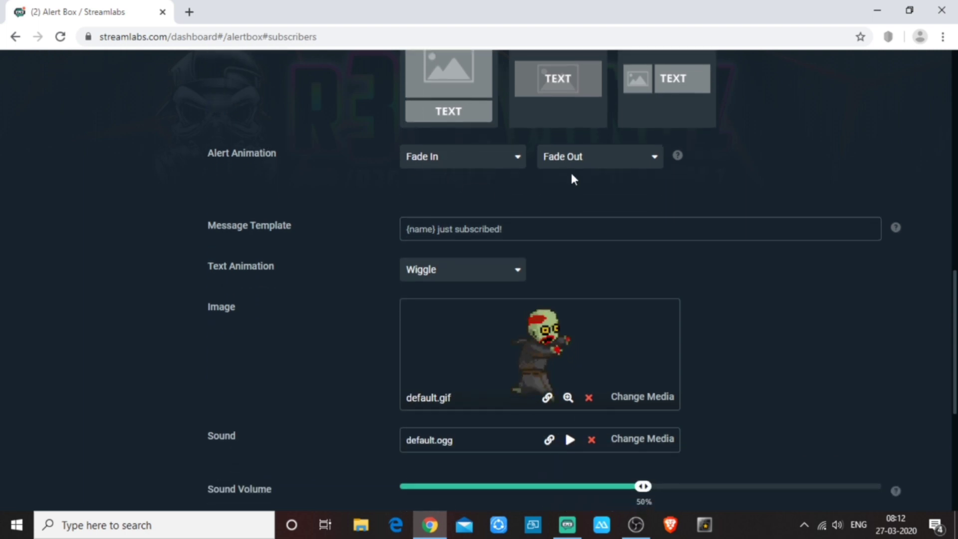
scroll(339, 205, down, 4)
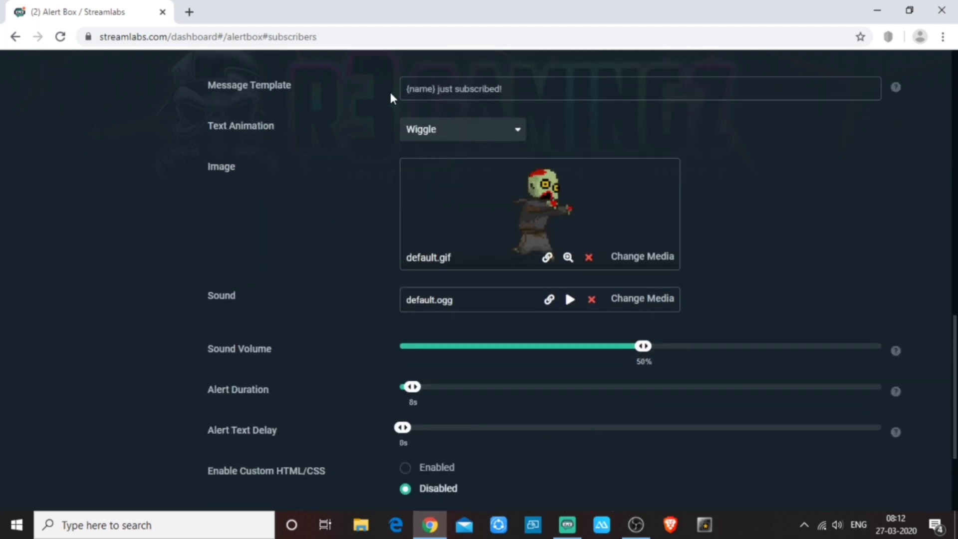
scroll(351, 135, up, 2)
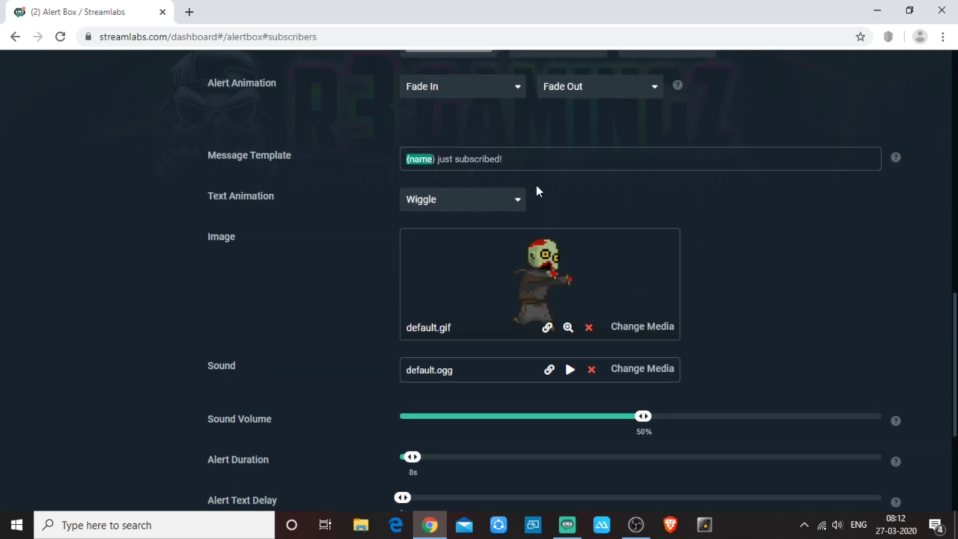
click(592, 190)
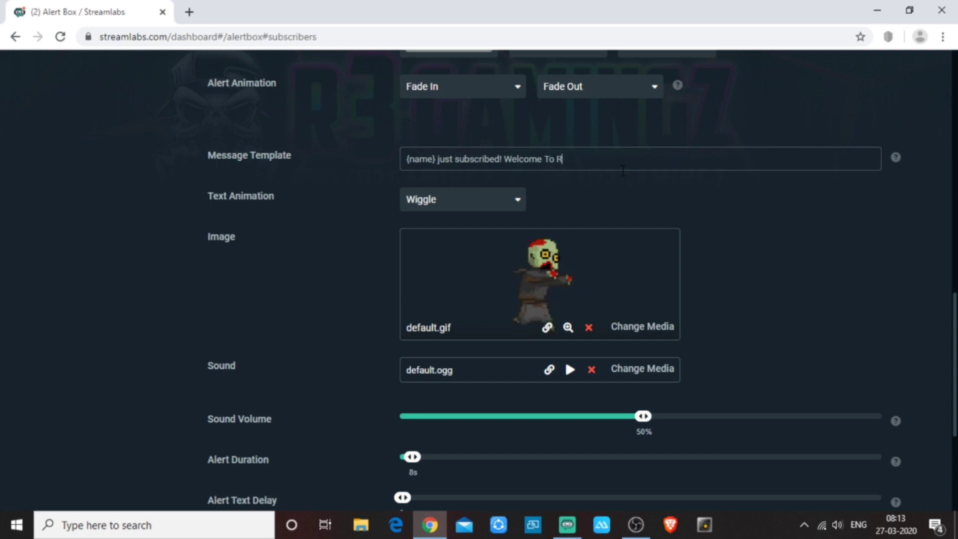
text(3)
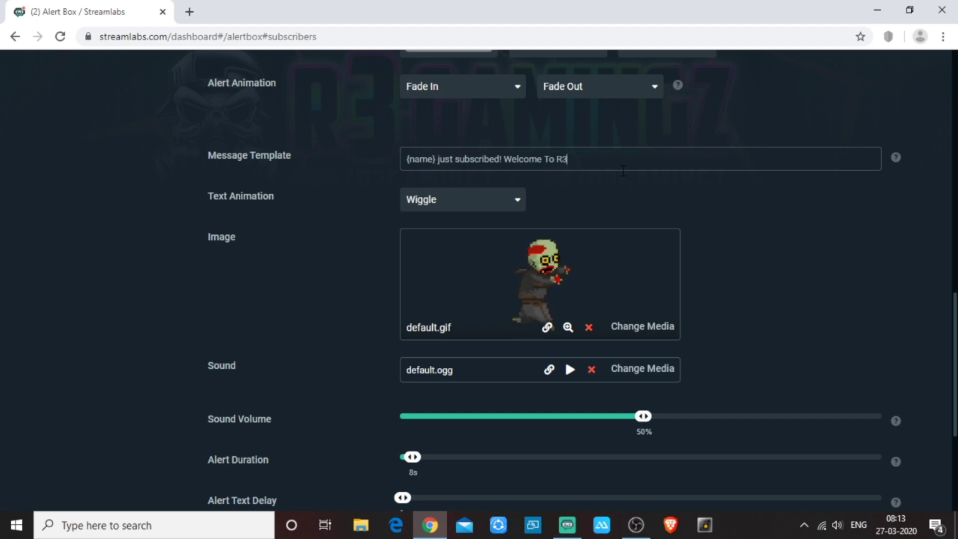
text(gamingz)
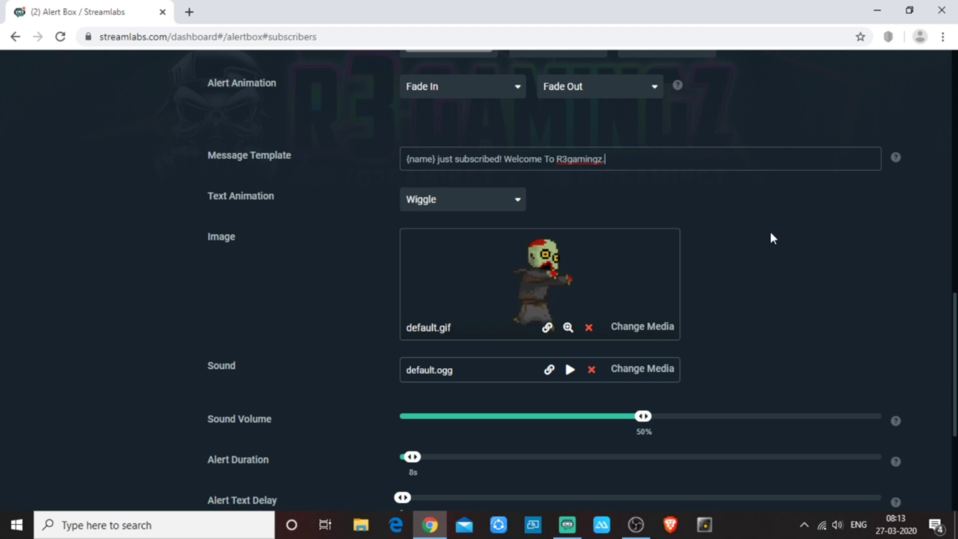
text(.)
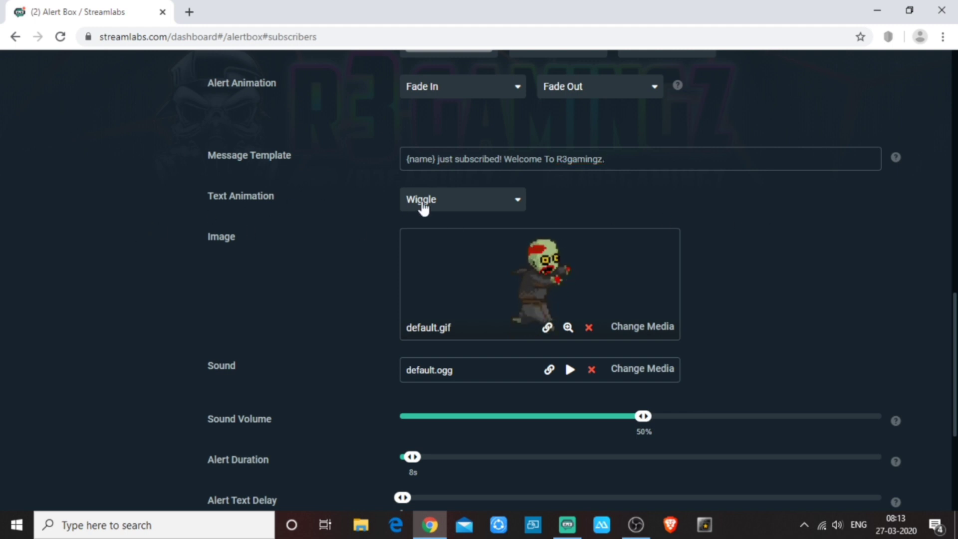
Try the Wave, Rubber Band and Tada text animations for the subscriber alert
click(469, 205)
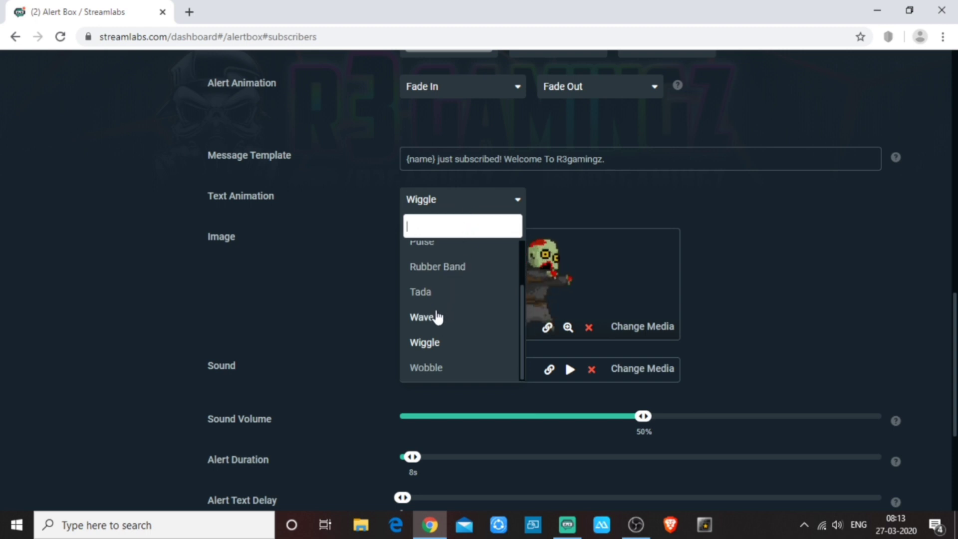
click(426, 317)
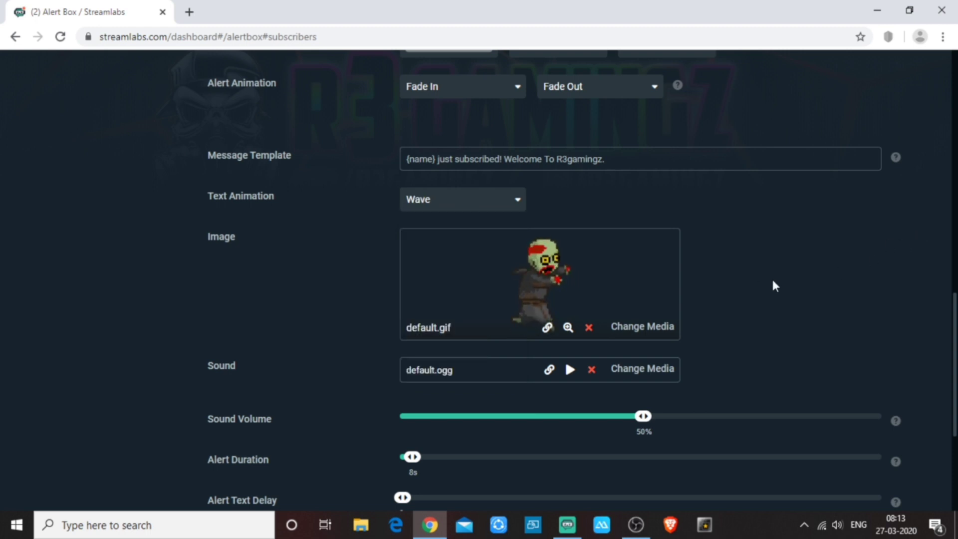
click(523, 205)
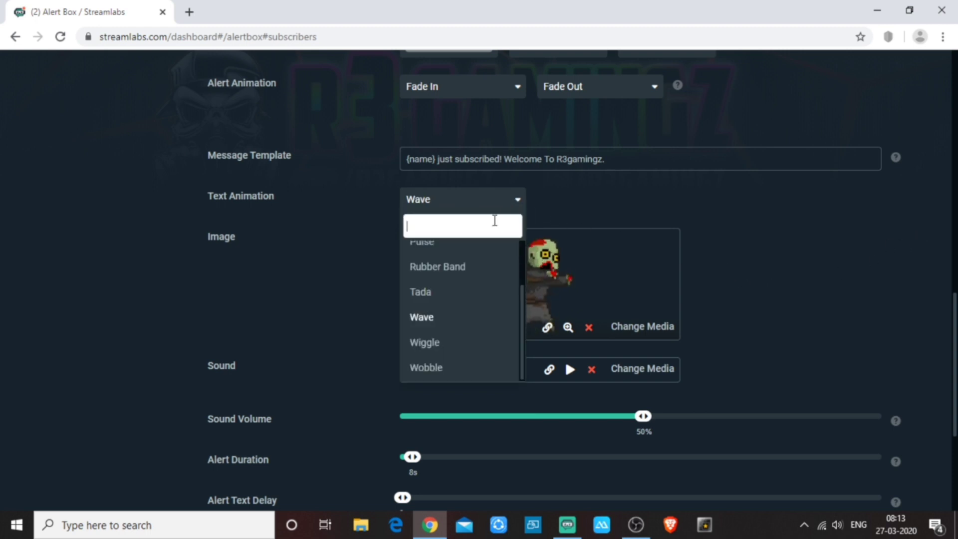
click(451, 269)
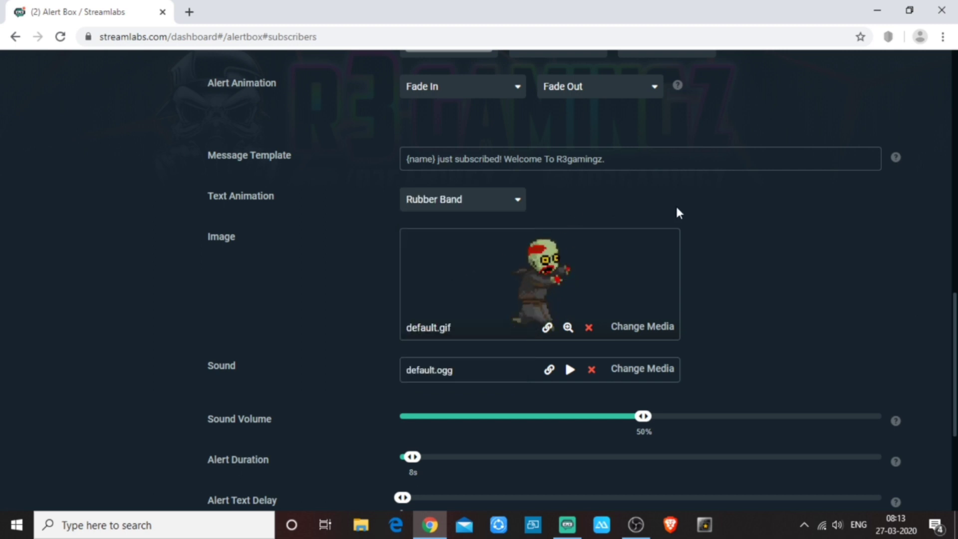
click(515, 206)
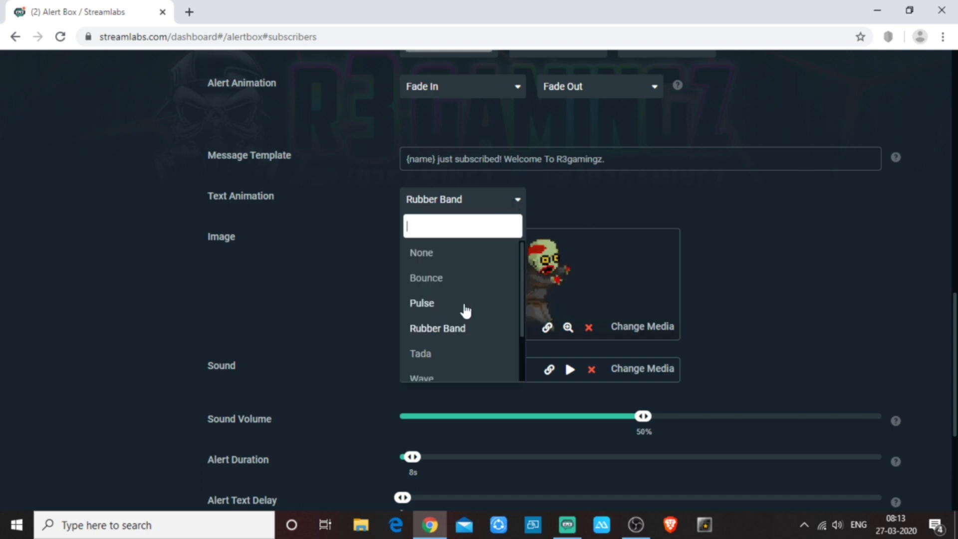
scroll(449, 308, down, 2)
click(431, 295)
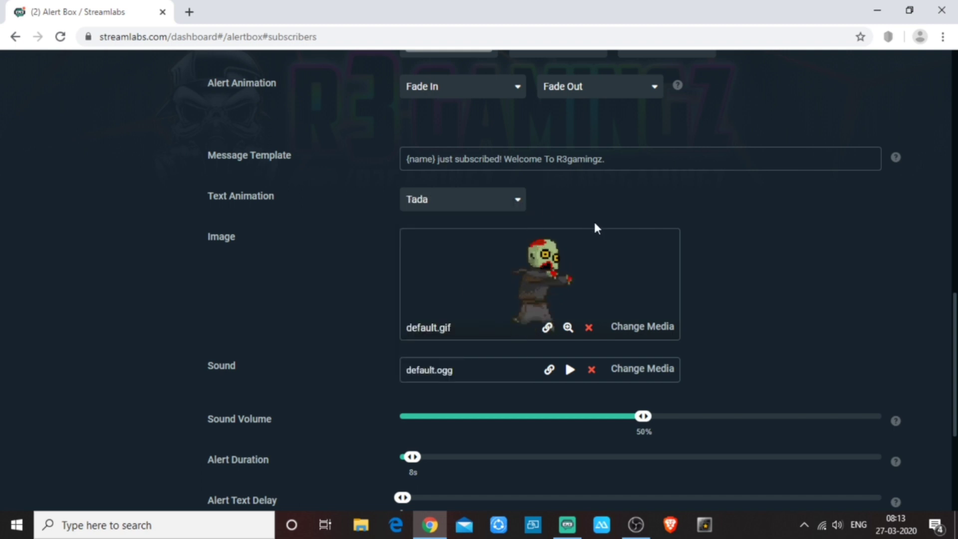
Set the subscriber alert's text animation to Wave
click(518, 202)
scroll(438, 366, down, 2)
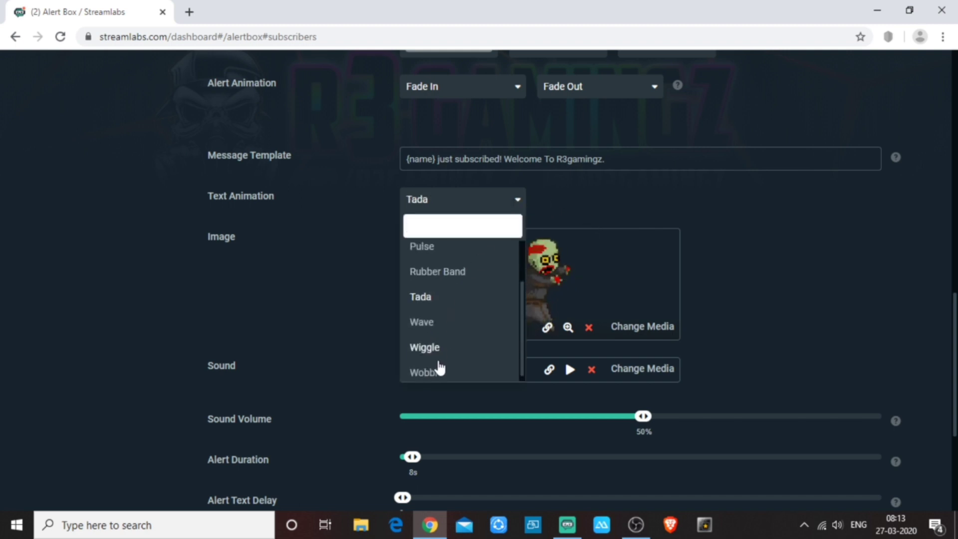
click(428, 319)
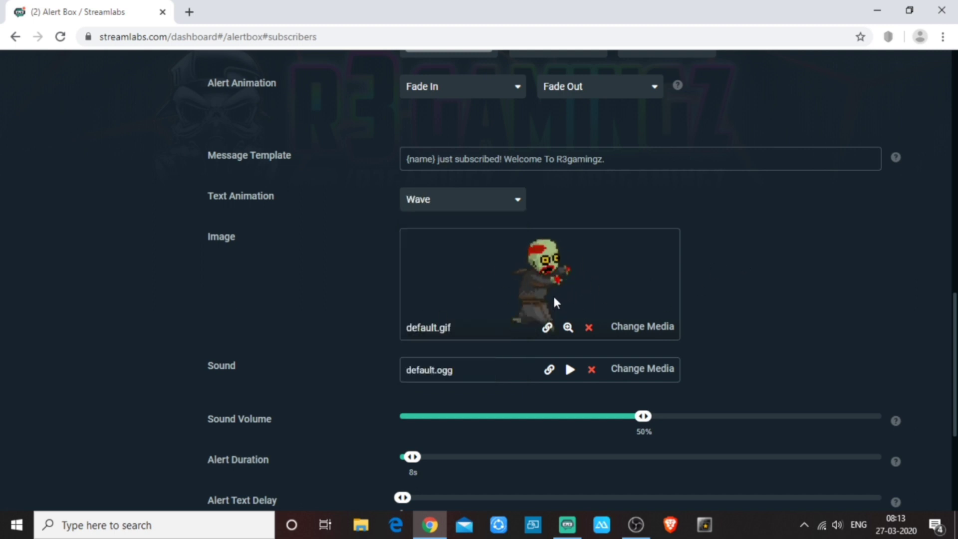
Review the subscriber alert's sound, duration and text delay options, expand its font settings to examine them, and collapse them again
scroll(553, 295, down, 1)
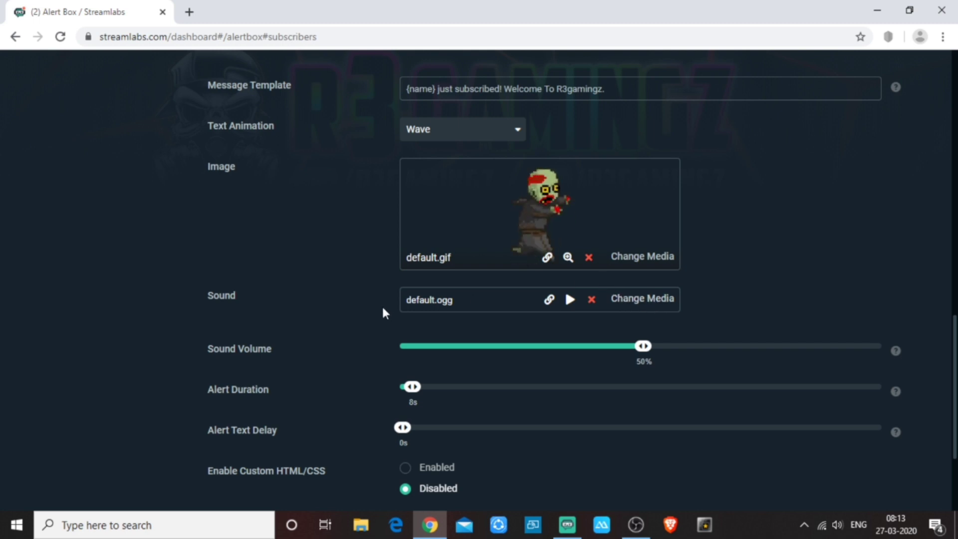
scroll(355, 314, down, 3)
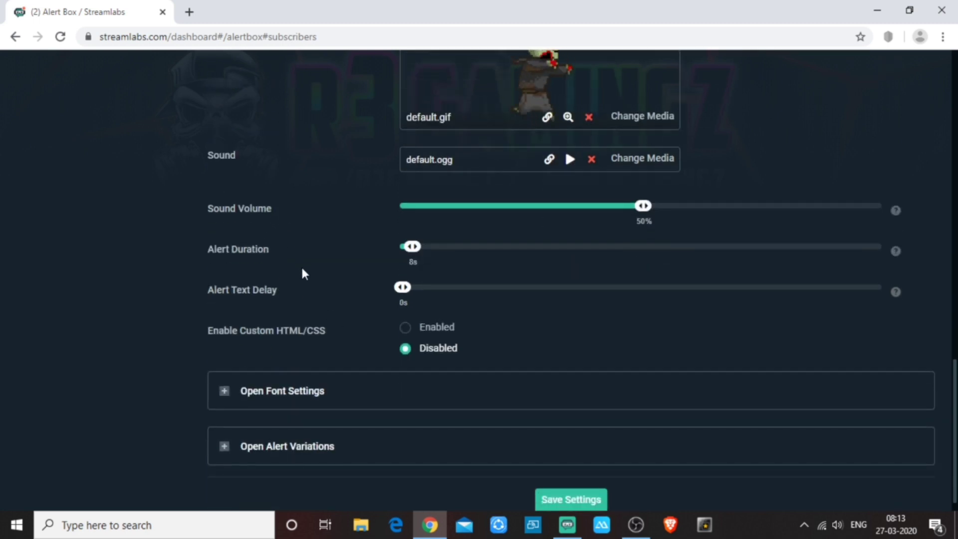
scroll(340, 349, down, 1)
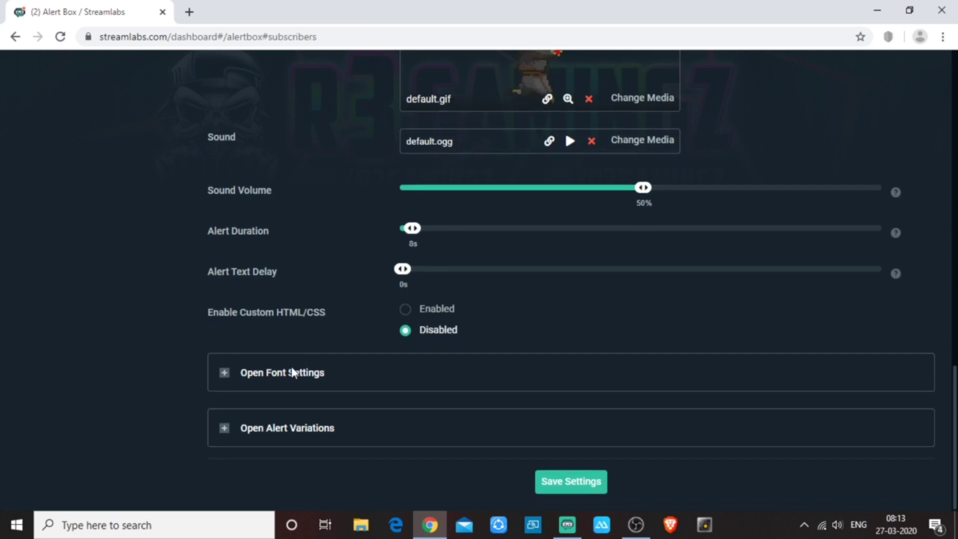
click(225, 376)
scroll(298, 369, down, 3)
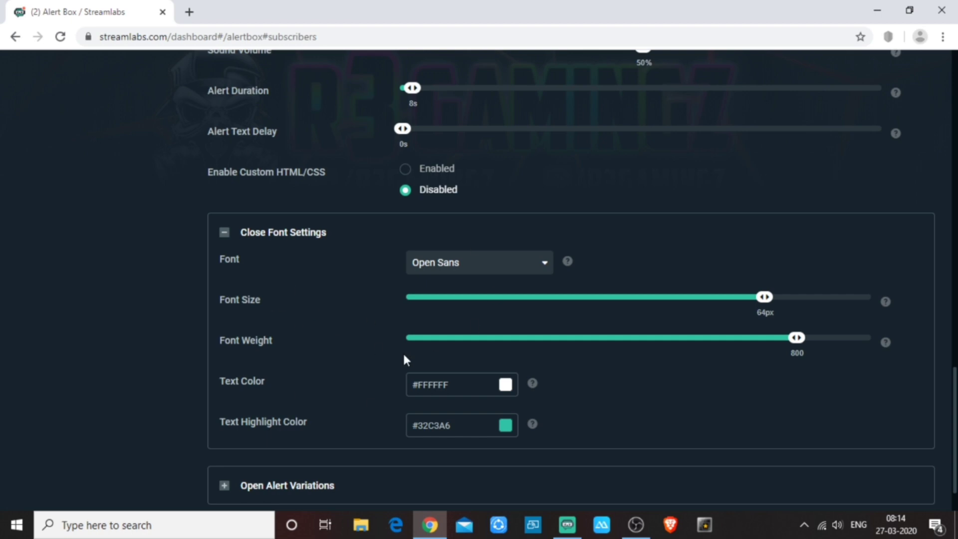
scroll(380, 342, down, 1)
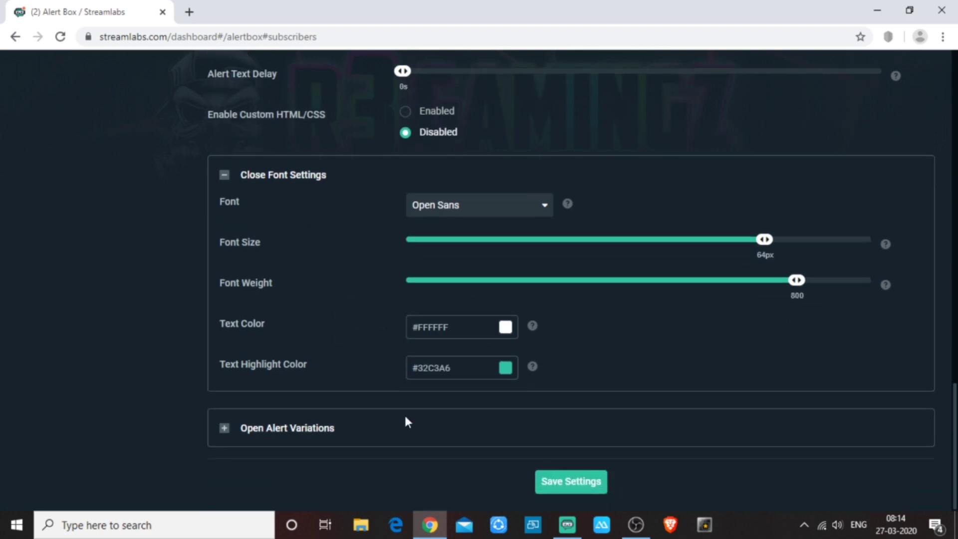
click(229, 180)
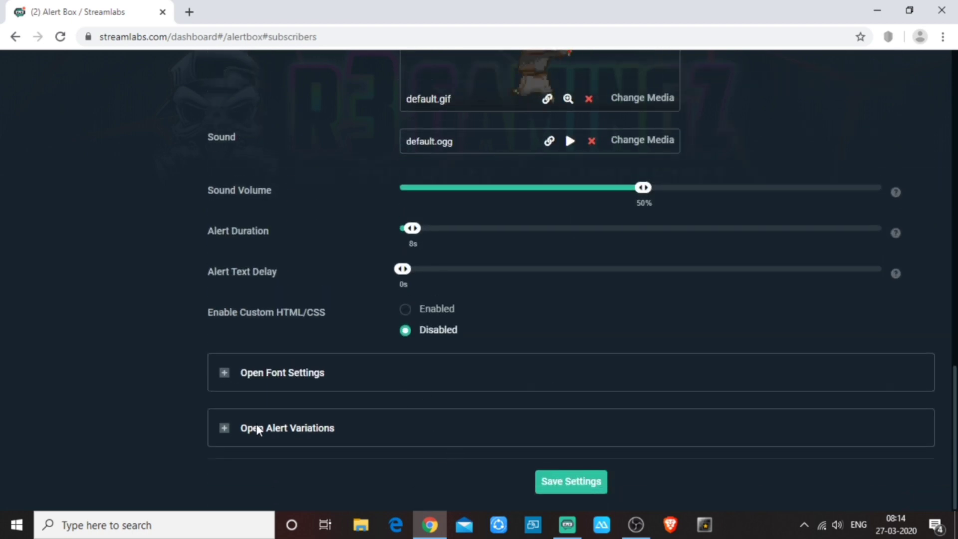
Check the subscriber alert's variation options, collapse them, and save the alert box settings
click(230, 428)
scroll(260, 350, down, 2)
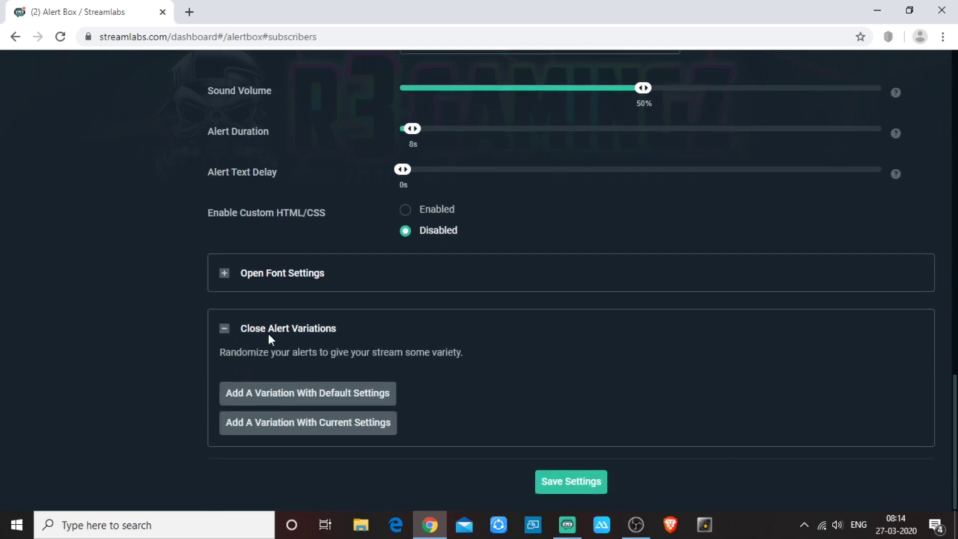
click(224, 329)
click(574, 481)
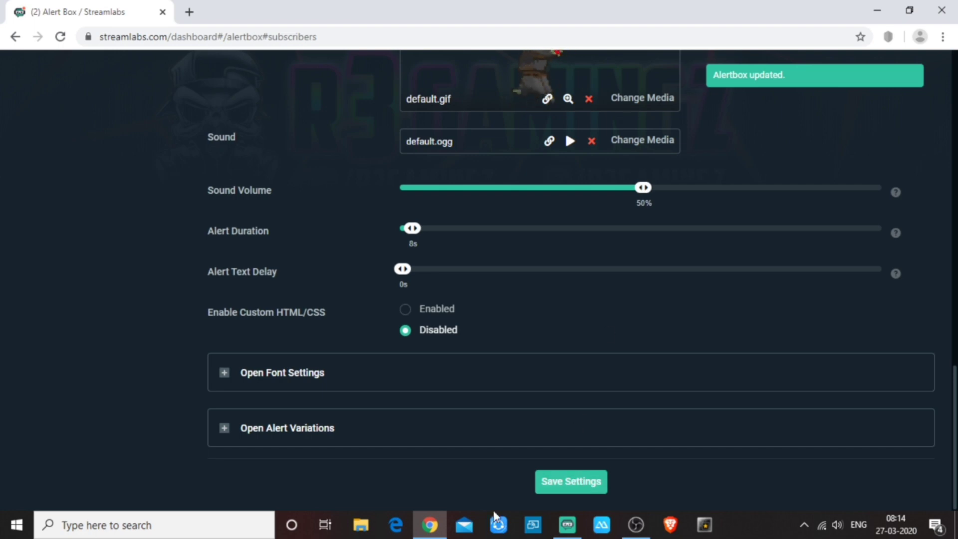
Shrink the browser window so the OBS preview is visible beside it, and send a test subscriber alert
scroll(342, 229, up, 7)
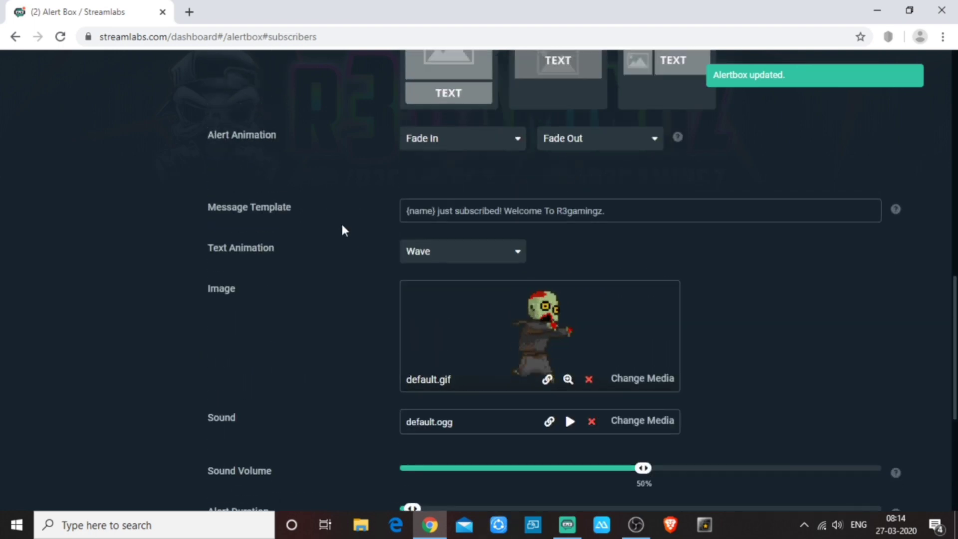
click(909, 10)
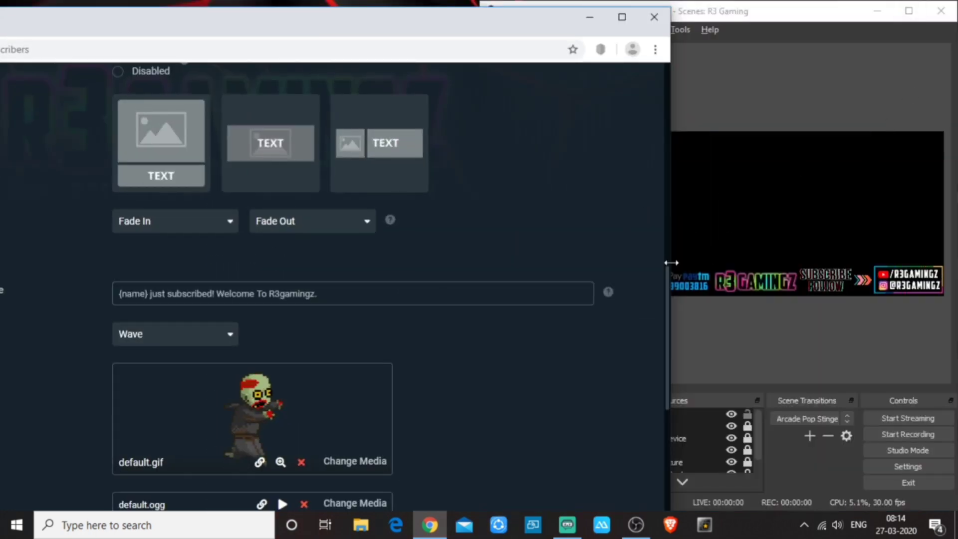
scroll(308, 250, up, 13)
scroll(310, 257, down, 4)
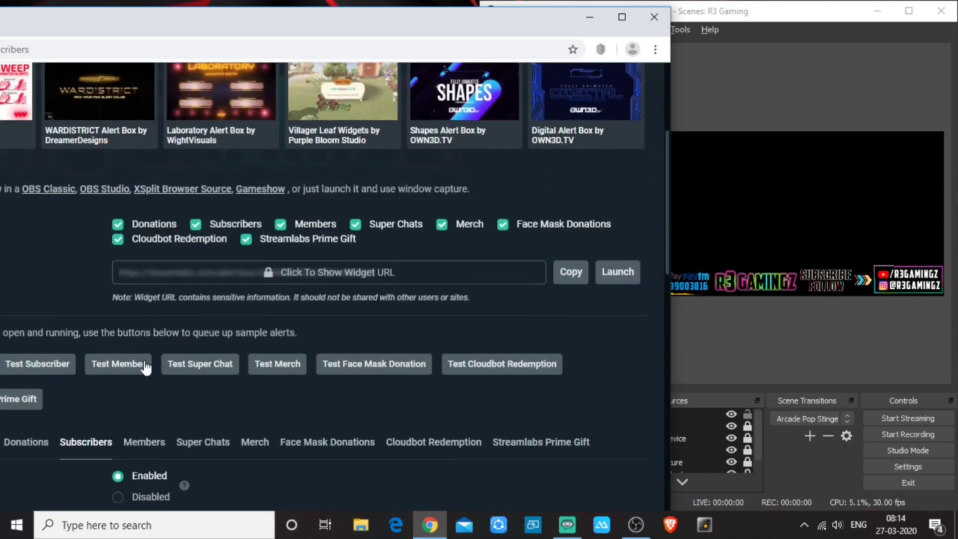
click(43, 364)
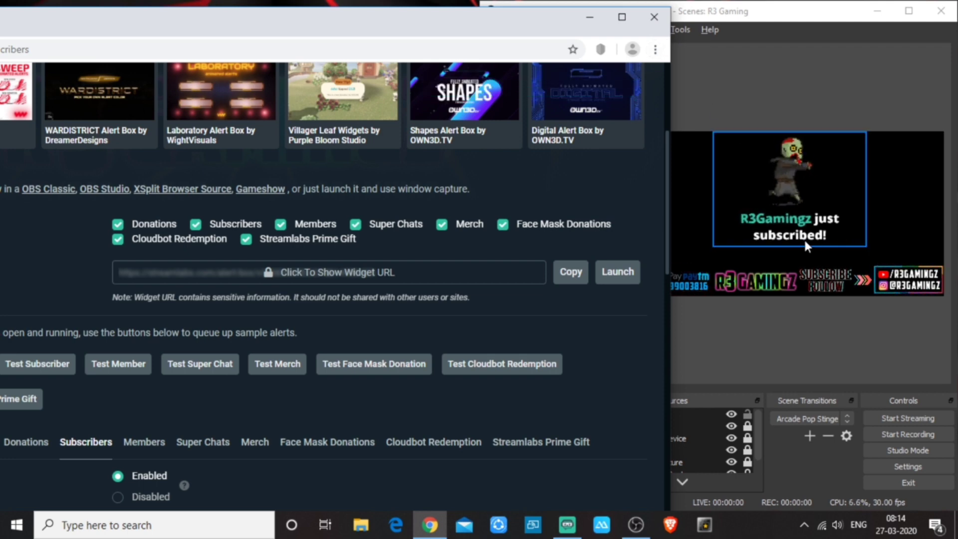
Open the Members alert settings and review their layout, animation and message template options
scroll(418, 273, down, 2)
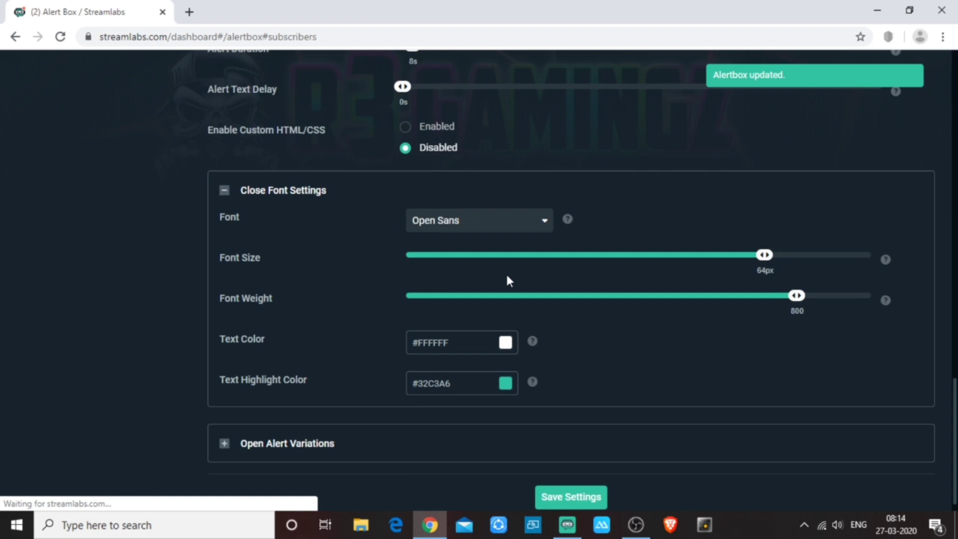
scroll(506, 278, up, 10)
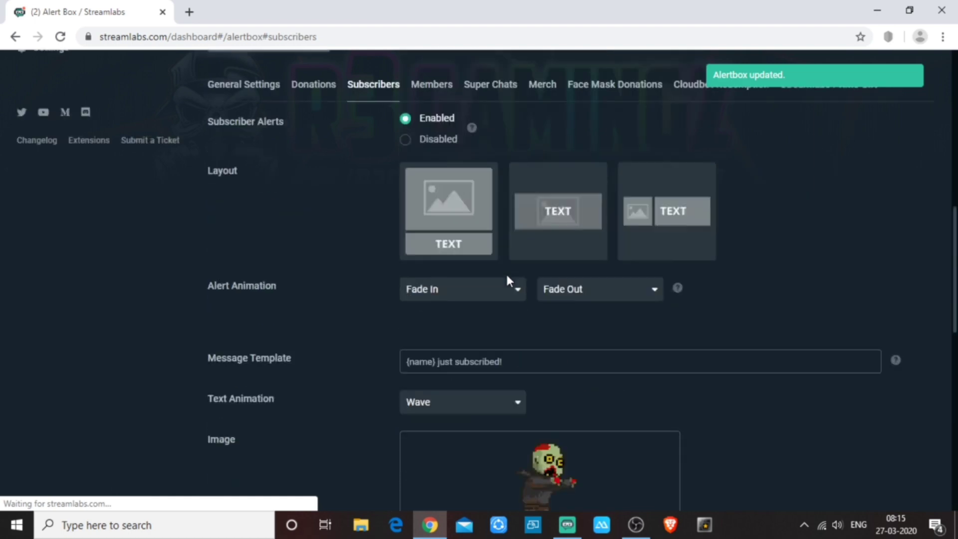
scroll(507, 277, up, 5)
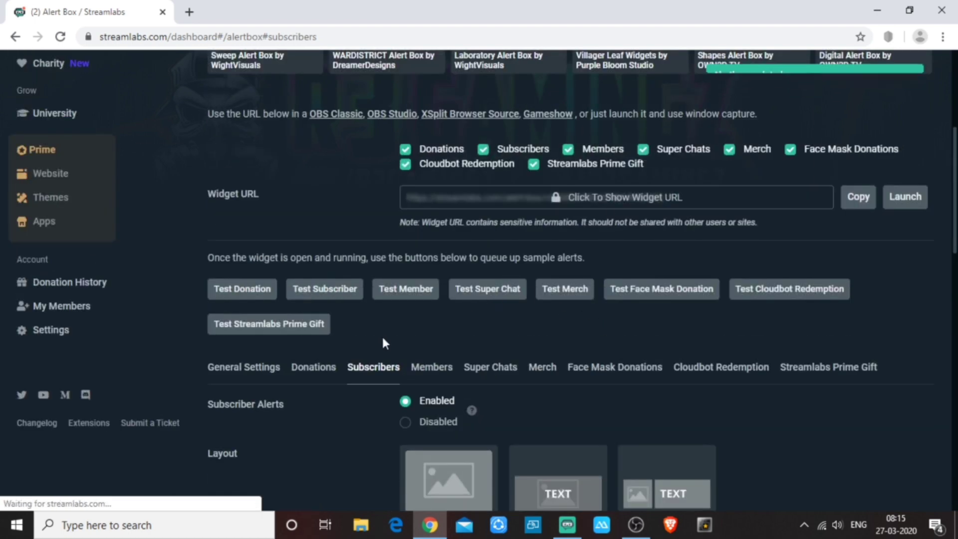
scroll(396, 363, down, 4)
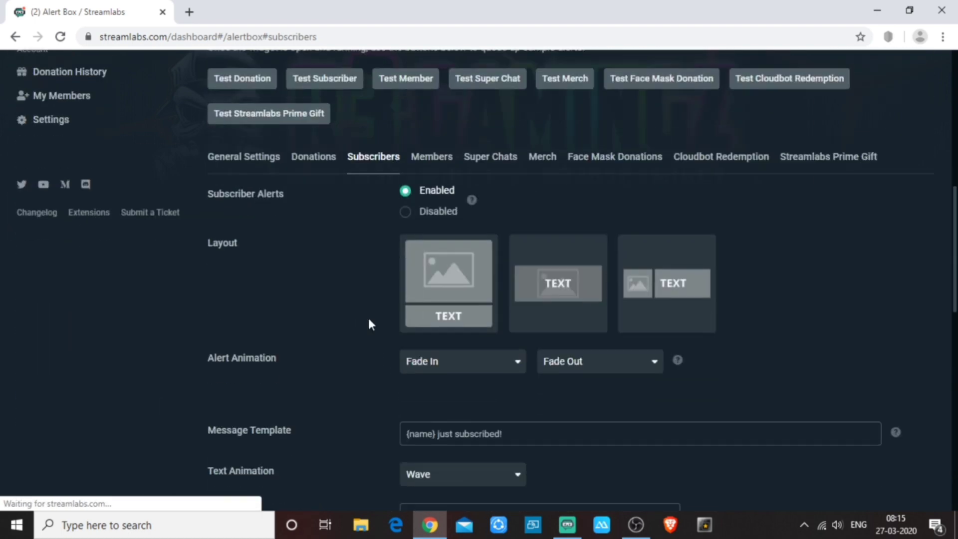
click(441, 159)
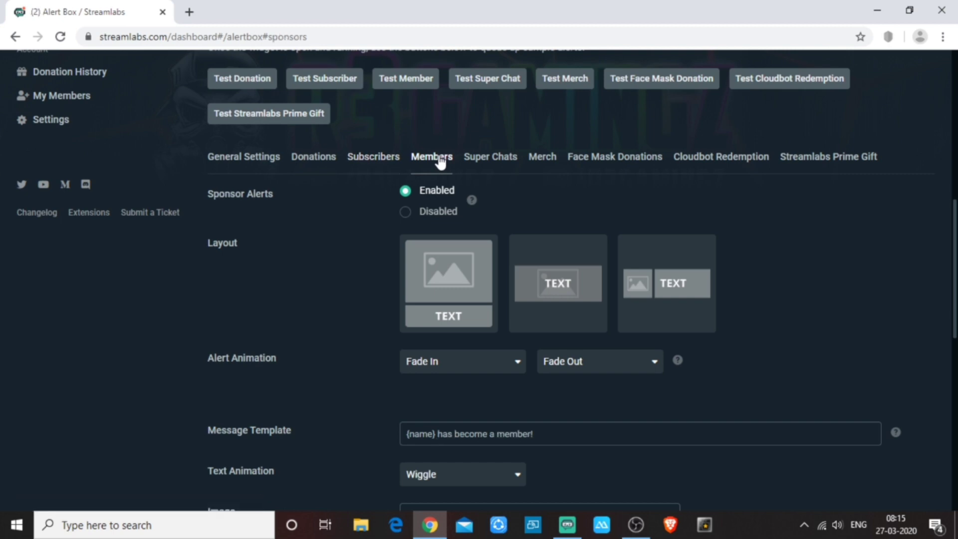
scroll(881, 324, down, 2)
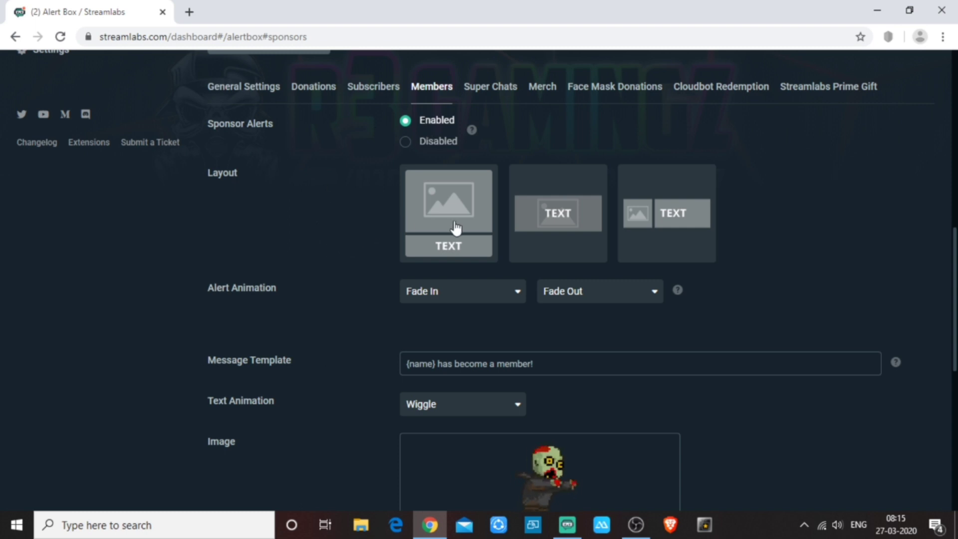
Examine the member alert's message template with its {name} placeholder, and its image, sound, duration and text delay options
scroll(455, 320, down, 1)
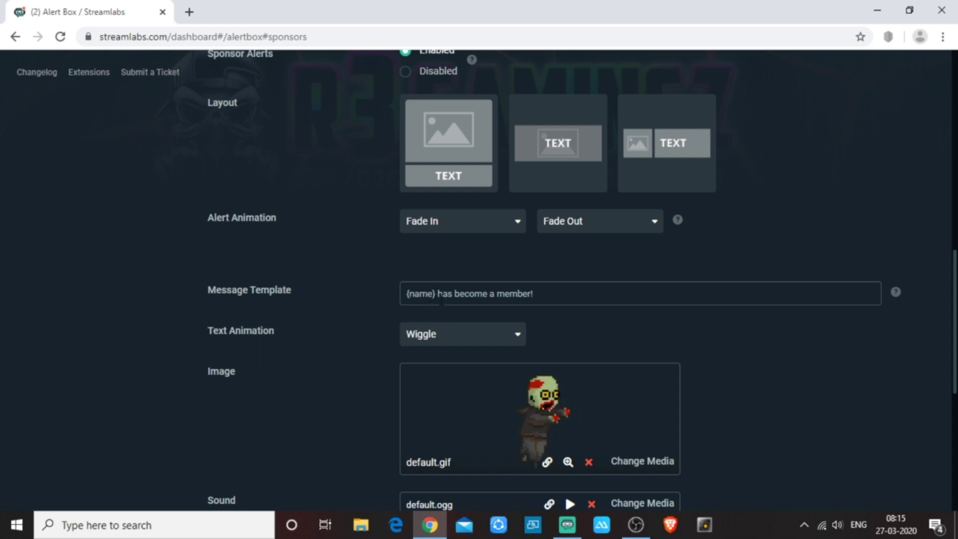
drag(435, 297, 388, 294)
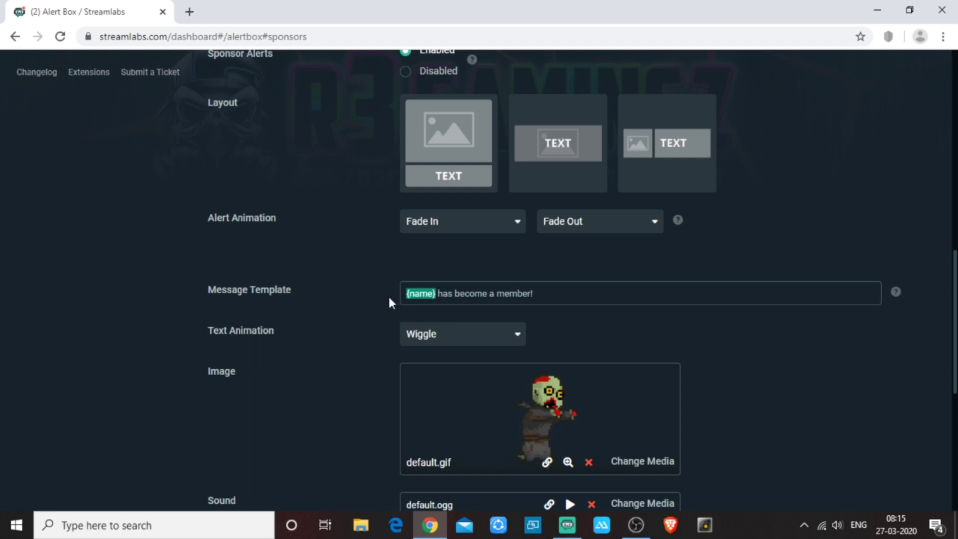
scroll(280, 315, up, 2)
scroll(302, 334, down, 2)
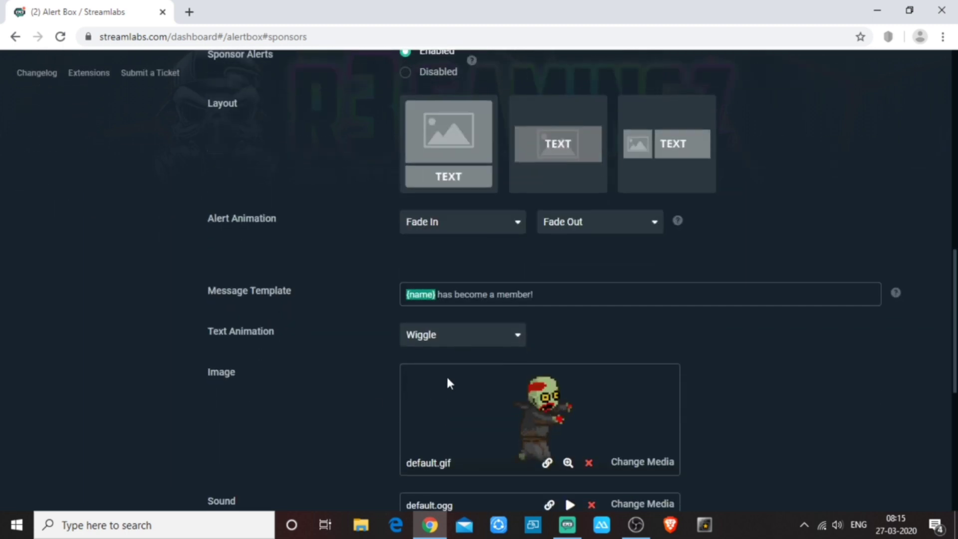
scroll(213, 388, down, 2)
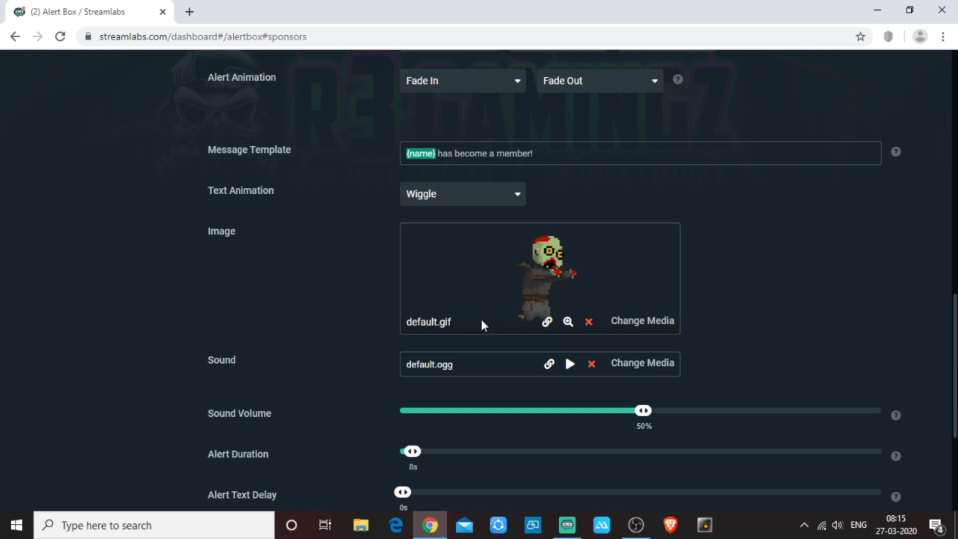
scroll(318, 379, down, 3)
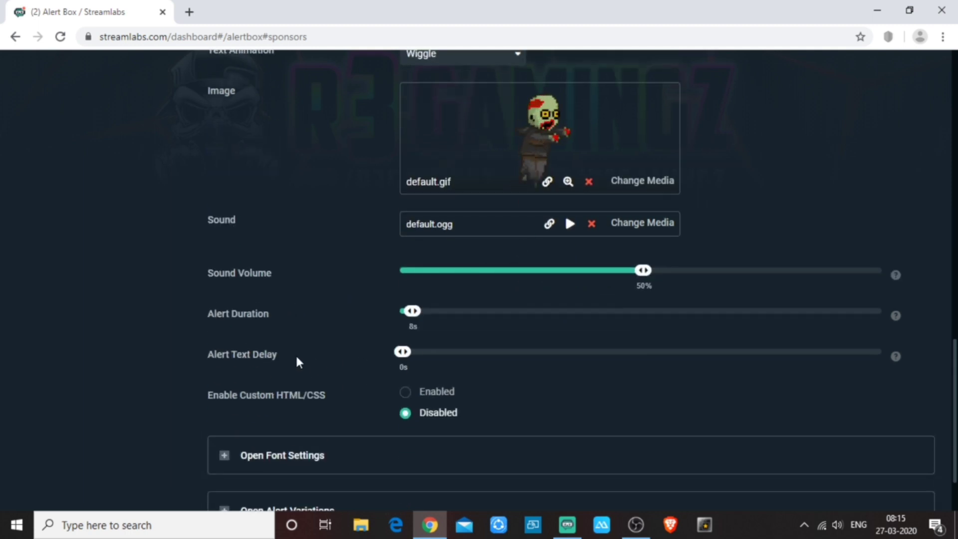
Expand the member alert's font settings to check them, collapse them again, and save the alert box settings
scroll(284, 353, down, 2)
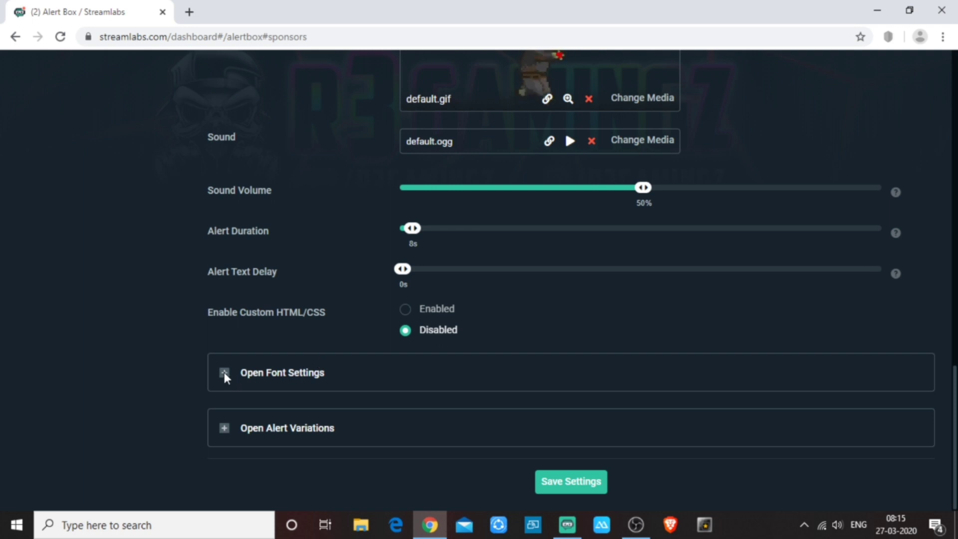
click(224, 372)
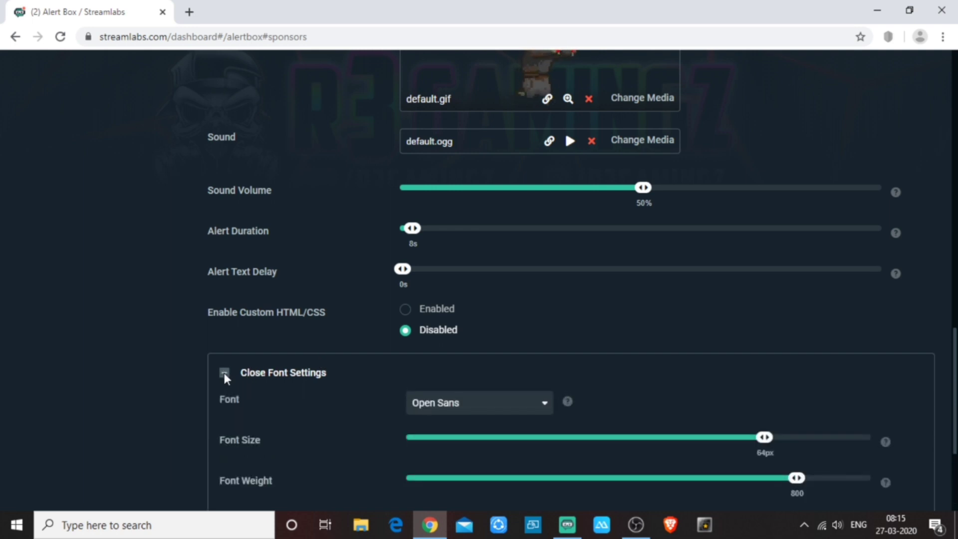
click(224, 373)
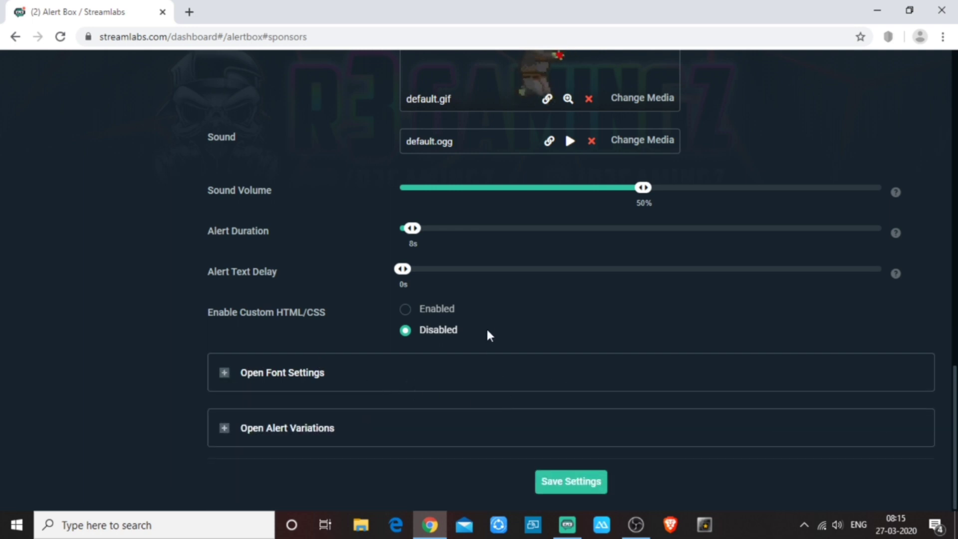
click(575, 482)
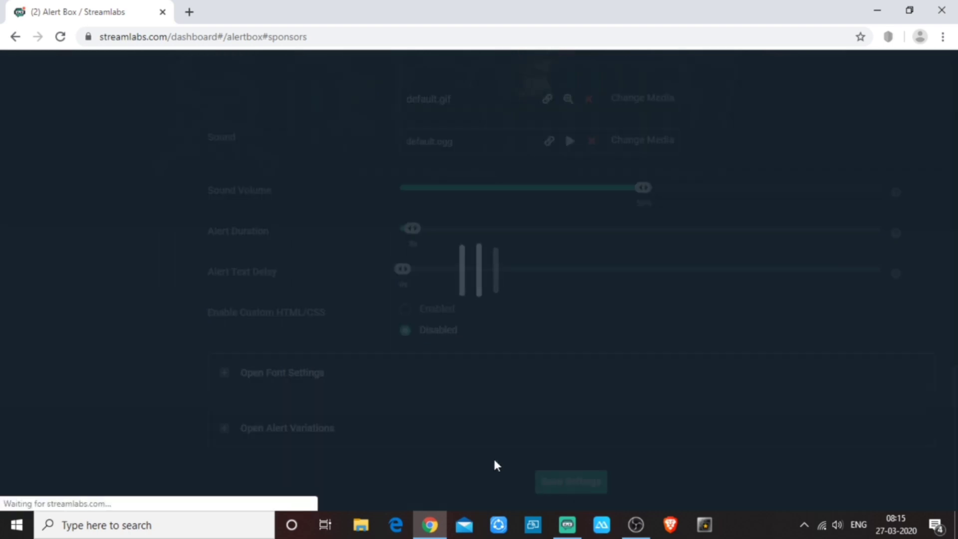
Restore the browser window to a smaller size and dock it beside the OBS preview with the alert test options in view
scroll(424, 403, up, 10)
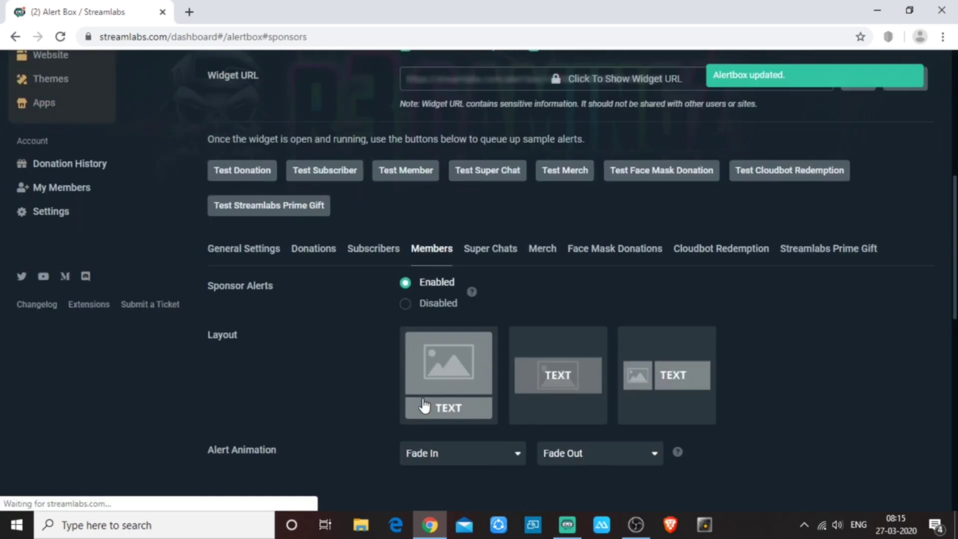
scroll(423, 405, up, 2)
click(909, 11)
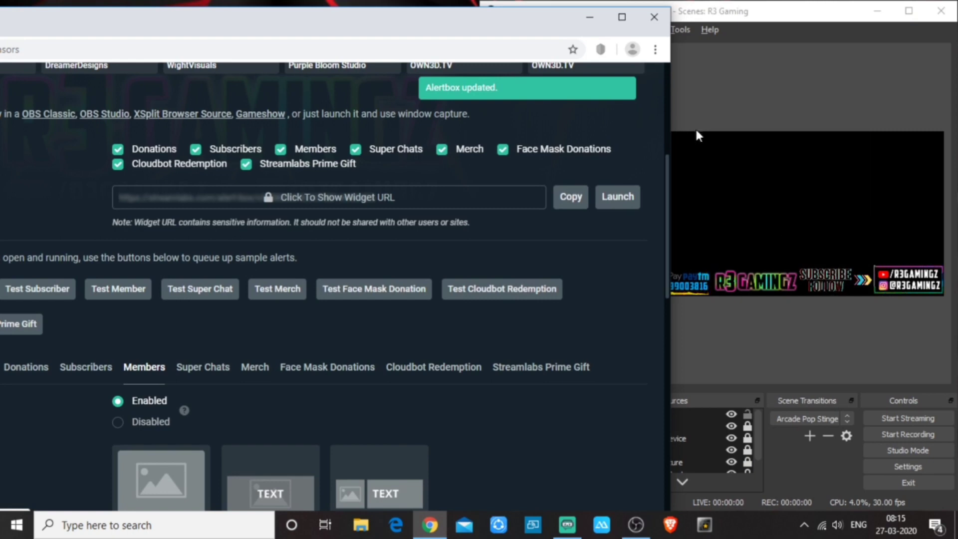
drag(237, 44, 0, 40)
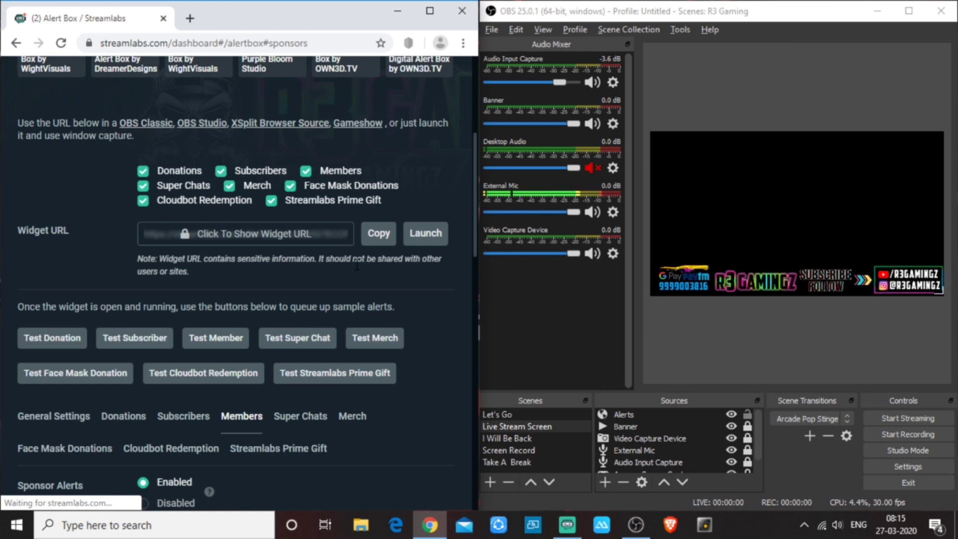
Send test donation, subscriber and member alerts and watch each one in the OBS preview
click(60, 341)
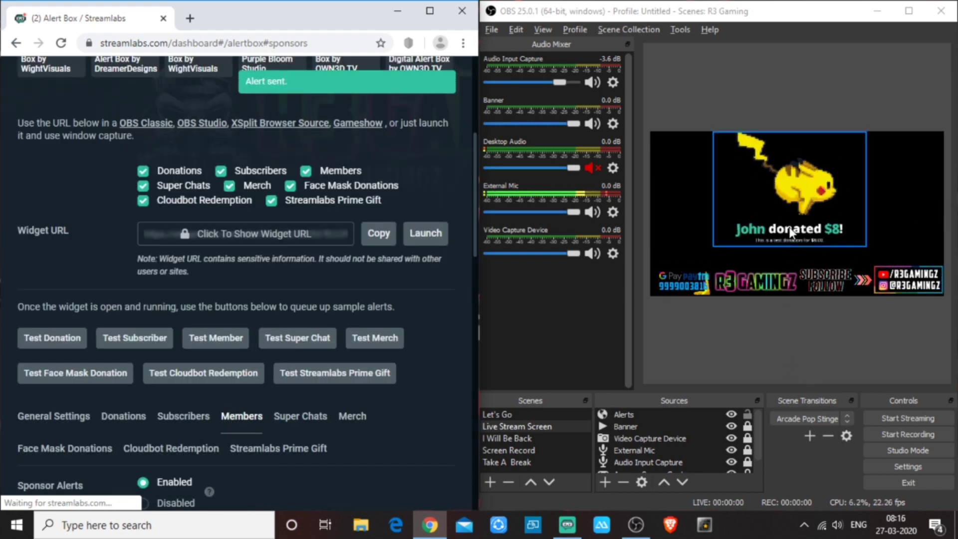
click(135, 341)
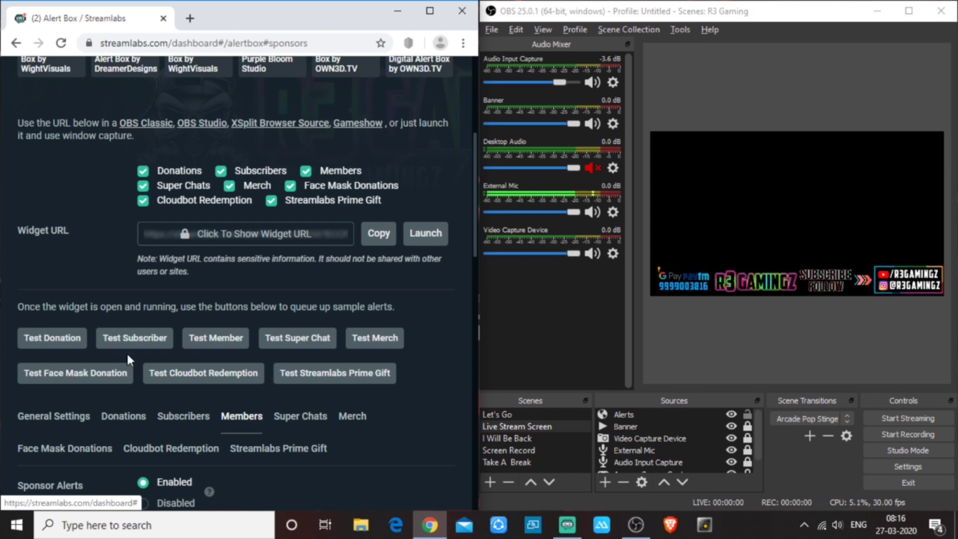
click(133, 340)
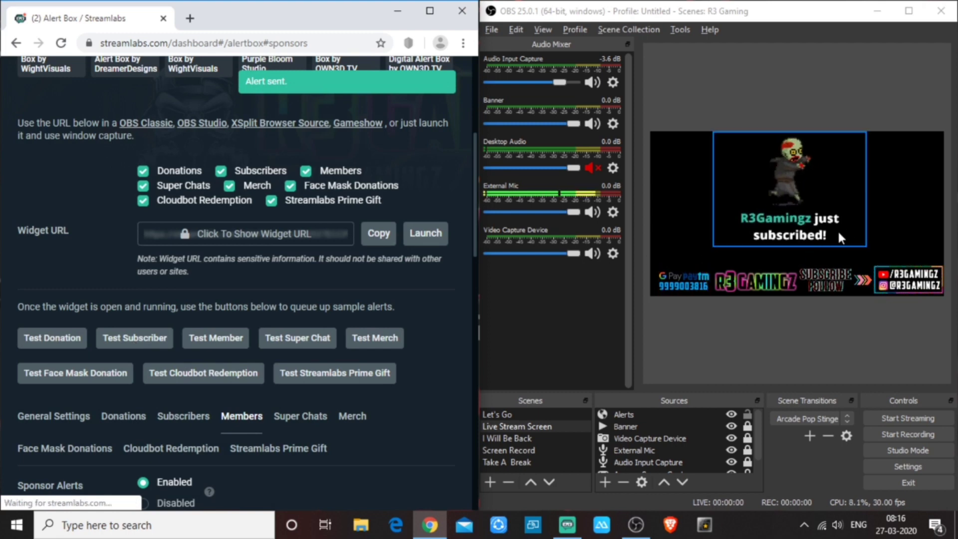
click(219, 338)
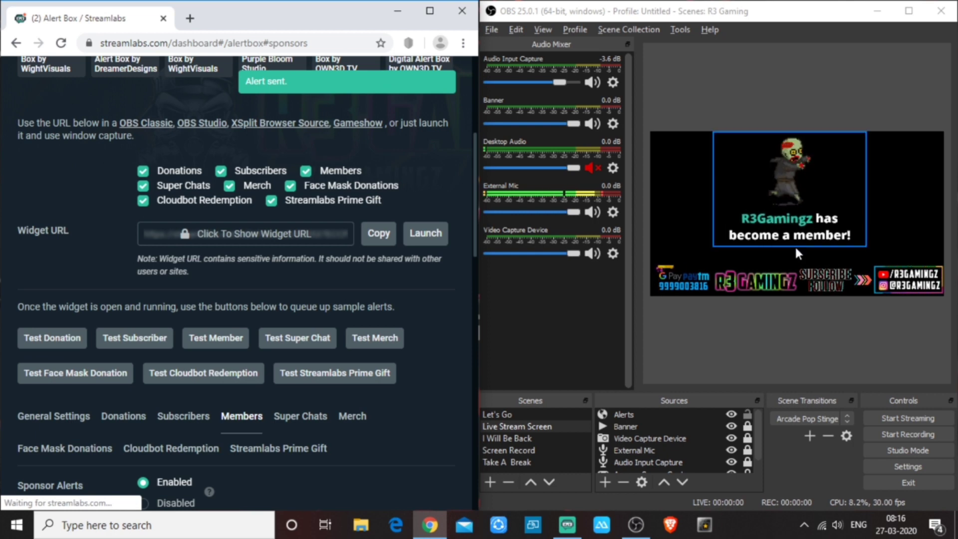
Look over the Members alert settings again and maximize the browser window
scroll(422, 321, down, 3)
scroll(420, 317, down, 6)
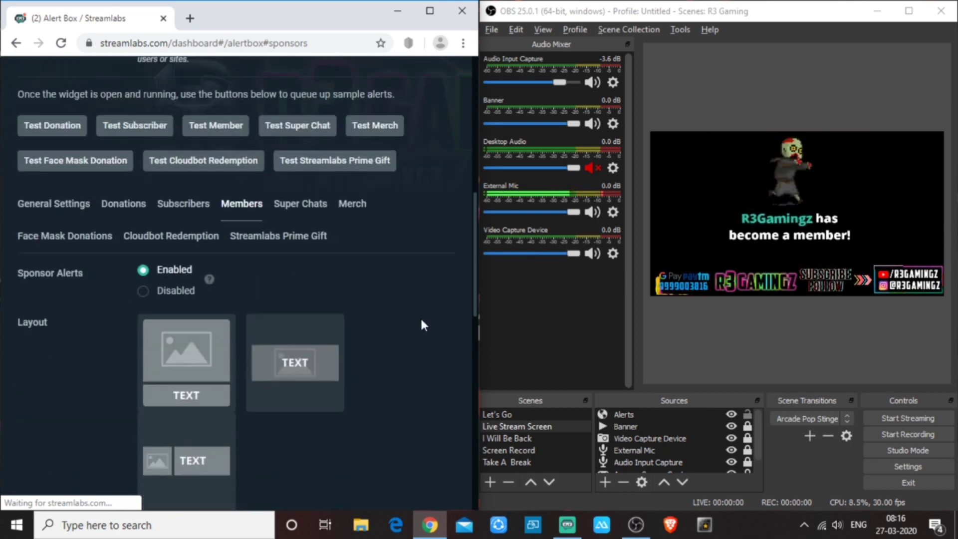
scroll(420, 317, up, 2)
scroll(106, 239, up, 5)
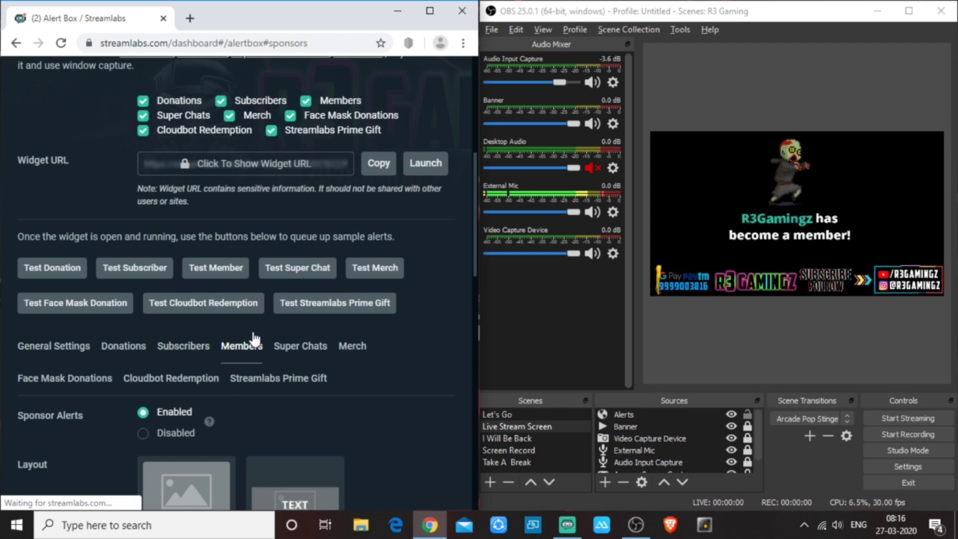
click(430, 10)
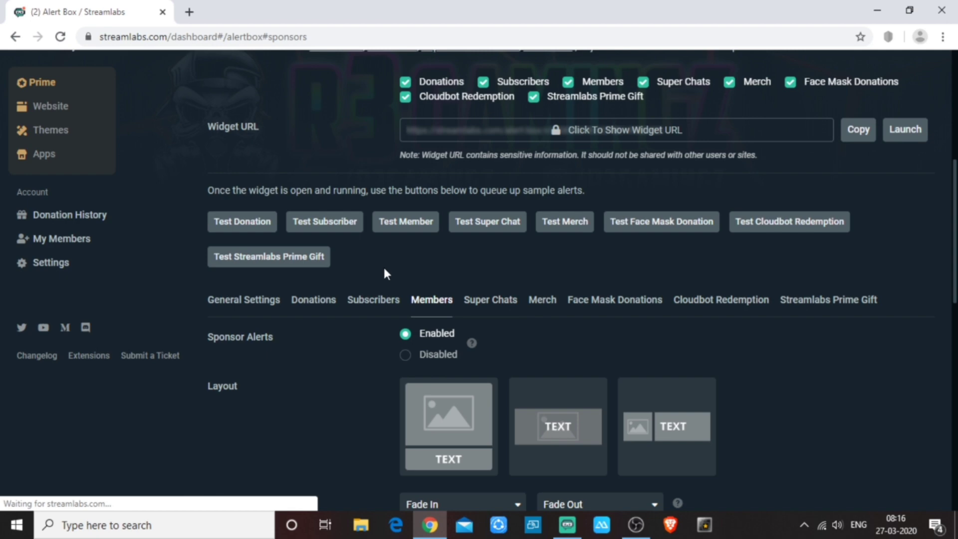
scroll(384, 313, down, 5)
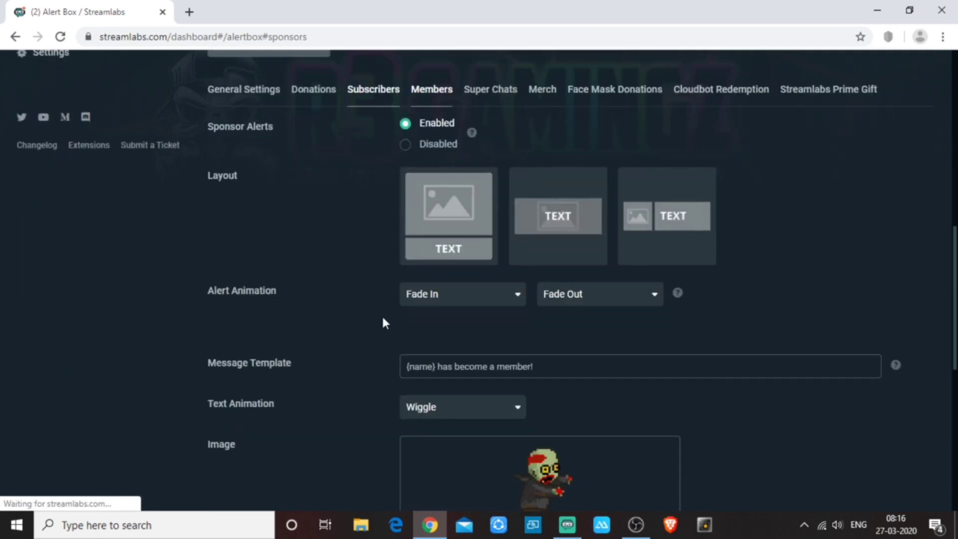
scroll(321, 272, up, 3)
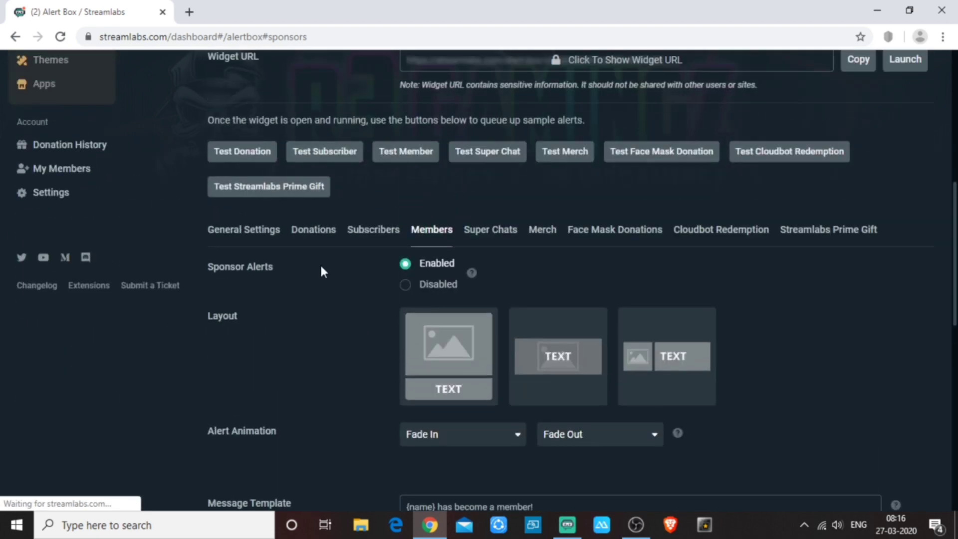
Switch to OBS, maximize it, and remove the Alerts source from the Live Stream Screen scene
click(876, 9)
click(907, 9)
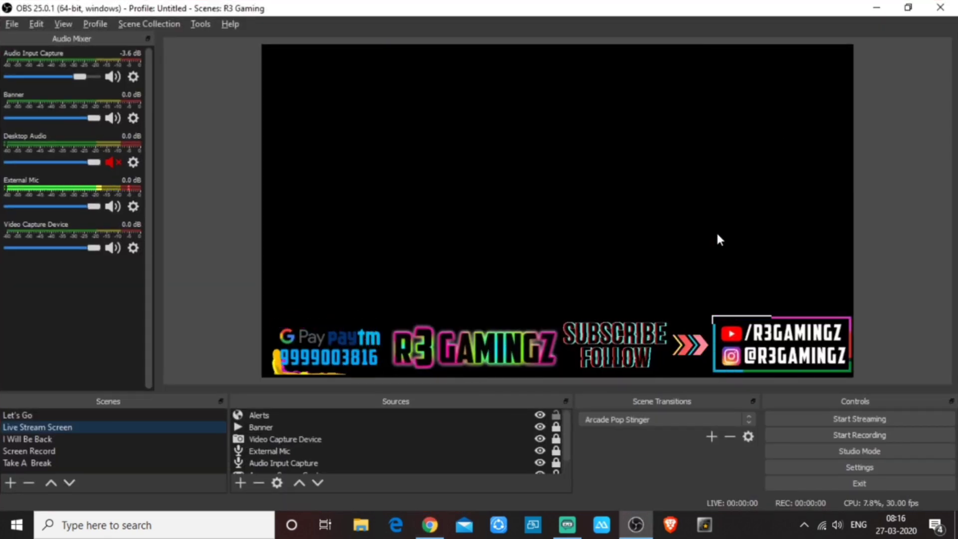
click(526, 417)
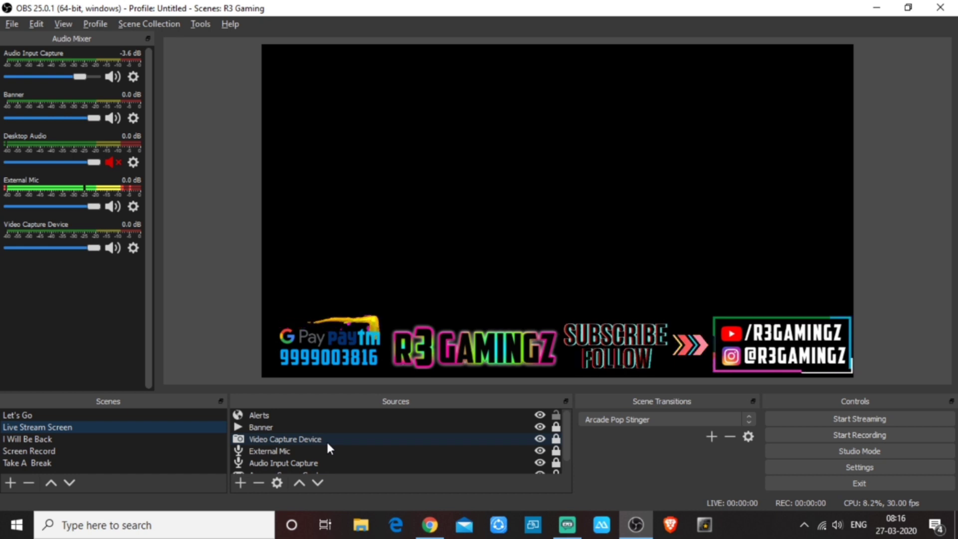
scroll(322, 451, down, 1)
scroll(296, 424, up, 1)
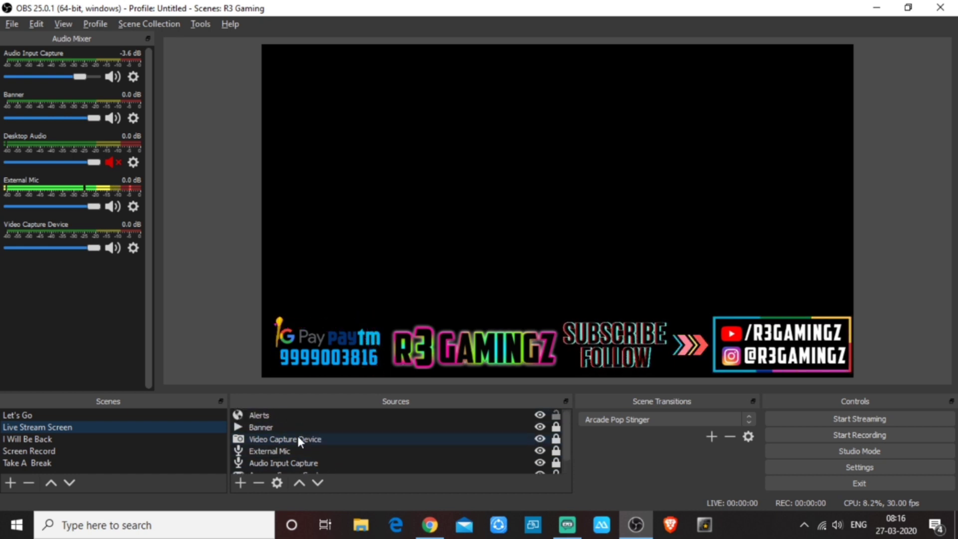
click(306, 416)
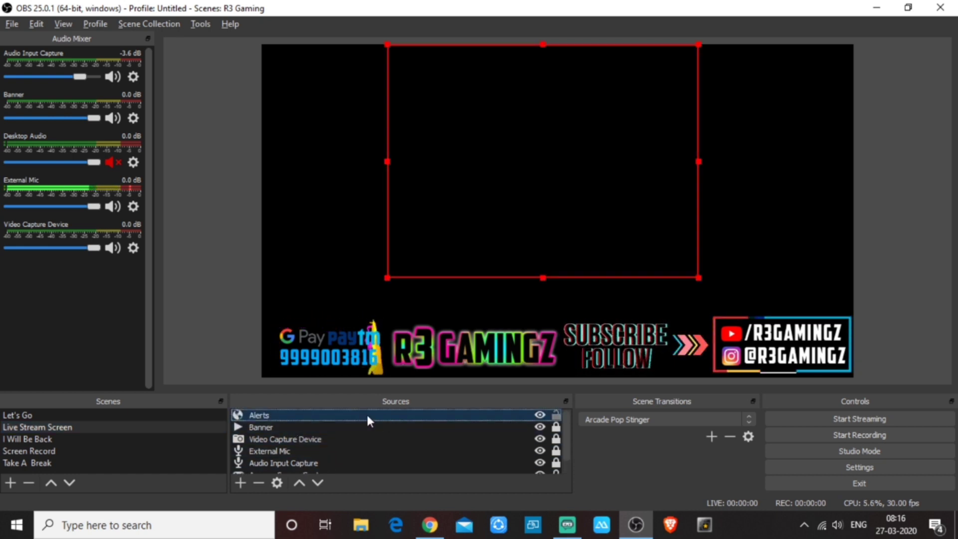
click(258, 483)
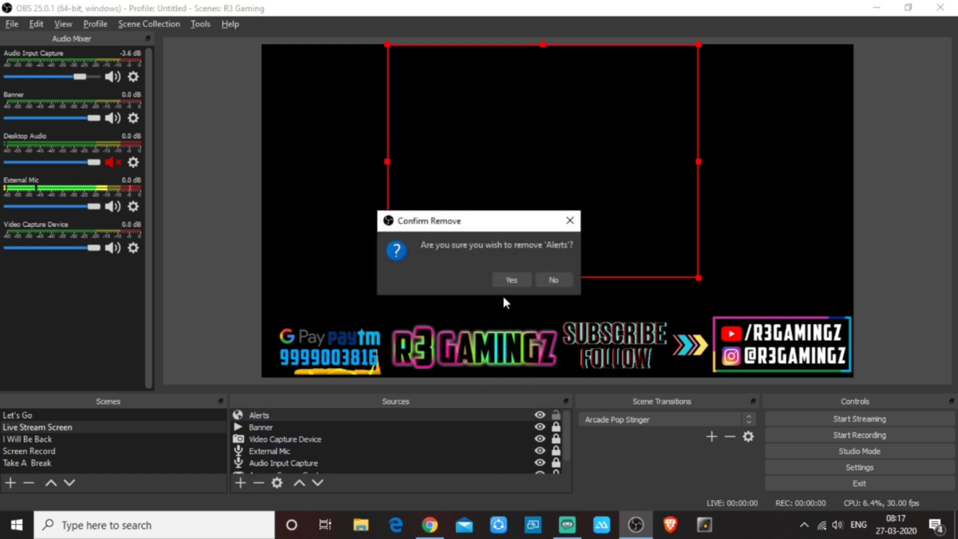
click(516, 280)
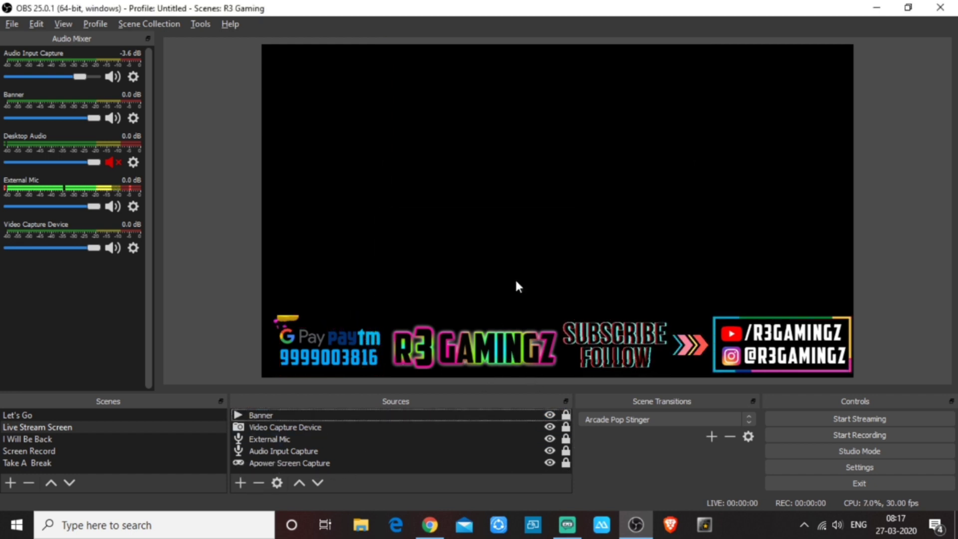
Add a new Browser source named "Alerts Box" to the Live Stream Screen scene
click(239, 484)
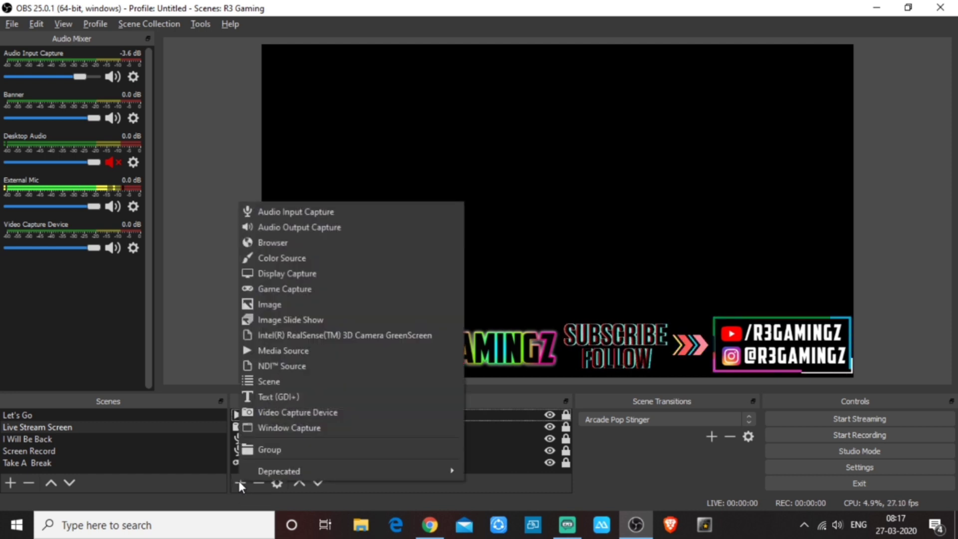
click(284, 242)
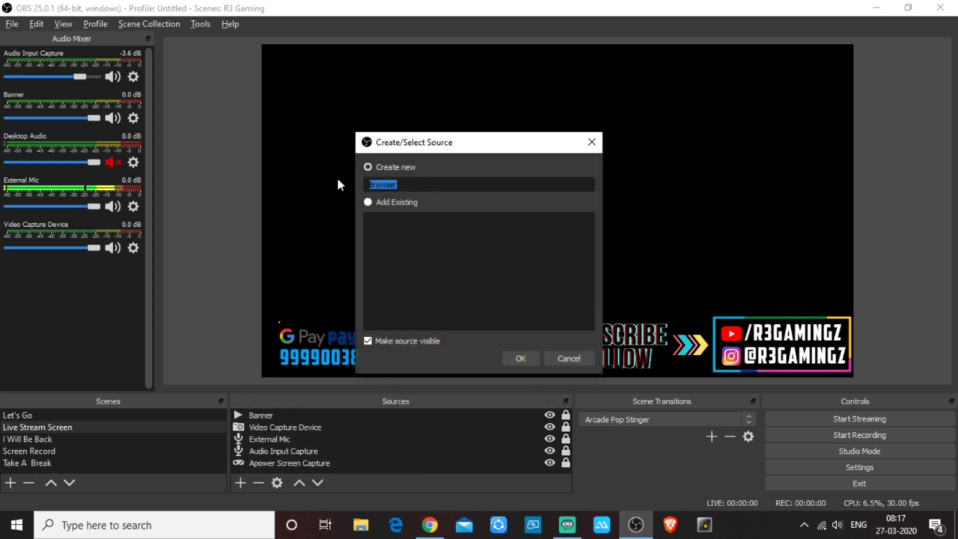
text(Alerts Box)
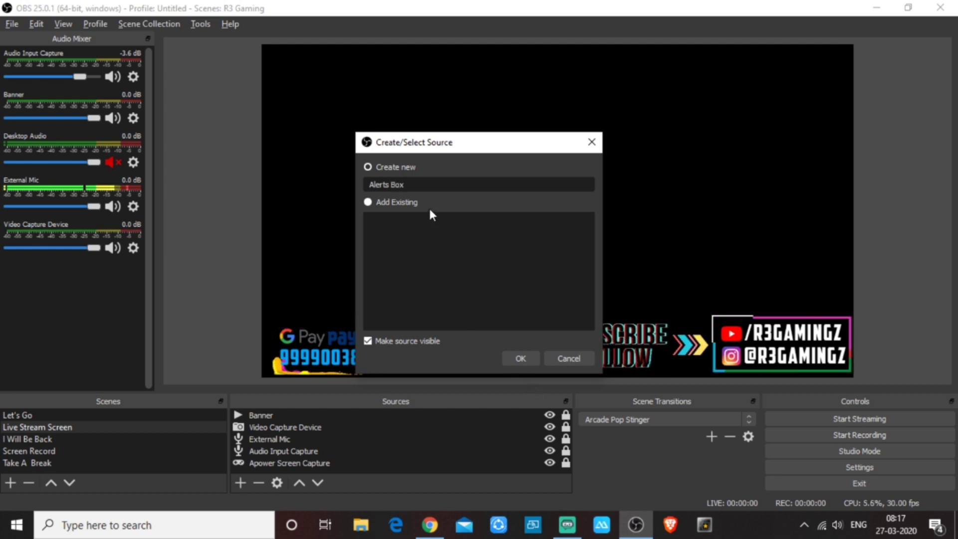
click(524, 358)
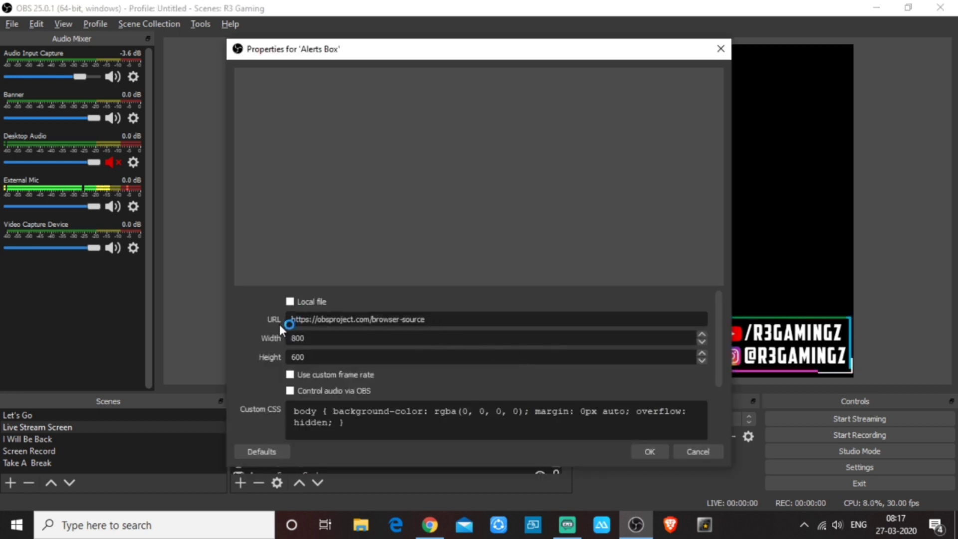
Copy the alert box widget URL from Streamlabs and paste it as the URL of the Alerts Box source in OBS
drag(441, 318, 290, 320)
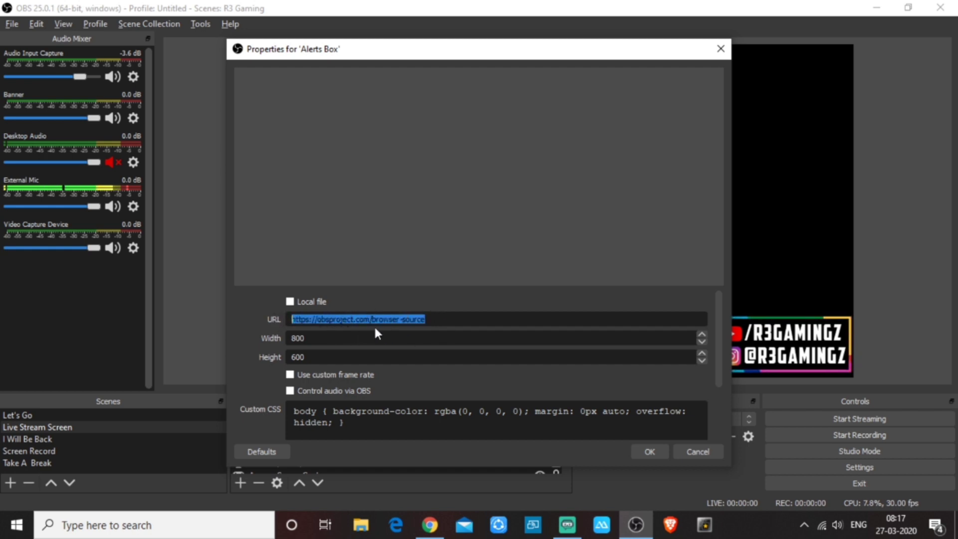
click(430, 525)
scroll(832, 390, up, 4)
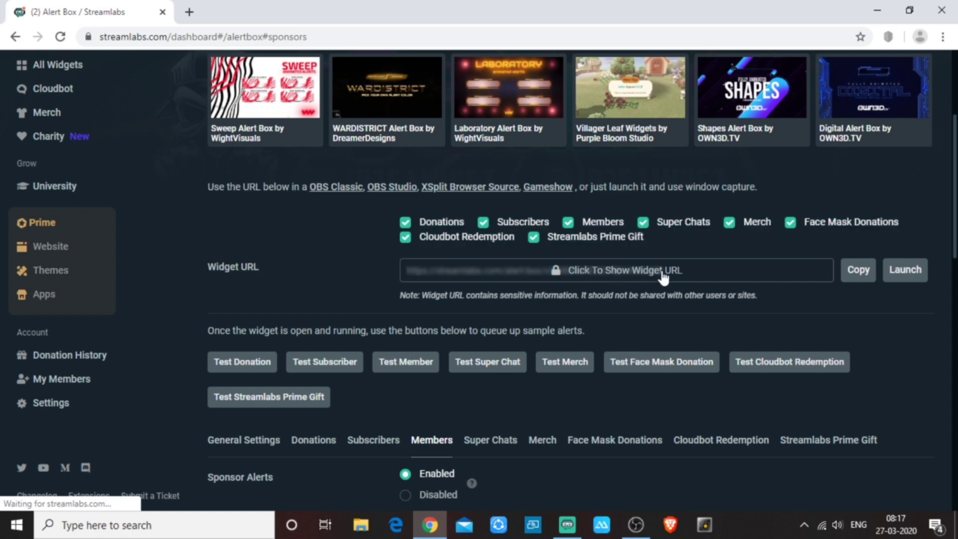
click(865, 275)
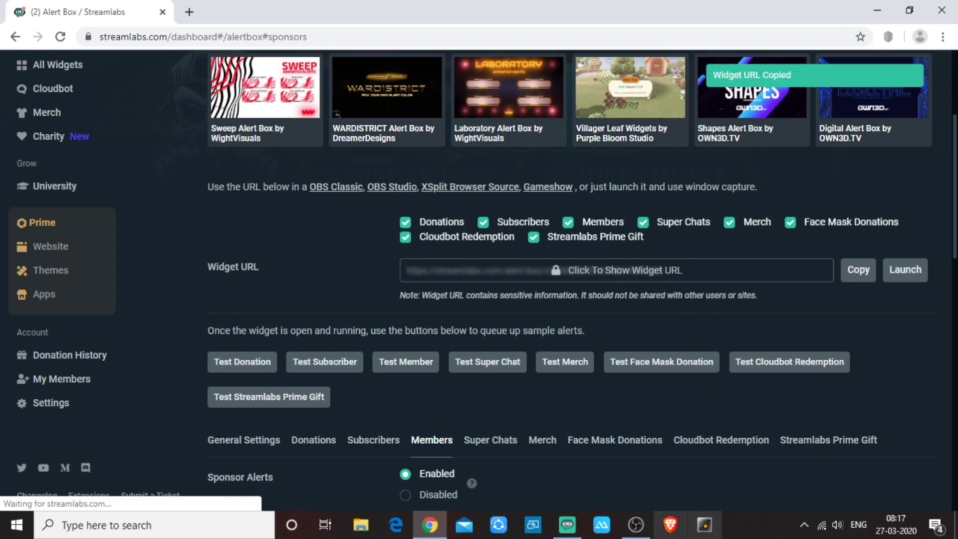
click(636, 525)
drag(444, 323, 268, 309)
key(ctrl+v)
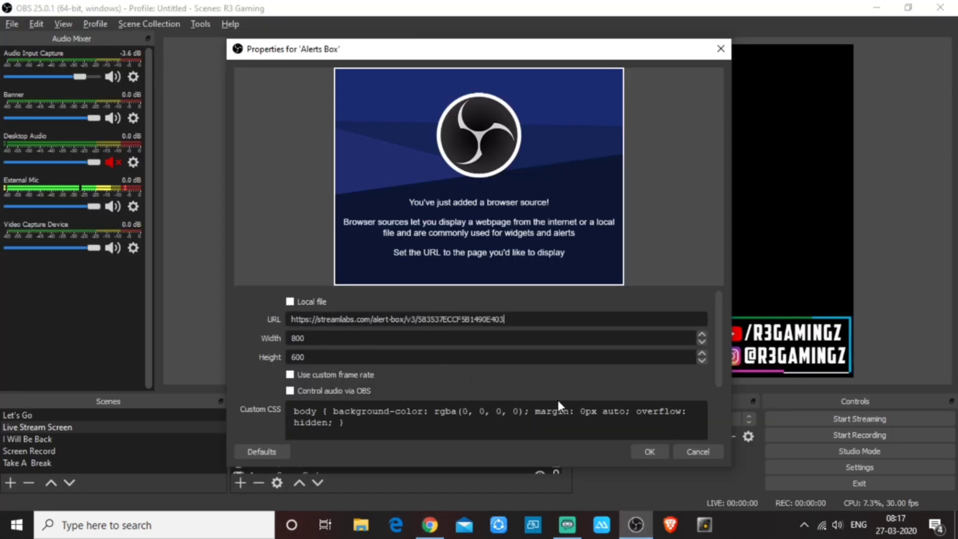
Confirm the Alerts Box source properties, then place the source slightly smaller in the upper middle of the canvas and lock it
click(642, 451)
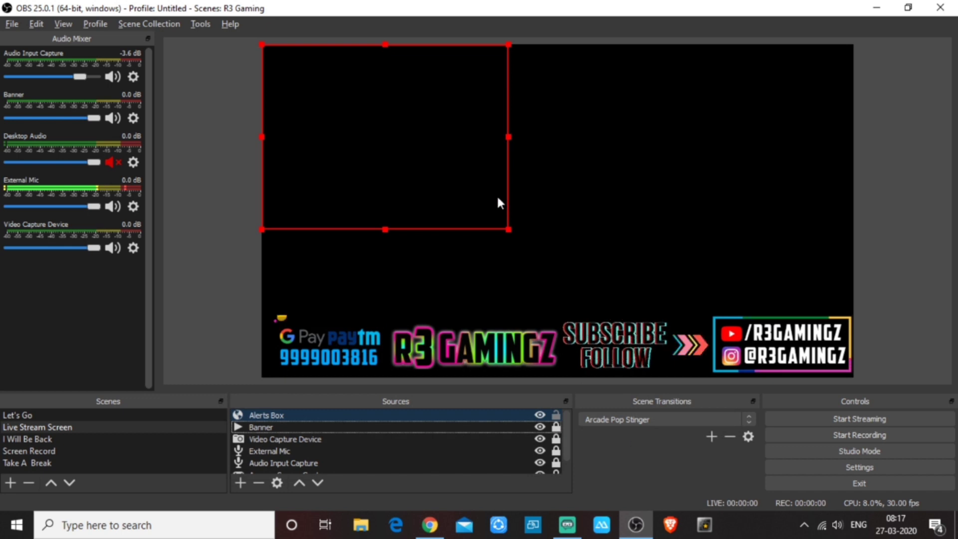
drag(421, 161, 580, 187)
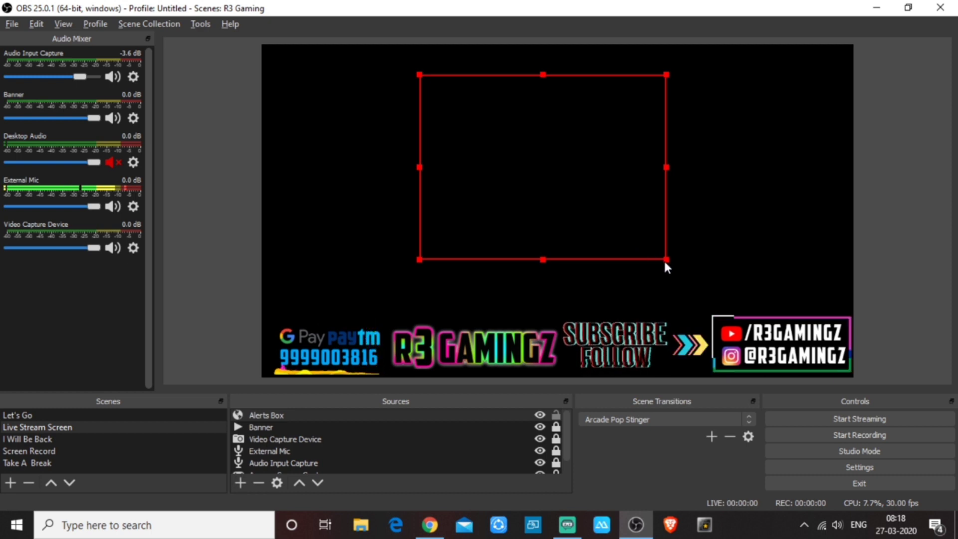
drag(666, 262, 662, 230)
drag(618, 202, 606, 194)
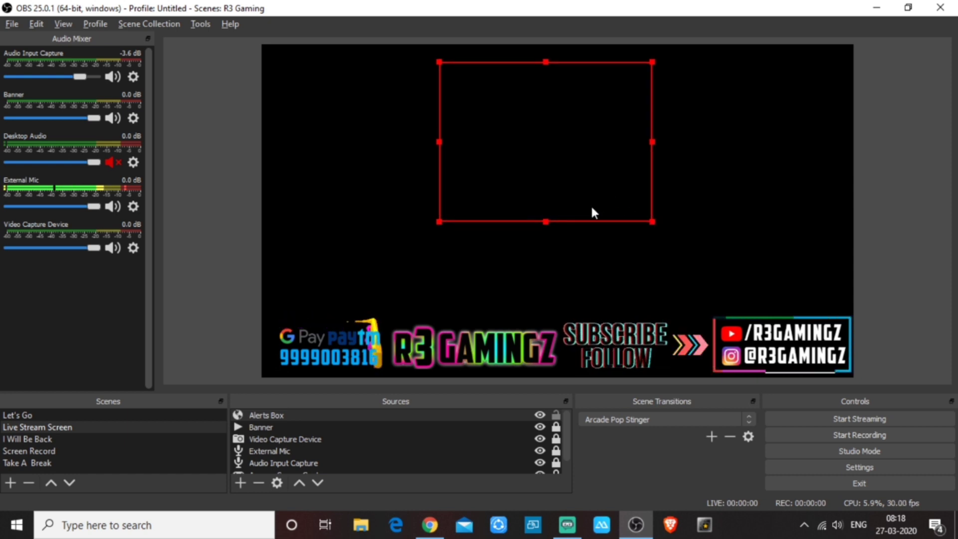
click(556, 416)
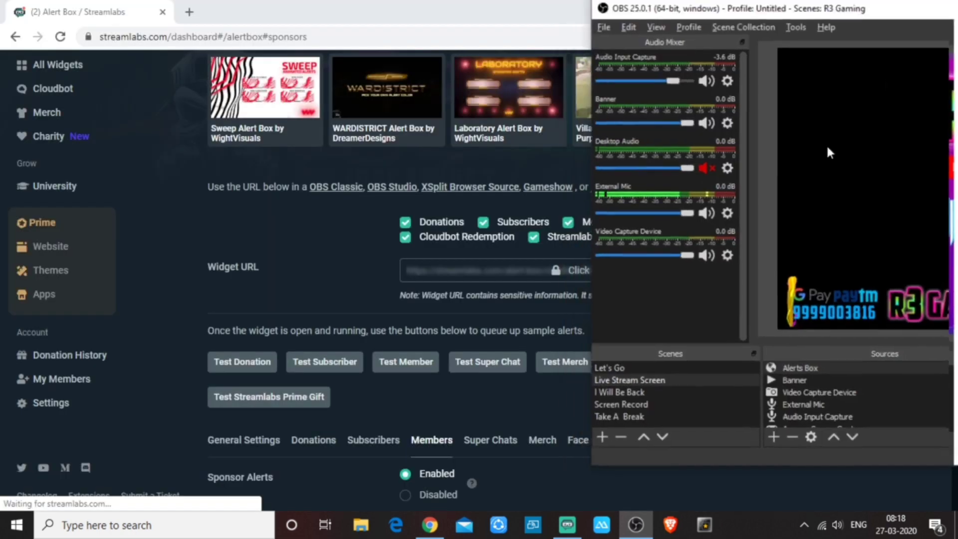
Restore the OBS window beside the browser, send a test donation alert from Streamlabs, and bring OBS forward to watch it
click(908, 7)
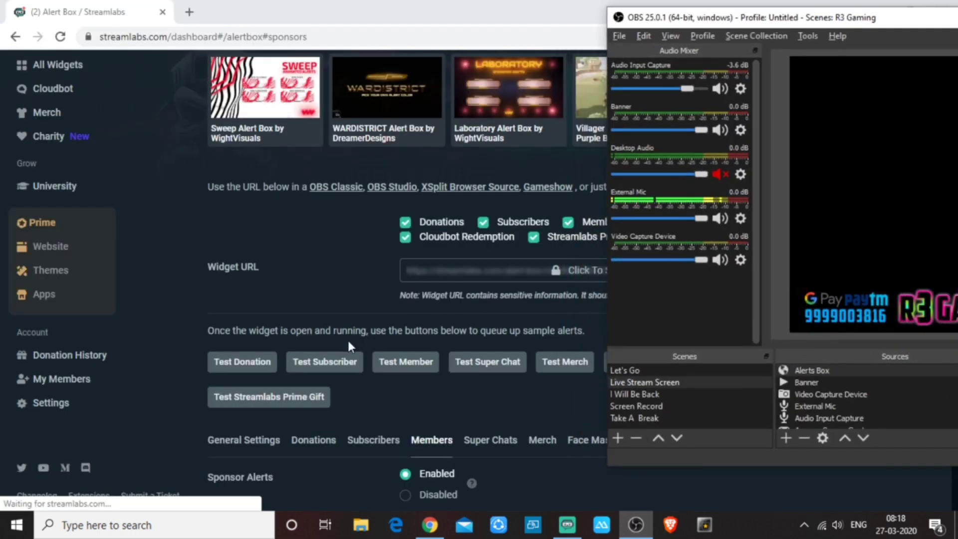
drag(872, 19, 773, 12)
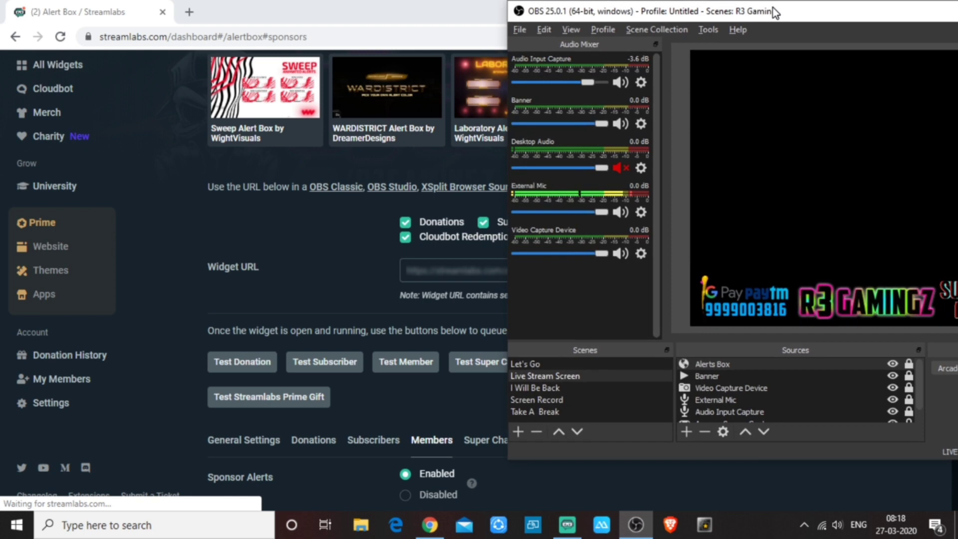
click(247, 368)
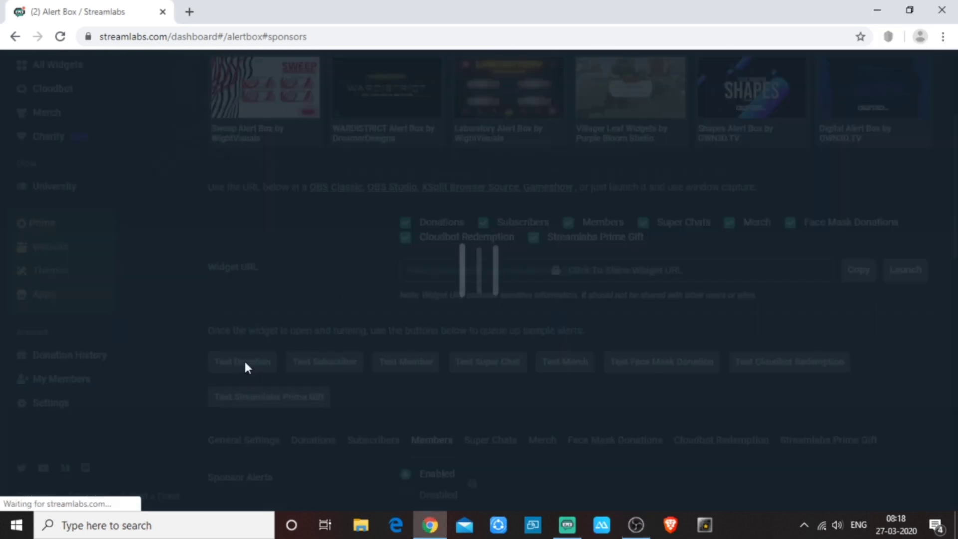
click(636, 525)
drag(869, 16, 687, 28)
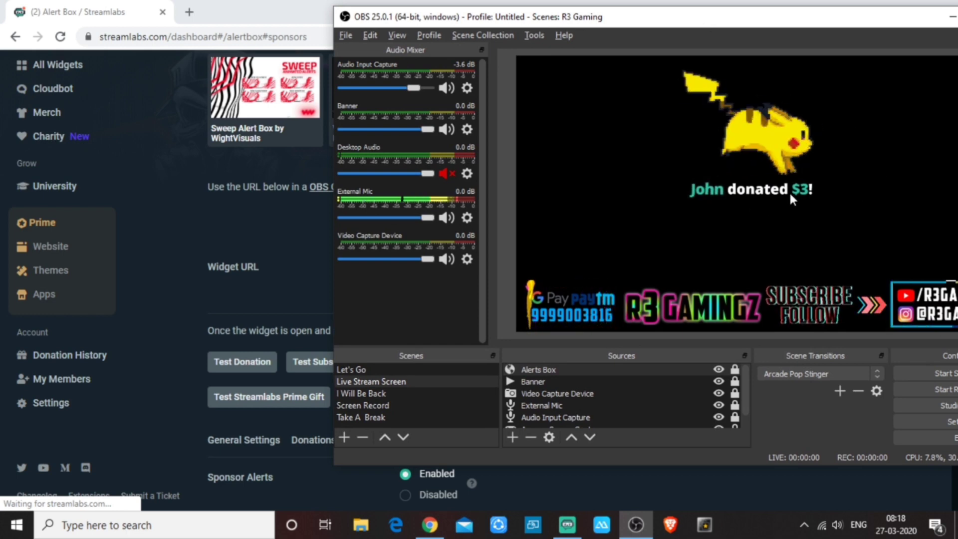
Arrange the Streamlabs browser window and OBS side by side, each filling half of the screen
click(284, 14)
drag(283, 14, 0, 44)
click(696, 44)
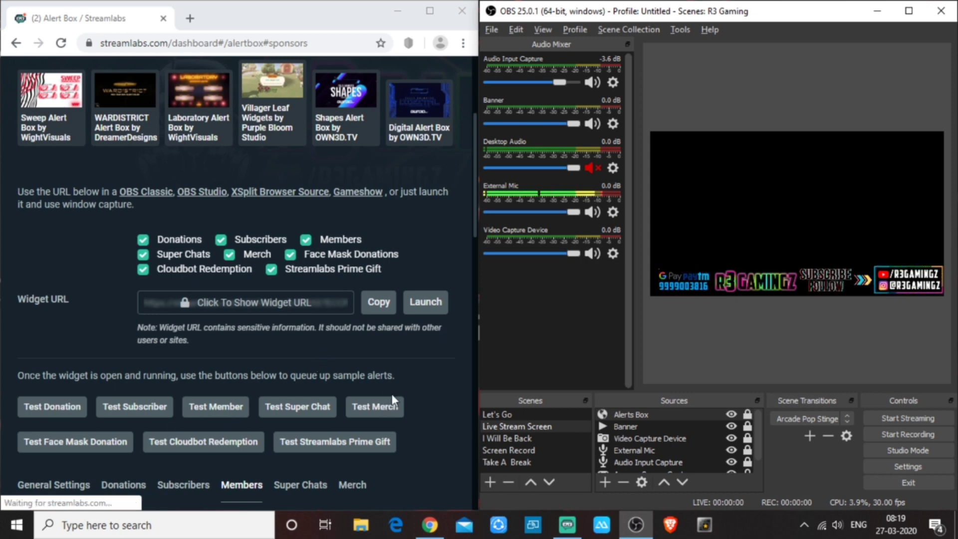
Look through the Members alert settings, including layout, sound, duration and text delay, and return to the test alerts
scroll(384, 434, down, 10)
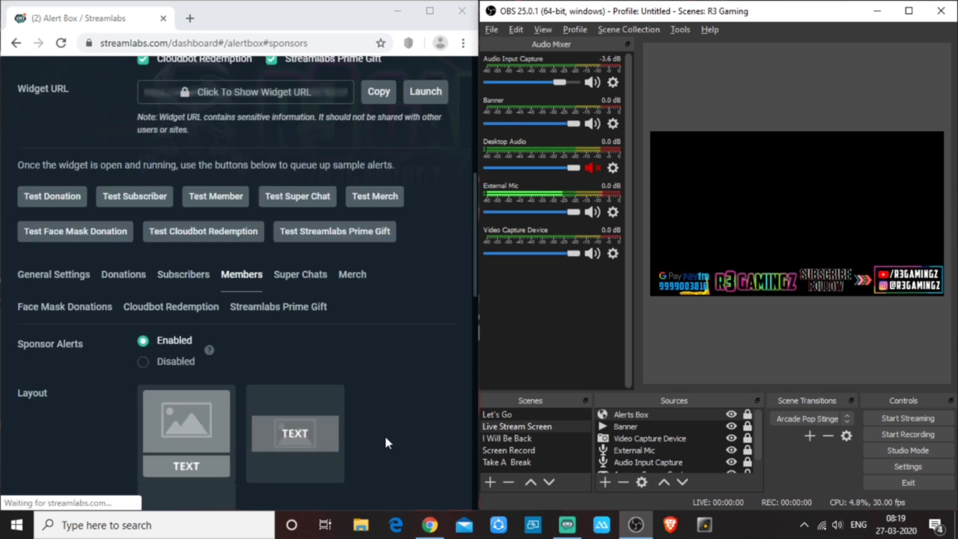
scroll(349, 289, down, 10)
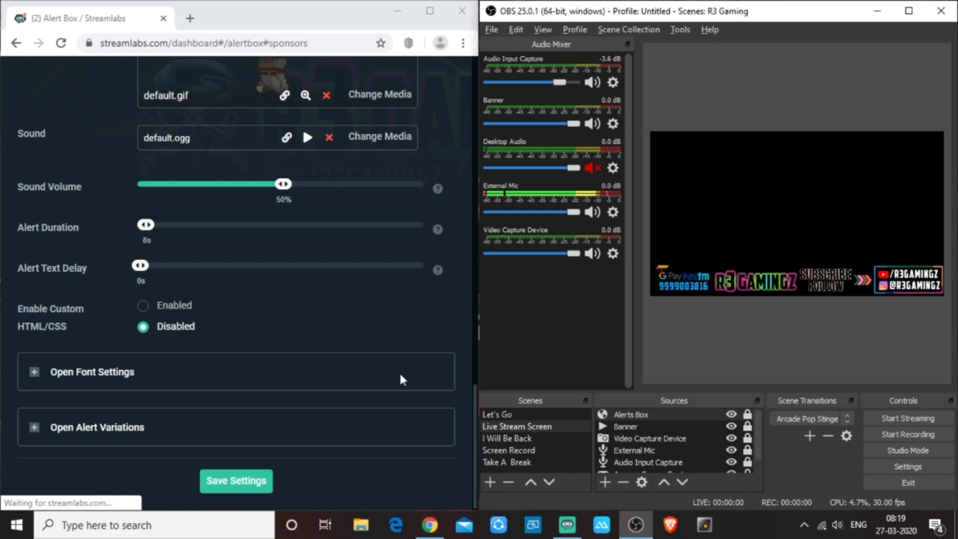
scroll(341, 321, up, 10)
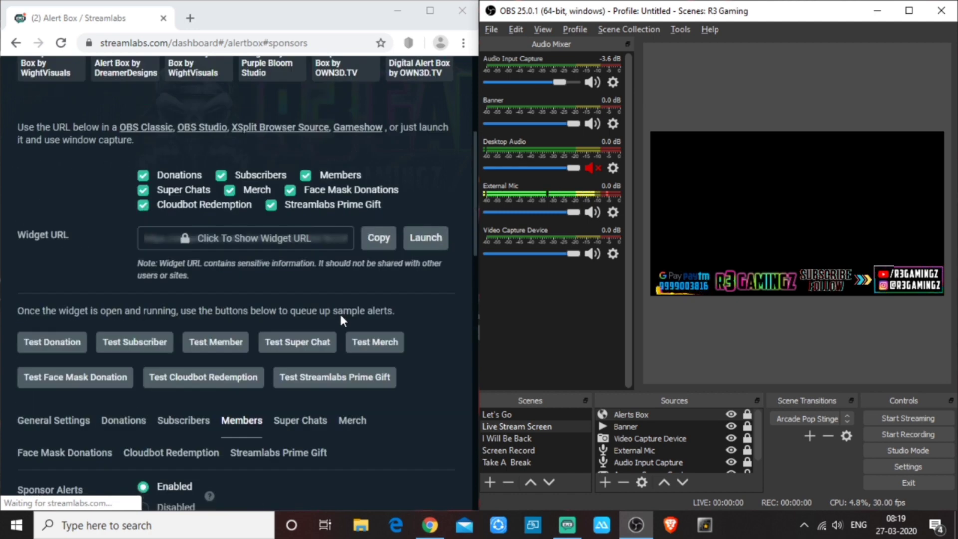